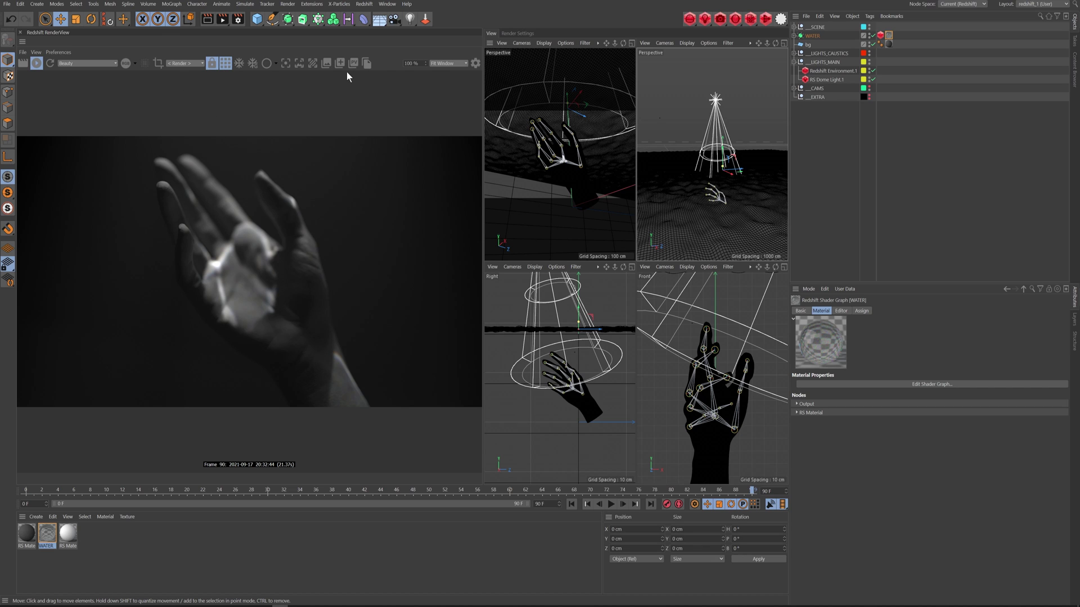
# Step: Compare snapshot_0 with the live Redshift render, then maximize the Perspective viewport
pyautogui.click(326, 62)
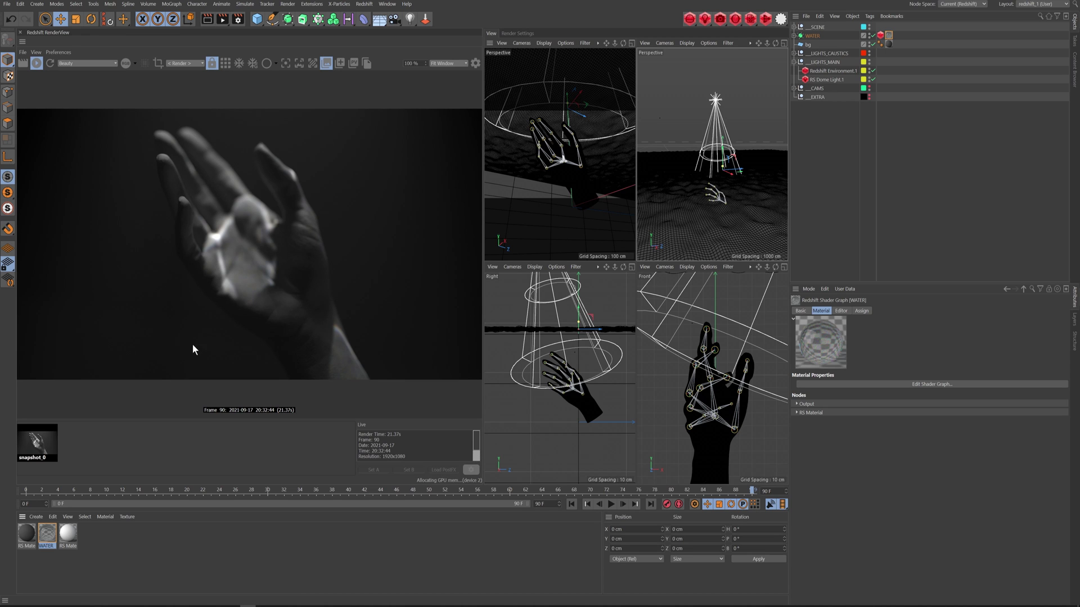
pyautogui.click(45, 440)
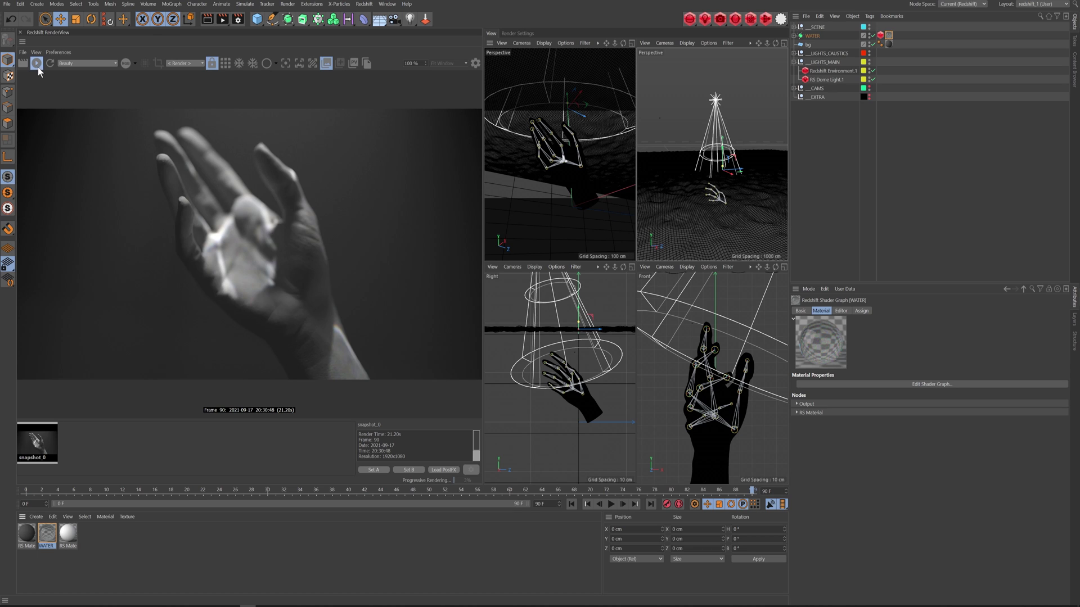
pyautogui.click(313, 113)
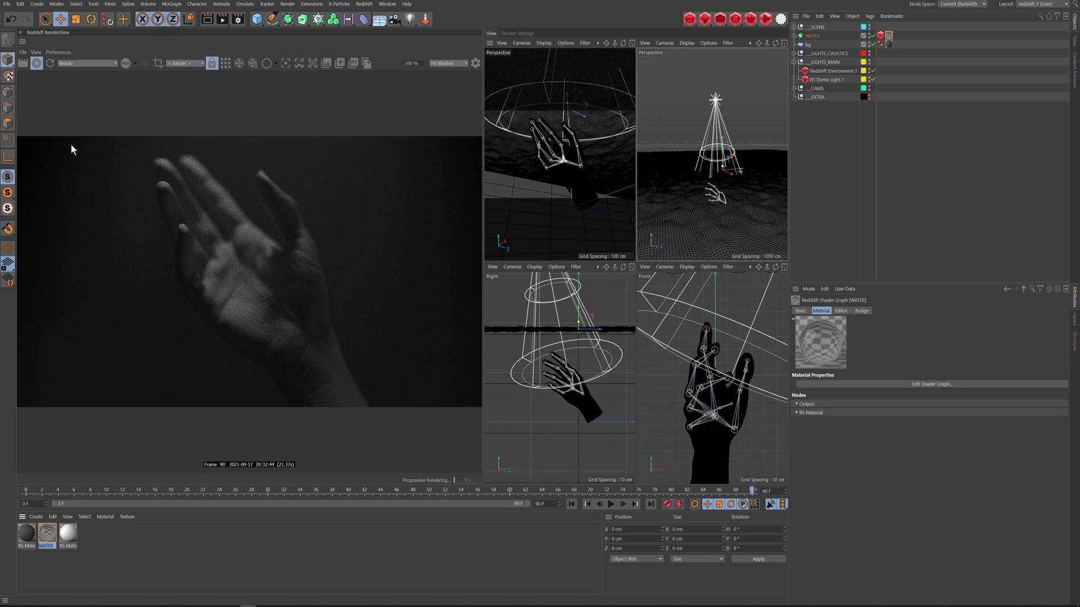
pyautogui.middleClick(690, 209)
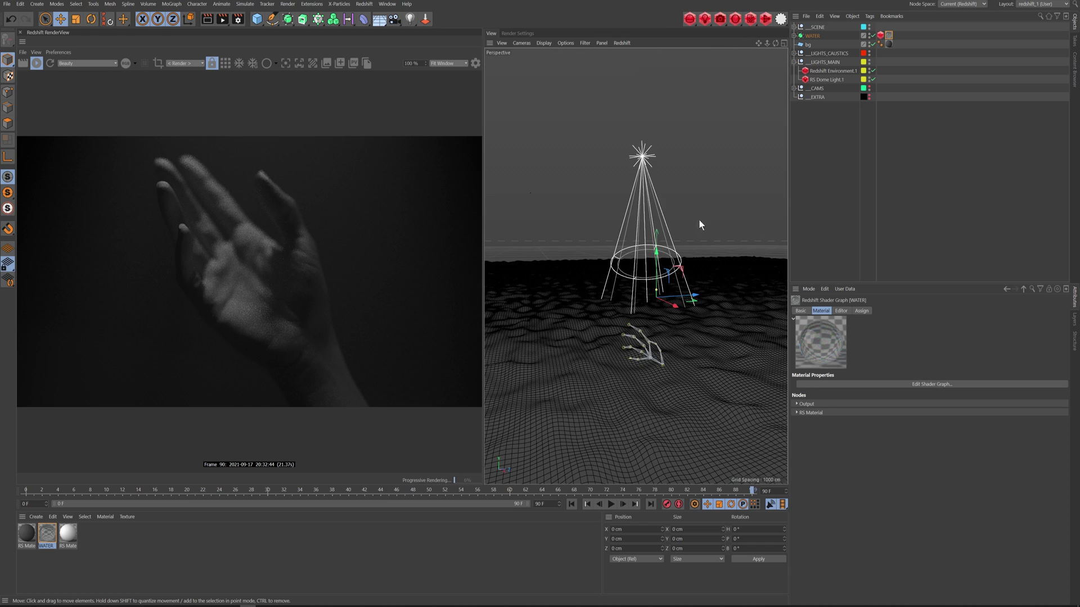
# Step: Orbit beneath the water surface, expand WATER and select its Displacer deformer
pyautogui.keyDown('alt'); pyautogui.moveTo(660, 316); pyautogui.dragTo(579, 259); pyautogui.keyUp('alt')
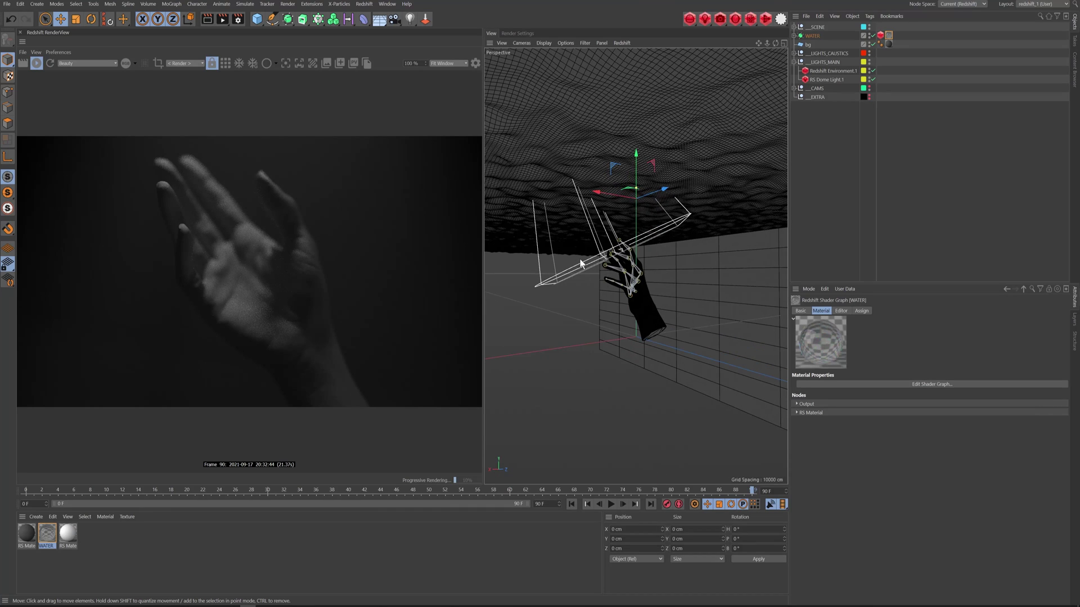
pyautogui.keyDown('alt'); pyautogui.moveTo(704, 271); pyautogui.dragTo(642, 285); pyautogui.keyUp('alt')
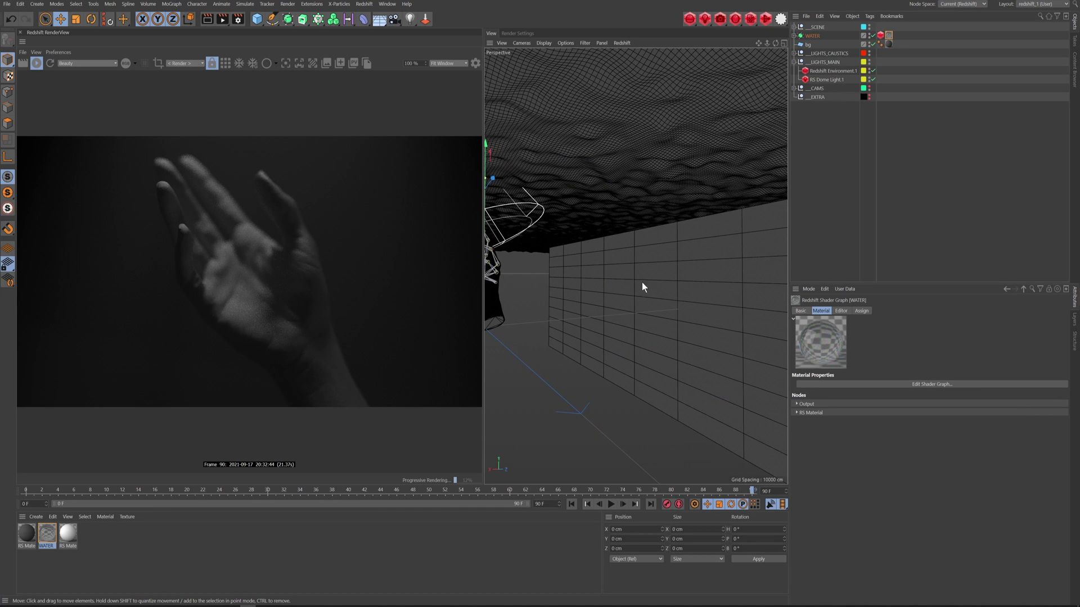
pyautogui.click(716, 276)
pyautogui.keyDown('alt'); pyautogui.moveTo(716, 271); pyautogui.dragTo(663, 326); pyautogui.keyUp('alt')
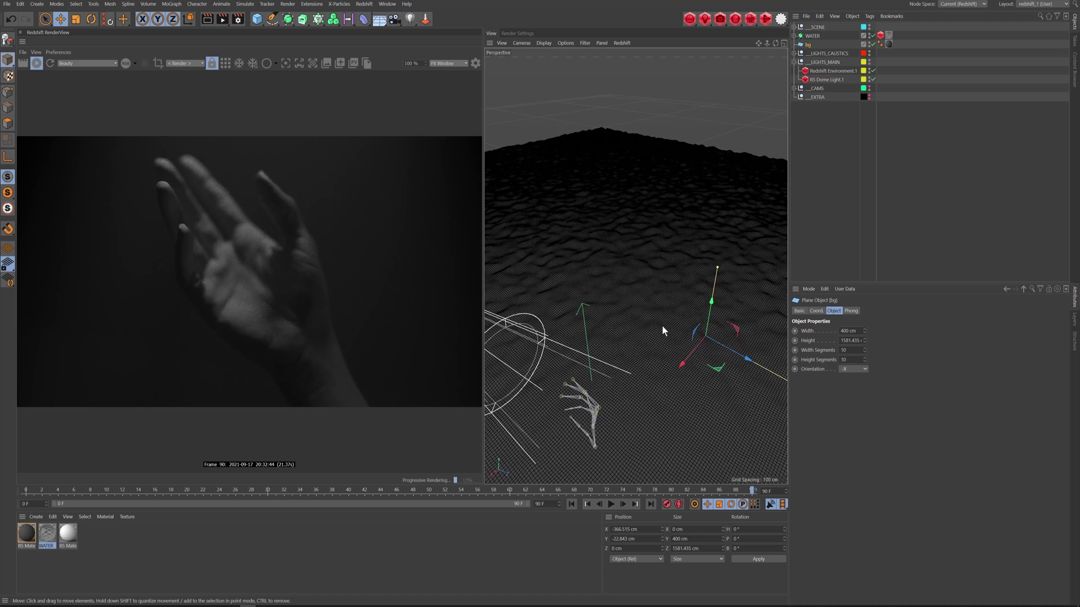
pyautogui.click(848, 35)
pyautogui.click(793, 36)
pyautogui.click(824, 54)
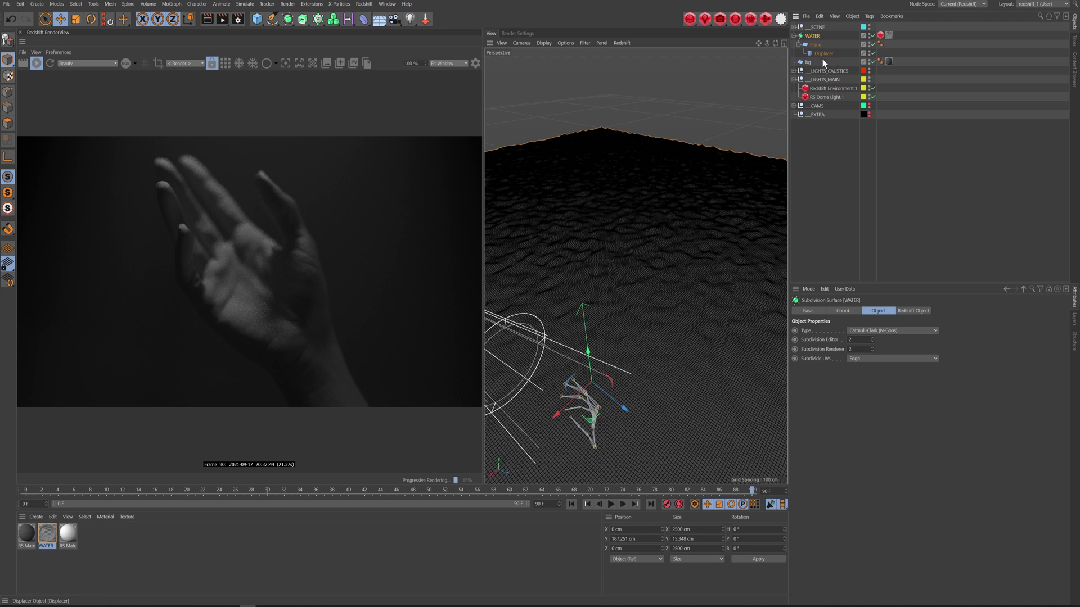
# Step: Check the Displacer Noise shader's Global Scale and Relative Scale values
pyautogui.click(828, 357)
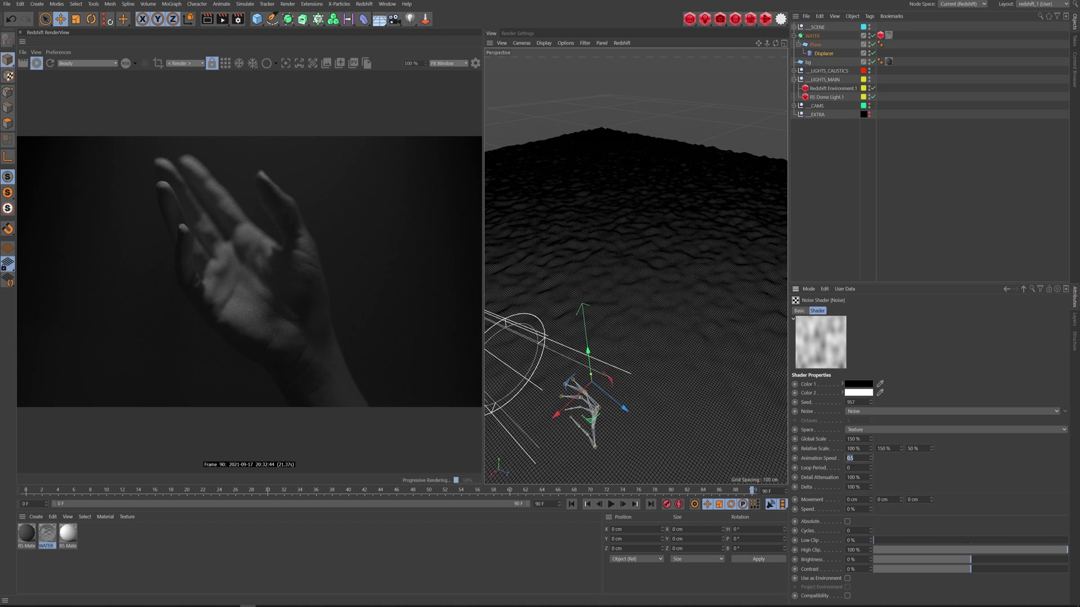
pyautogui.click(858, 439)
pyautogui.moveTo(858, 439); pyautogui.dragTo(847, 439)
pyautogui.doubleClick(912, 448)
# Step: Collapse WATER and open its material tag in the Redshift Shader Graph
pyautogui.click(810, 36)
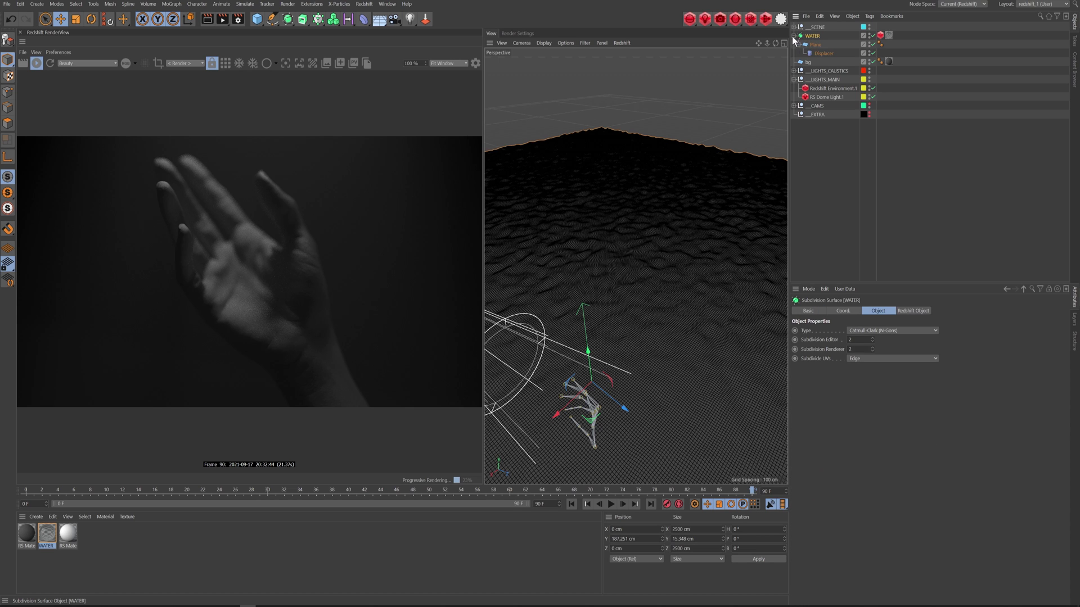
pyautogui.click(794, 36)
pyautogui.click(888, 35)
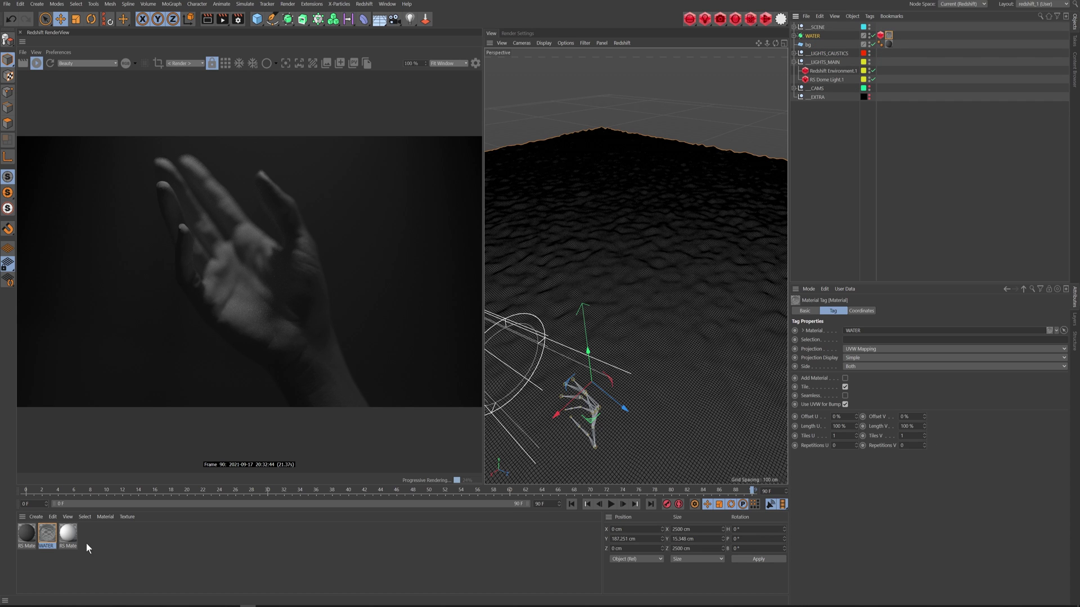
pyautogui.doubleClick(46, 537)
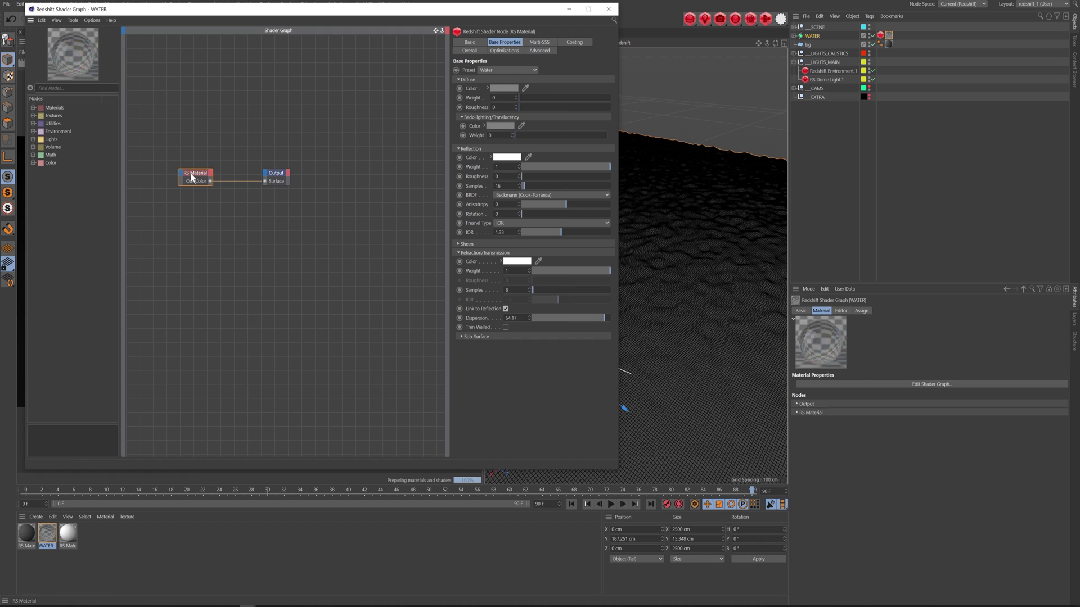
pyautogui.click(509, 318)
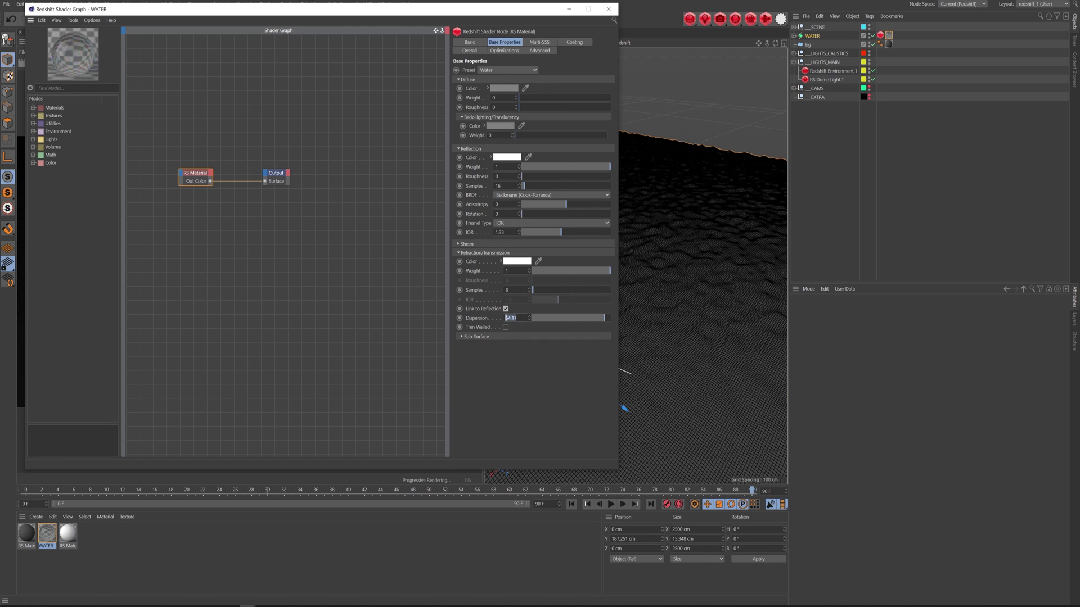
pyautogui.click(497, 51)
pyautogui.click(553, 50)
pyautogui.click(484, 49)
pyautogui.click(504, 42)
pyautogui.click(609, 9)
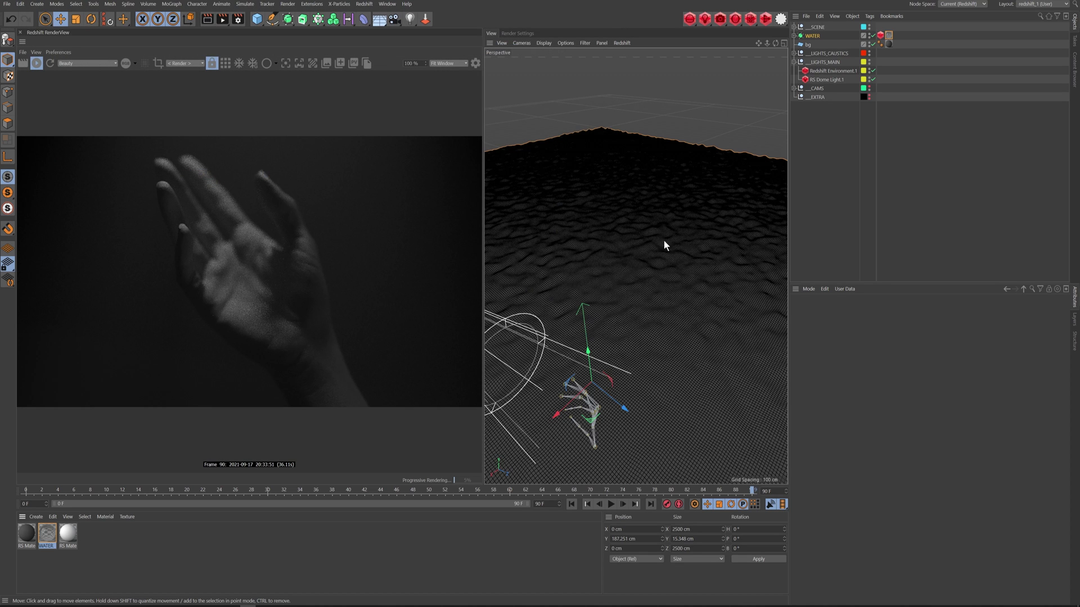
# Step: Expand LIGHTS_CAUSTICS and select the two RS spot lights in turn
pyautogui.click(793, 53)
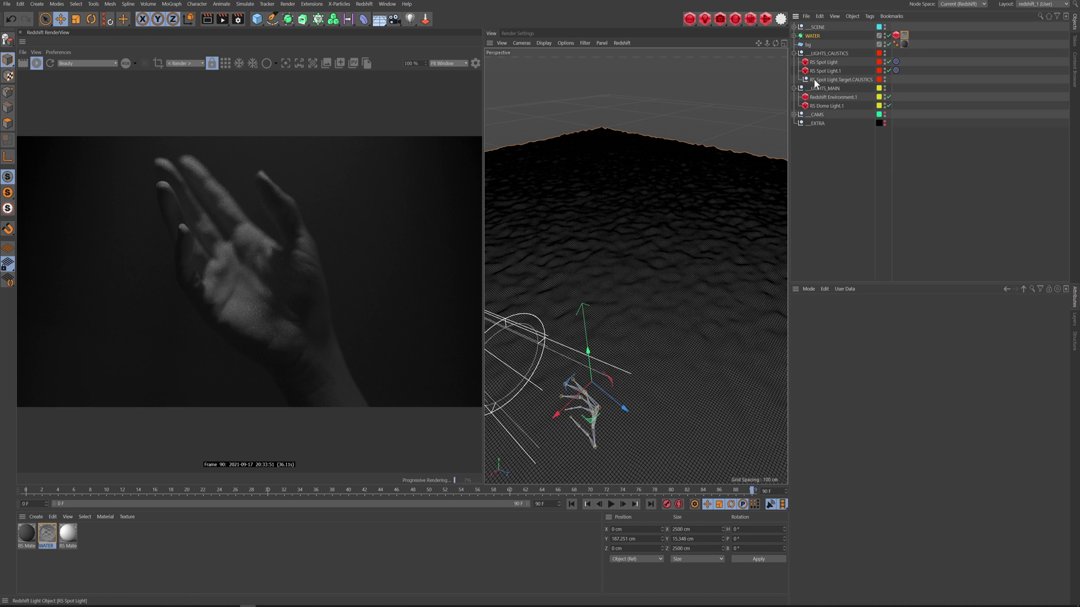
pyautogui.click(817, 63)
pyautogui.keyDown('alt'); pyautogui.moveTo(597, 285); pyautogui.dragTo(602, 225); pyautogui.keyUp('alt')
pyautogui.click(821, 71)
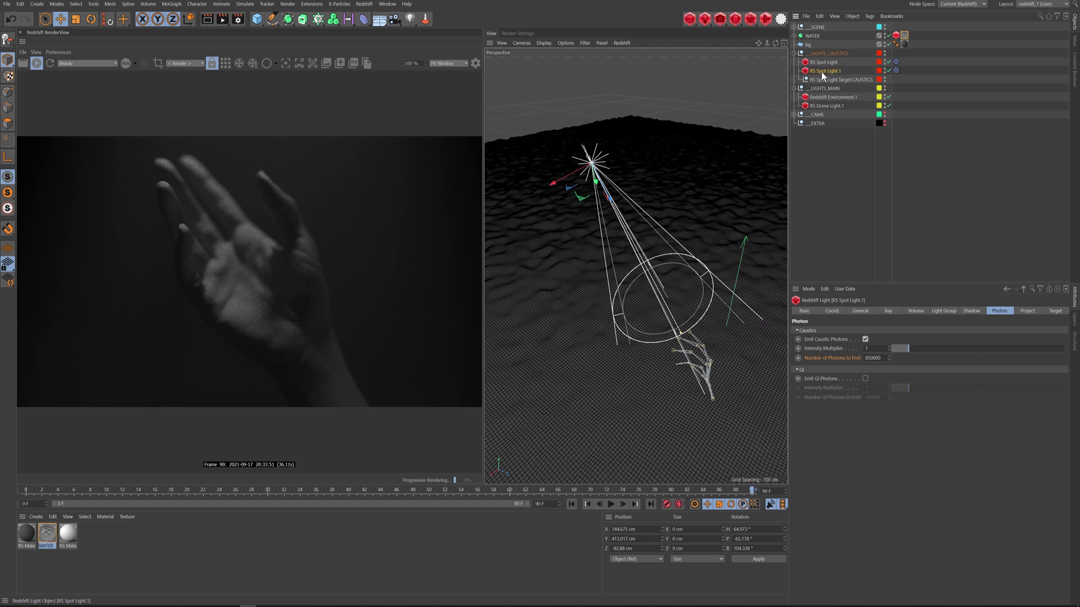
pyautogui.click(820, 71)
# Step: Review the second spot light's caustic photon, shadow, light group, volume and ray settings
pyautogui.click(831, 340)
pyautogui.click(972, 311)
pyautogui.click(943, 311)
pyautogui.click(914, 311)
pyautogui.click(892, 311)
pyautogui.click(917, 311)
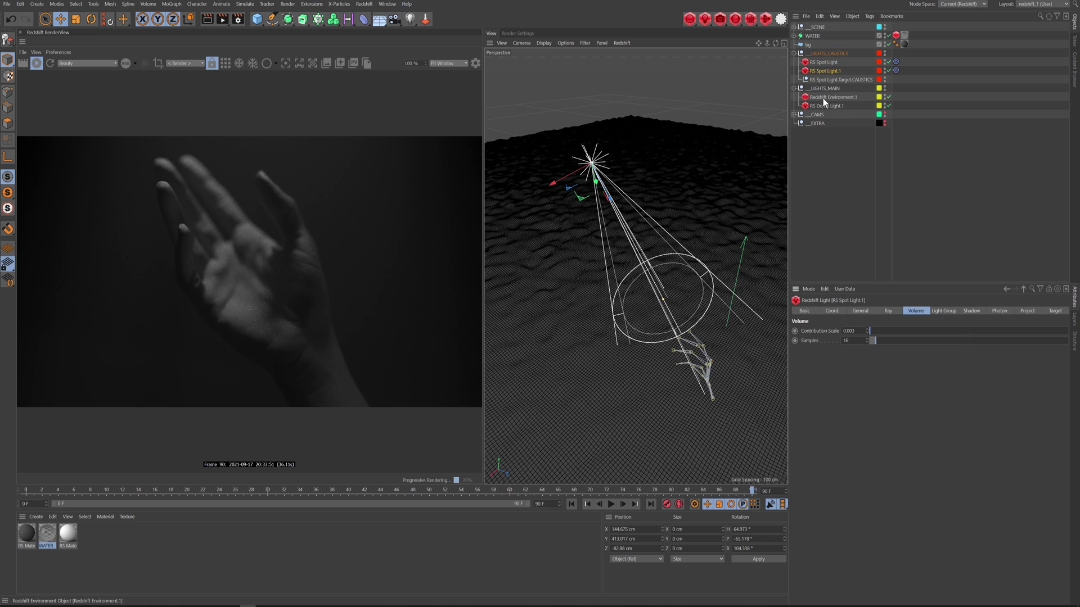
pyautogui.click(887, 312)
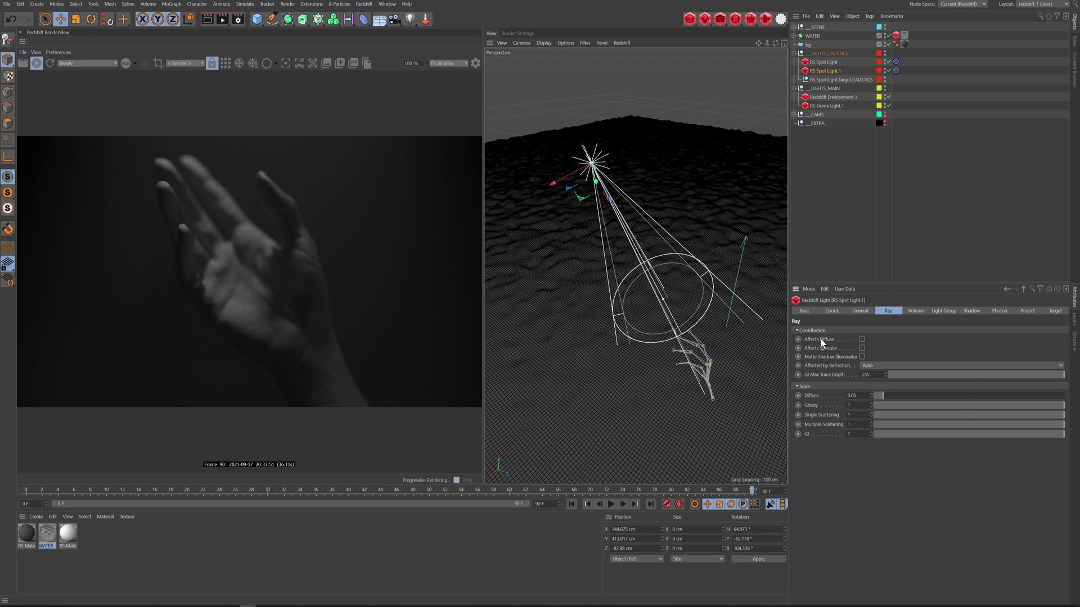
# Step: Review the first spot light's photon, shadow and general settings, comparing with RS Spot Light.1
pyautogui.click(820, 63)
pyautogui.click(998, 311)
pyautogui.click(969, 313)
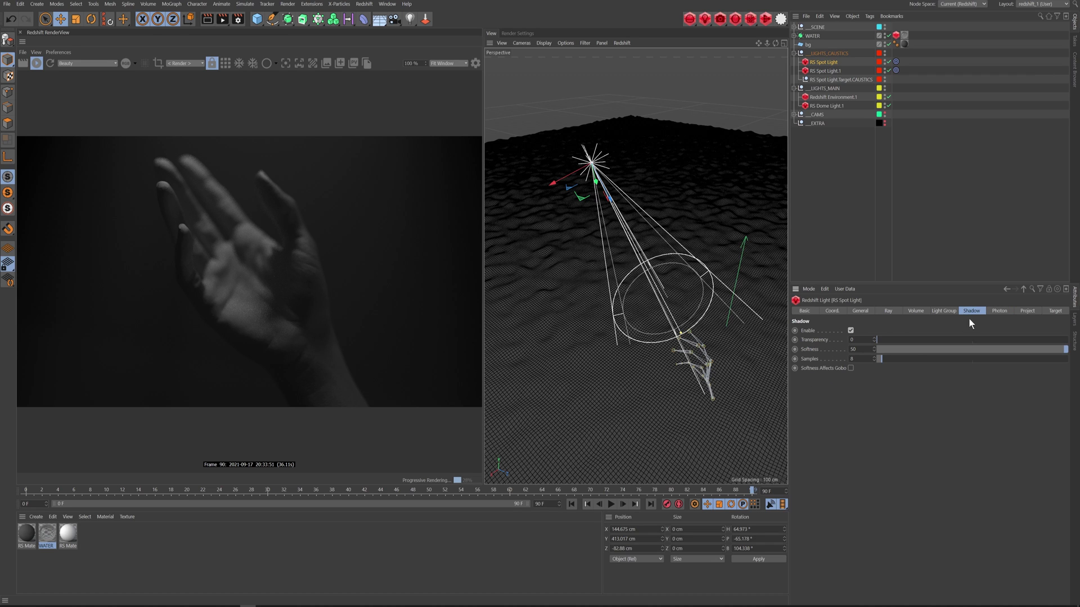
pyautogui.click(859, 311)
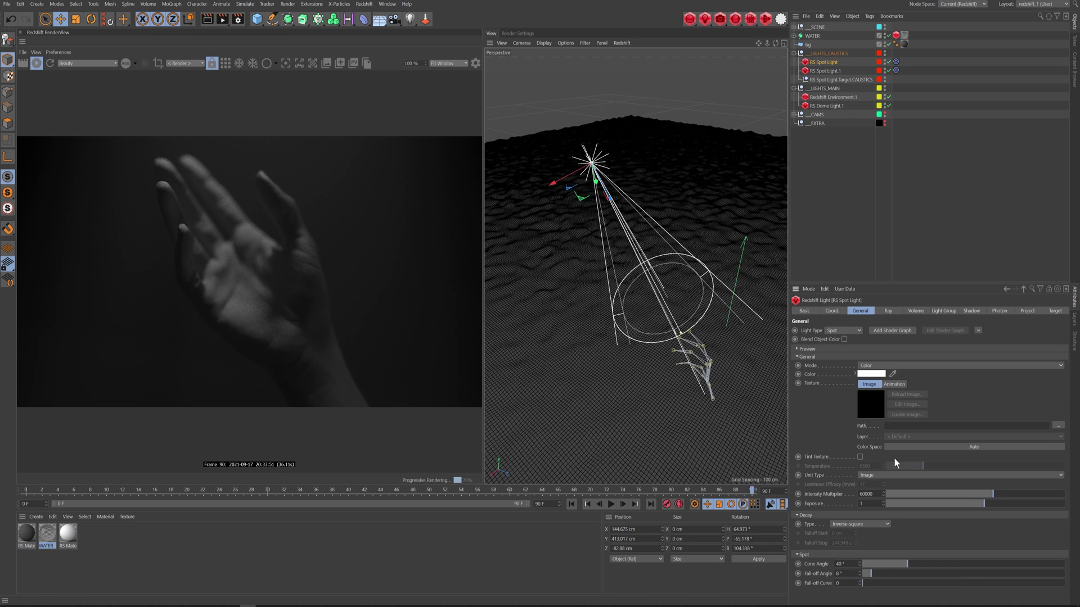
pyautogui.click(828, 71)
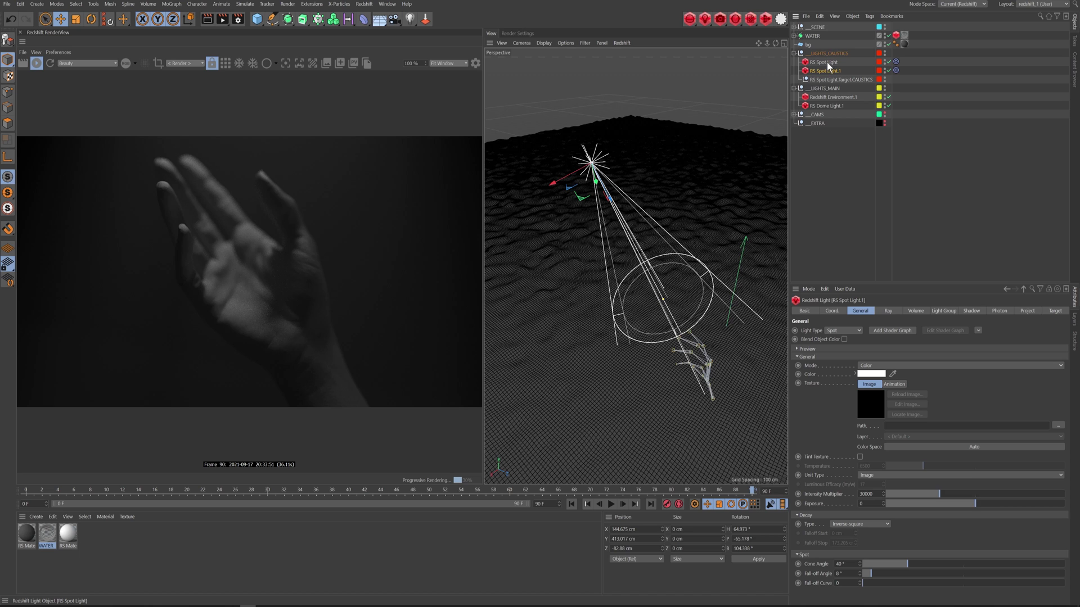
pyautogui.keyDown('alt'); pyautogui.moveTo(683, 420); pyautogui.dragTo(683, 284); pyautogui.keyUp('alt')
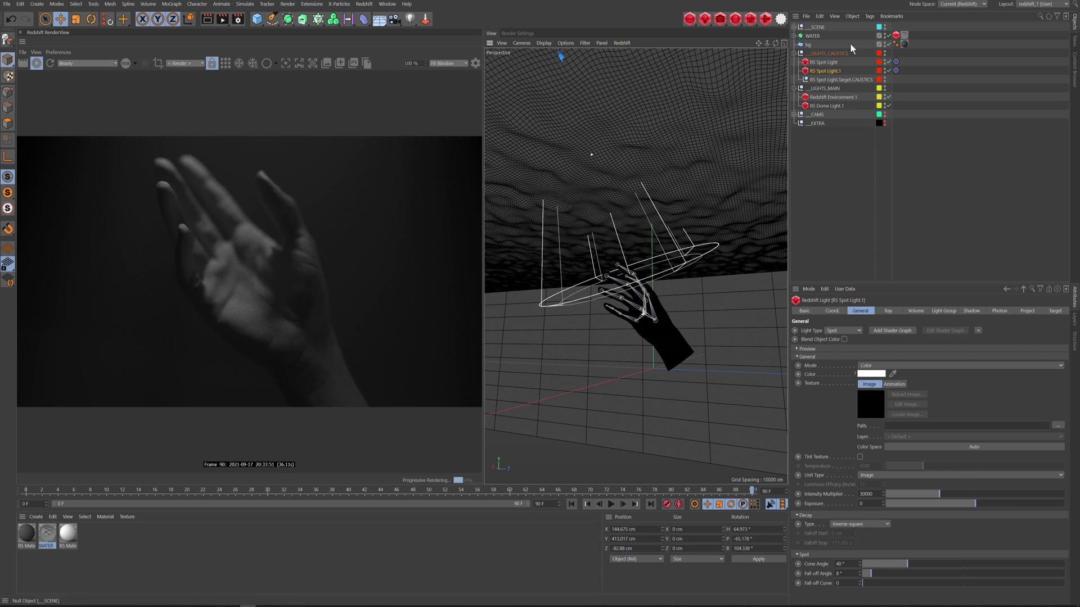
# Step: Inspect RS Dome Light.1's HDRI file path and Exposure value
pyautogui.click(823, 106)
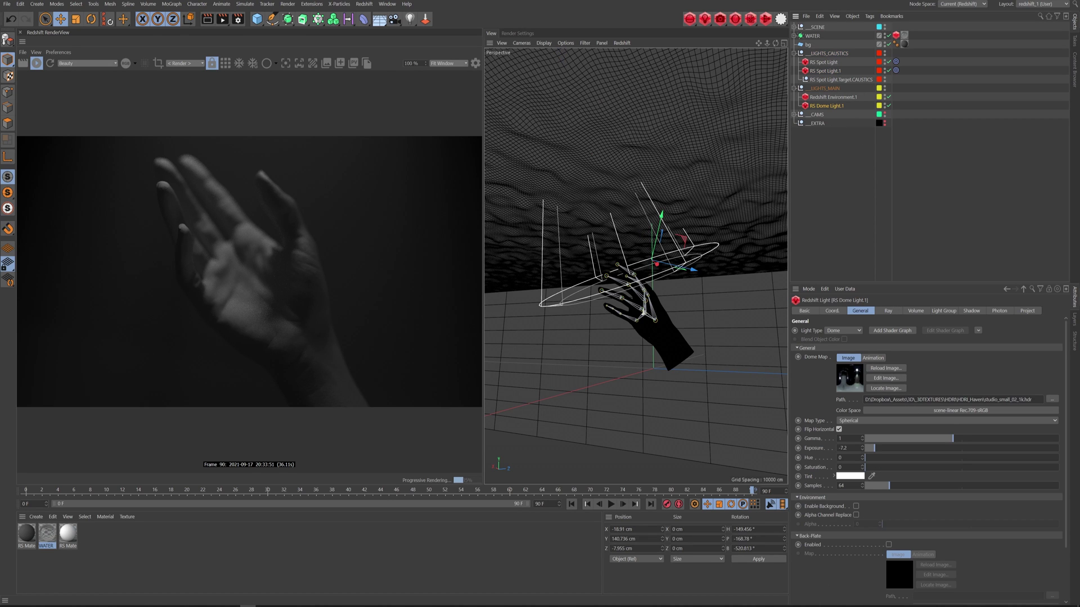
pyautogui.moveTo(967, 400); pyautogui.dragTo(1016, 400)
pyautogui.click(844, 448)
pyautogui.moveTo(612, 170)
pyautogui.keyDown('alt'); pyautogui.mouseDown()
pyautogui.moveTo(624, 242)
pyautogui.moveTo(665, 275)
pyautogui.moveTo(630, 228)
pyautogui.moveTo(646, 228)
pyautogui.moveTo(673, 269)
pyautogui.moveTo(663, 217)
pyautogui.mouseUp(); pyautogui.keyUp('alt')
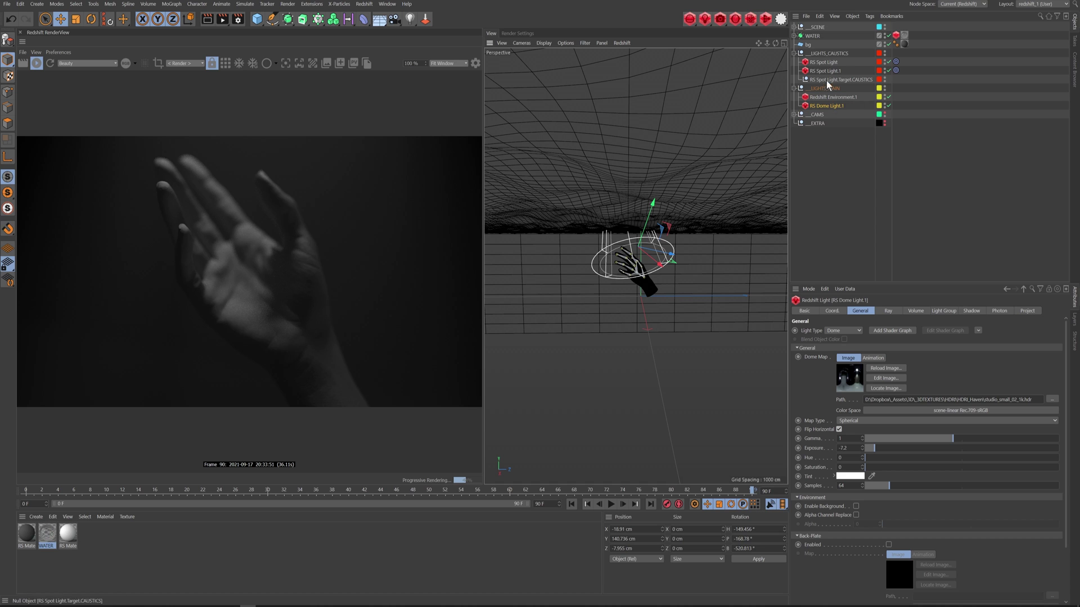
# Step: Disable the environment, dome and both spot lights, then re-enable the first caustic spot light
pyautogui.moveTo(889, 97); pyautogui.dragTo(889, 105)
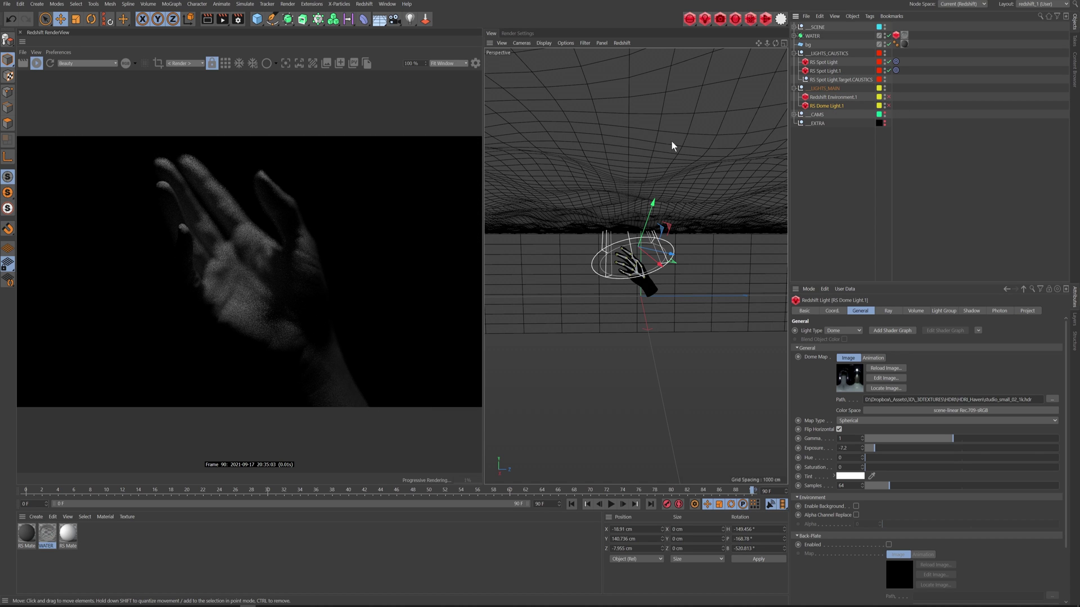
pyautogui.moveTo(888, 62); pyautogui.dragTo(888, 70)
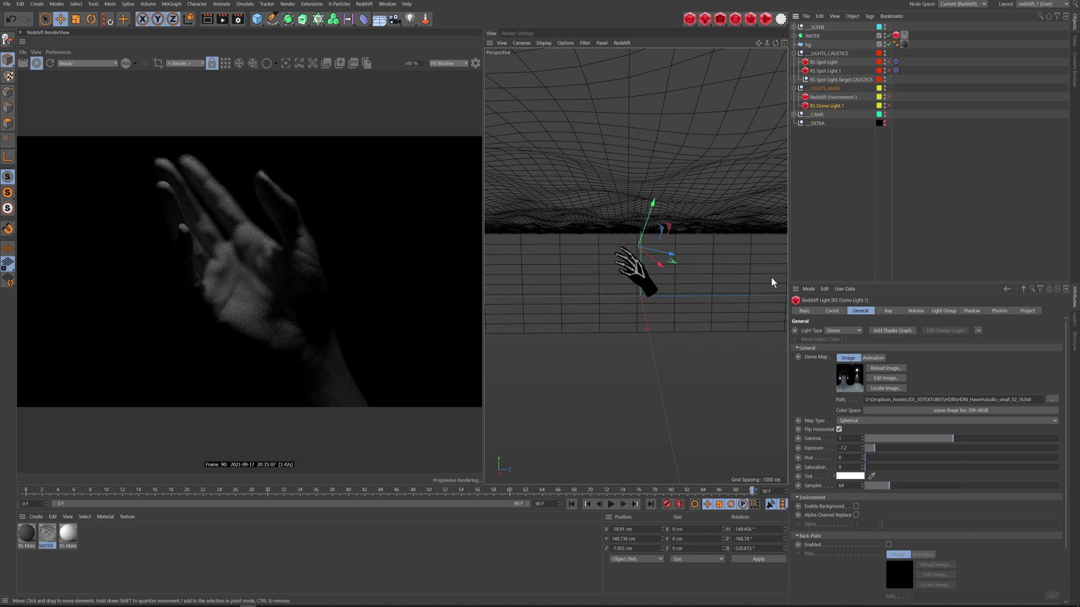
pyautogui.click(888, 61)
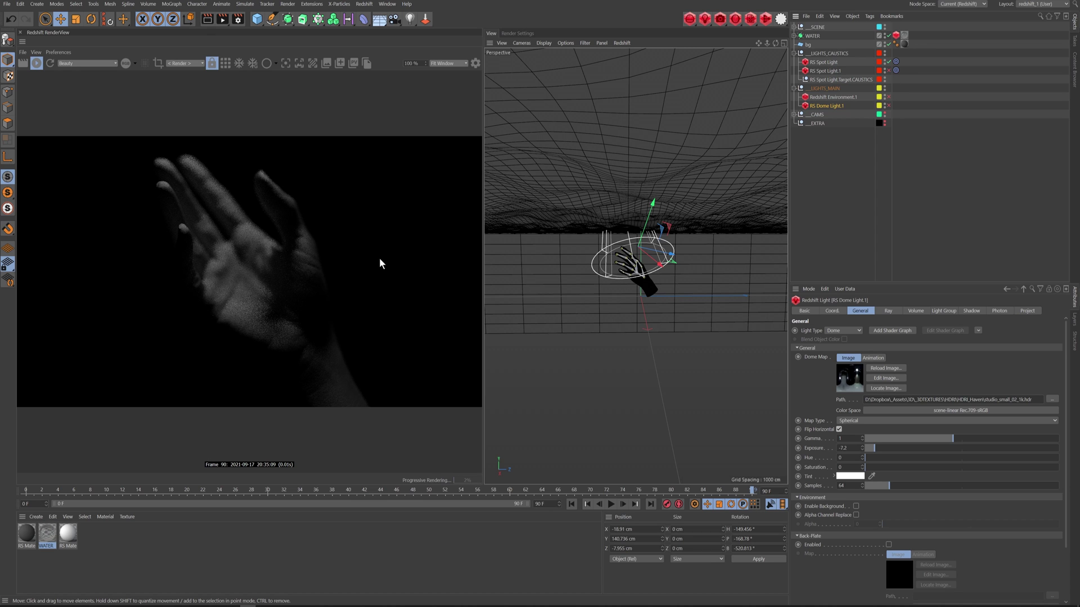
pyautogui.click(828, 61)
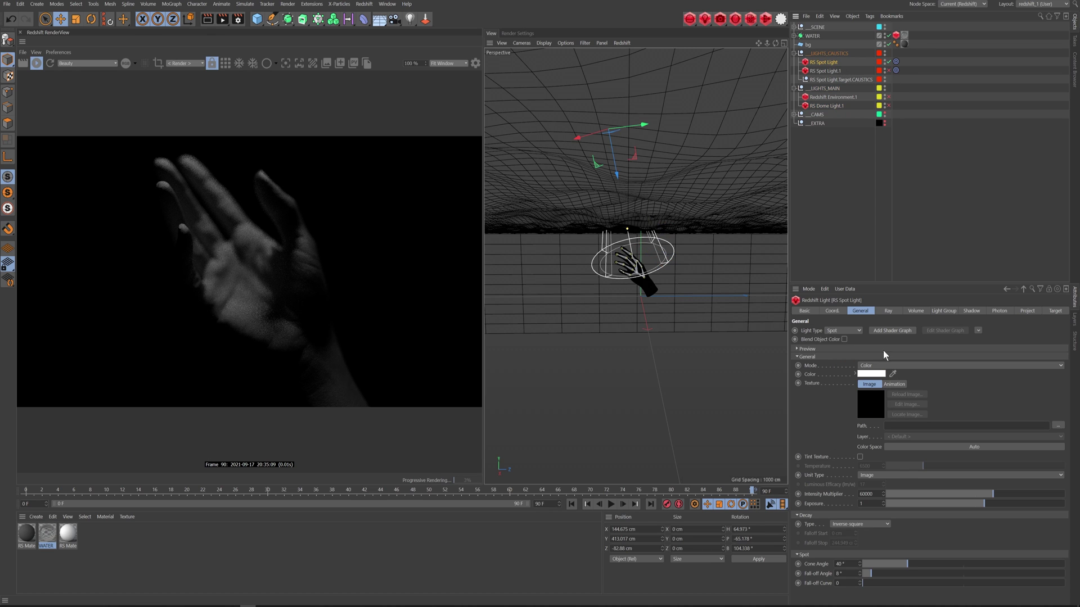
# Step: Check the first spot light's Fall-off Angle and shadow softness values
pyautogui.click(840, 564)
pyautogui.press('Tab')
pyautogui.press('Return')
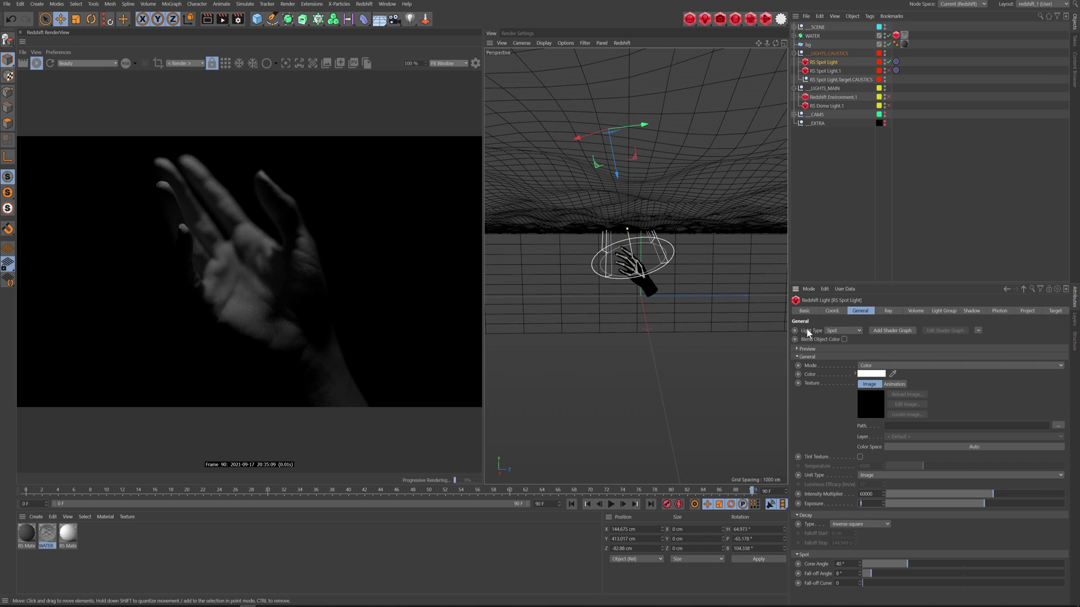
pyautogui.click(969, 311)
pyautogui.click(852, 349)
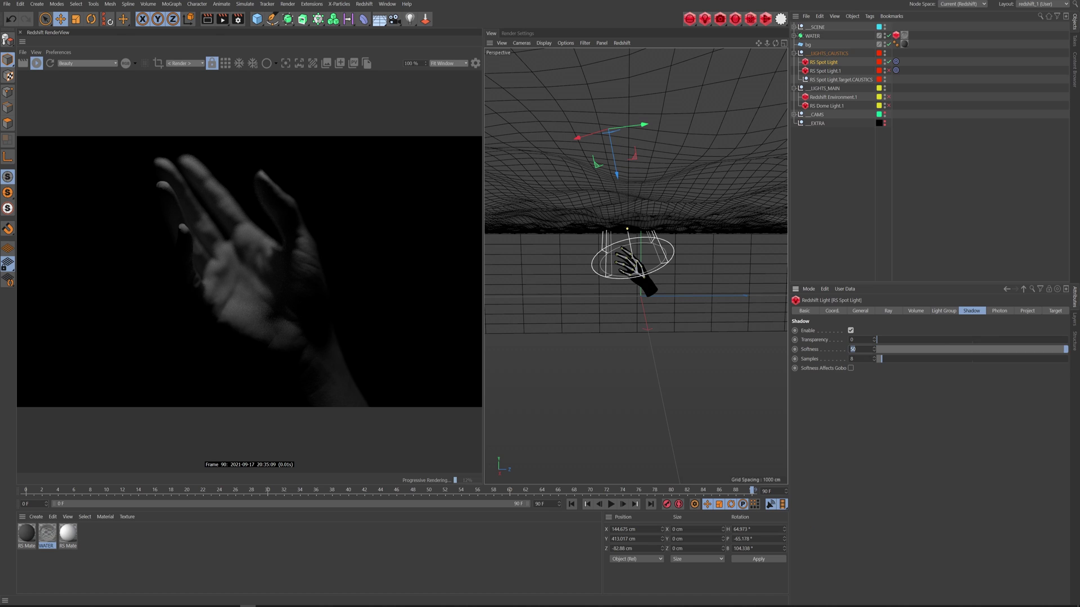
# Step: Compare both spot lights' photon, general and ray settings, then enable RS Spot Light.1
pyautogui.click(825, 69)
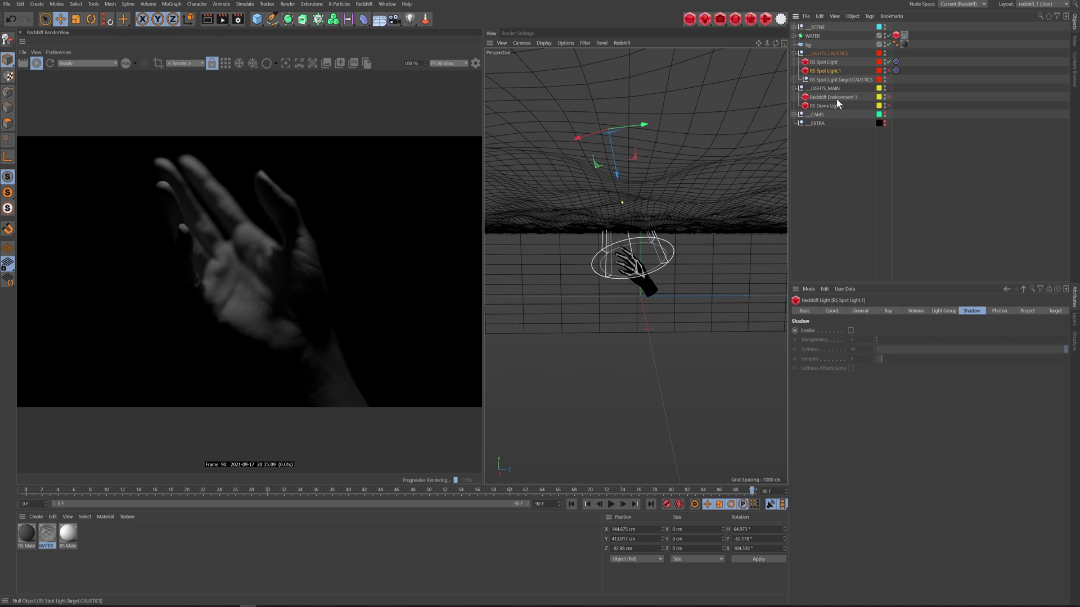
pyautogui.click(832, 62)
pyautogui.click(998, 311)
pyautogui.click(824, 70)
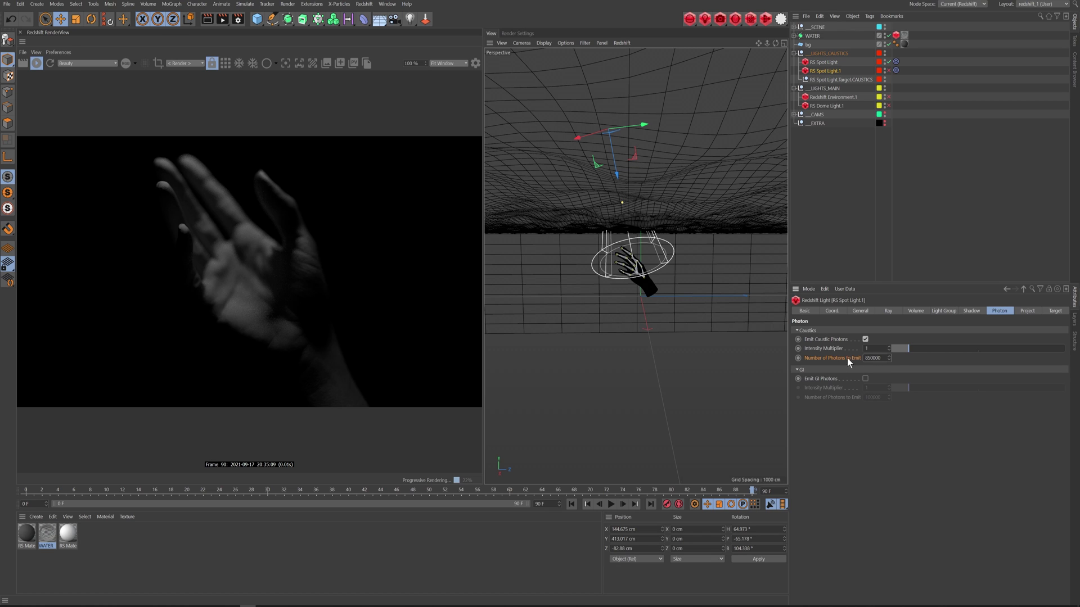
pyautogui.click(862, 310)
pyautogui.click(888, 311)
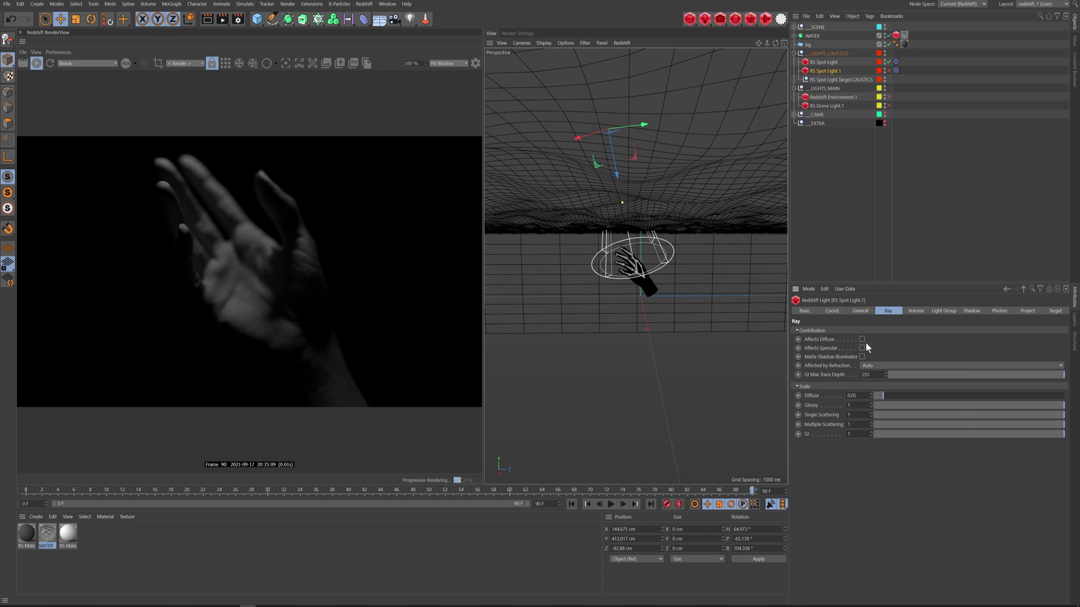
pyautogui.click(888, 71)
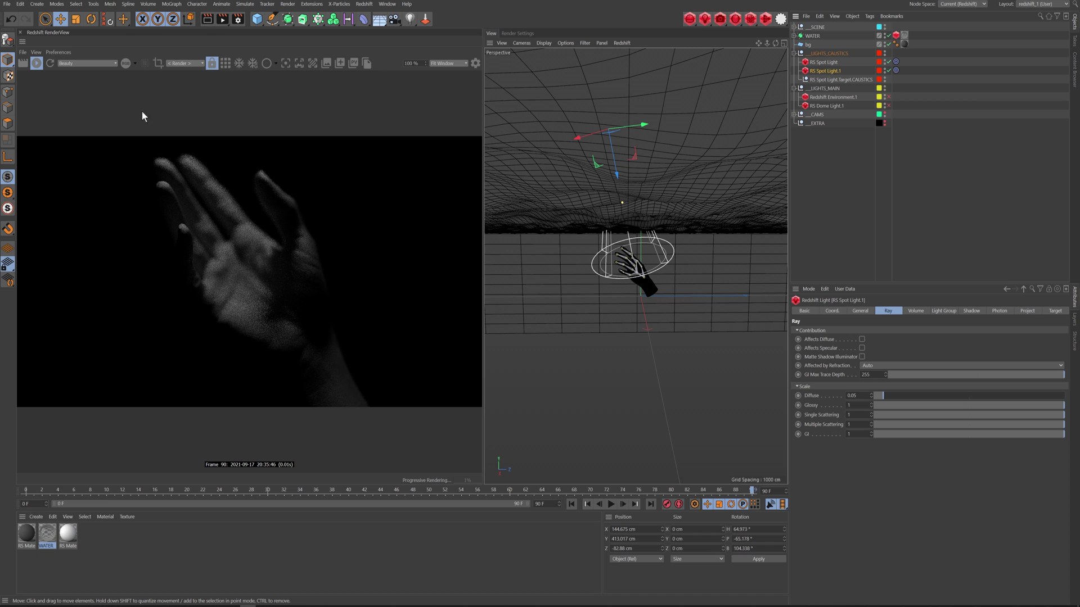
# Step: Compare the render against snapshot_0, then enable Redshift Environment.1's volume fog
pyautogui.click(326, 62)
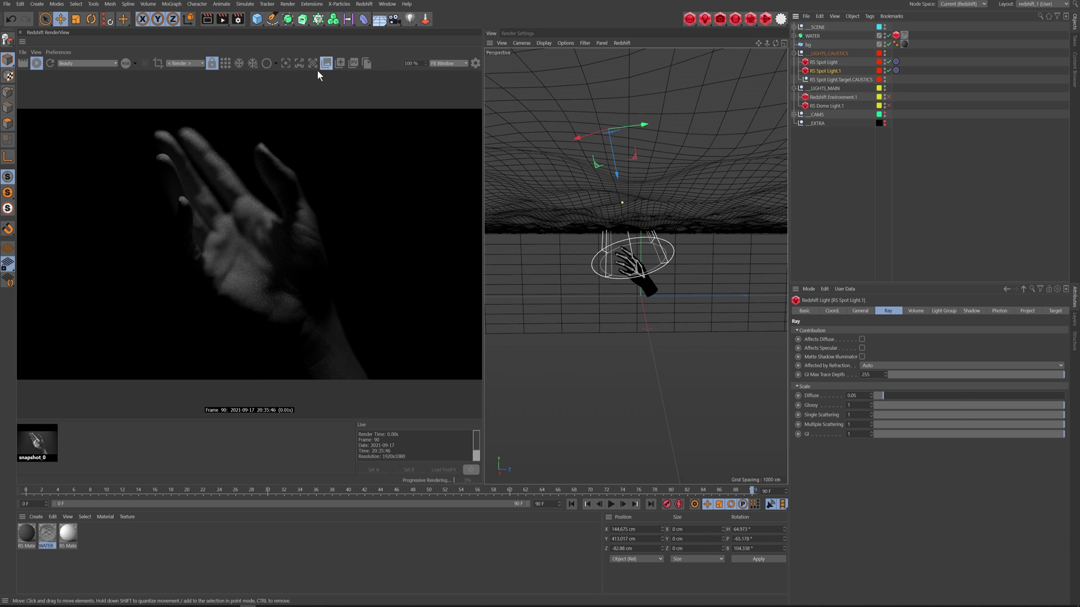
pyautogui.click(40, 445)
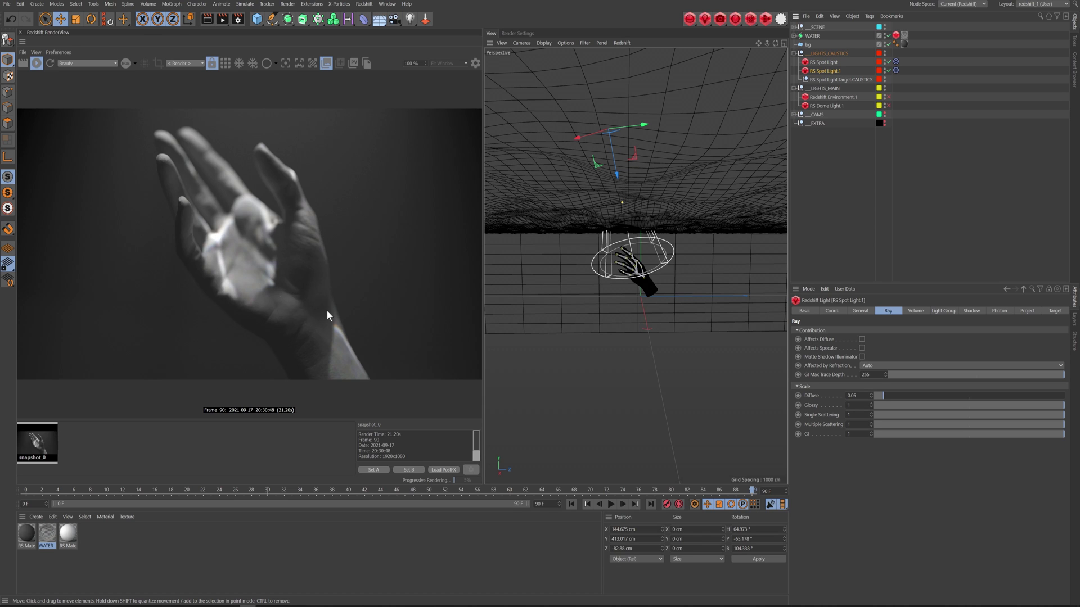
pyautogui.click(326, 62)
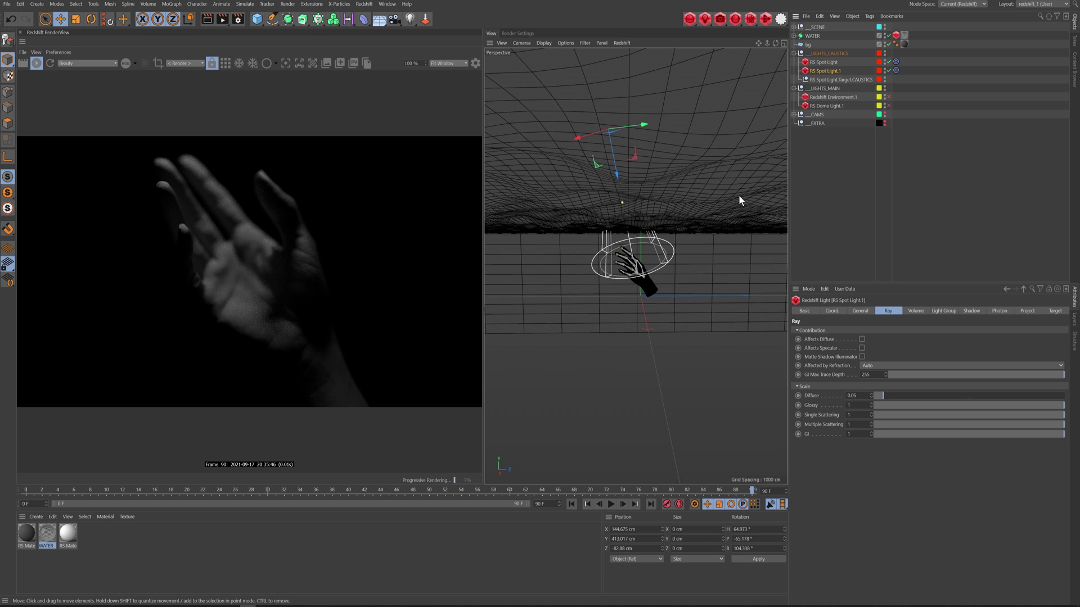
pyautogui.click(834, 96)
pyautogui.click(889, 97)
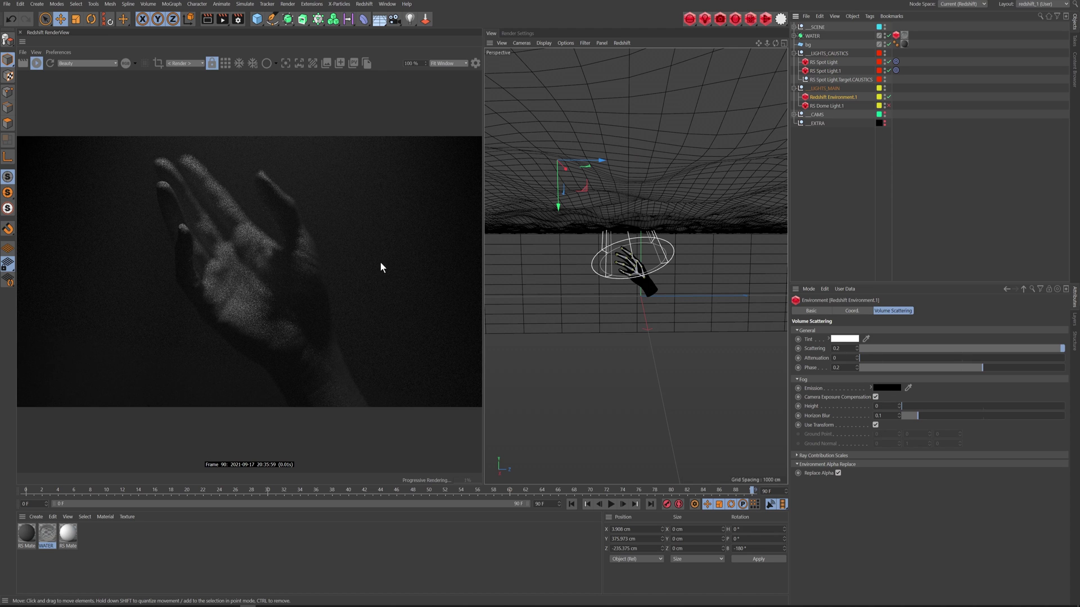
# Step: Enable RS Dome Light.1, expand CAMS and select the RS Camera
pyautogui.click(889, 106)
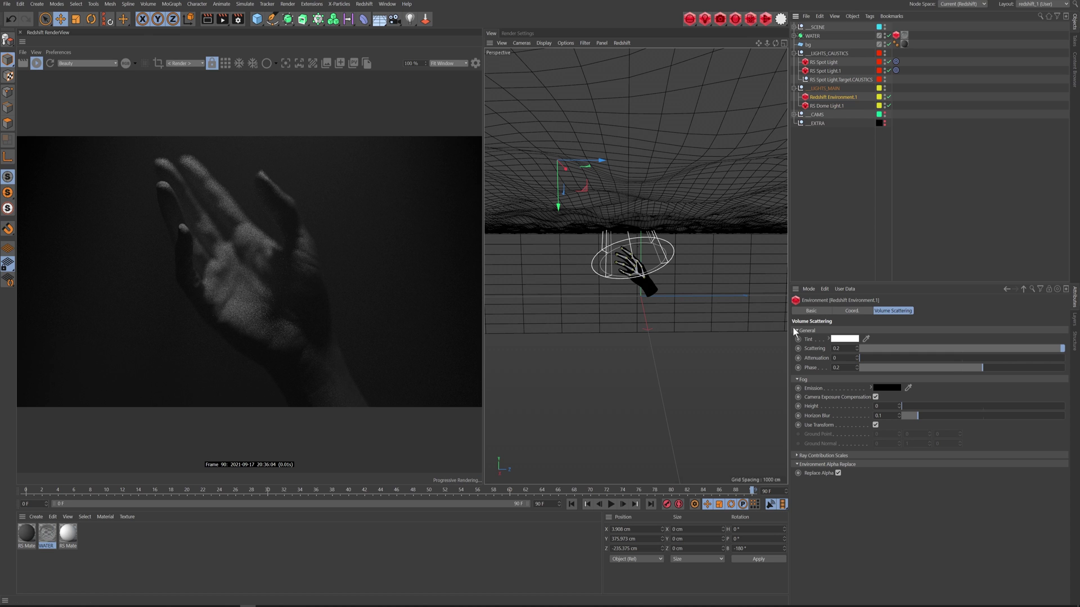
pyautogui.click(793, 115)
pyautogui.click(821, 124)
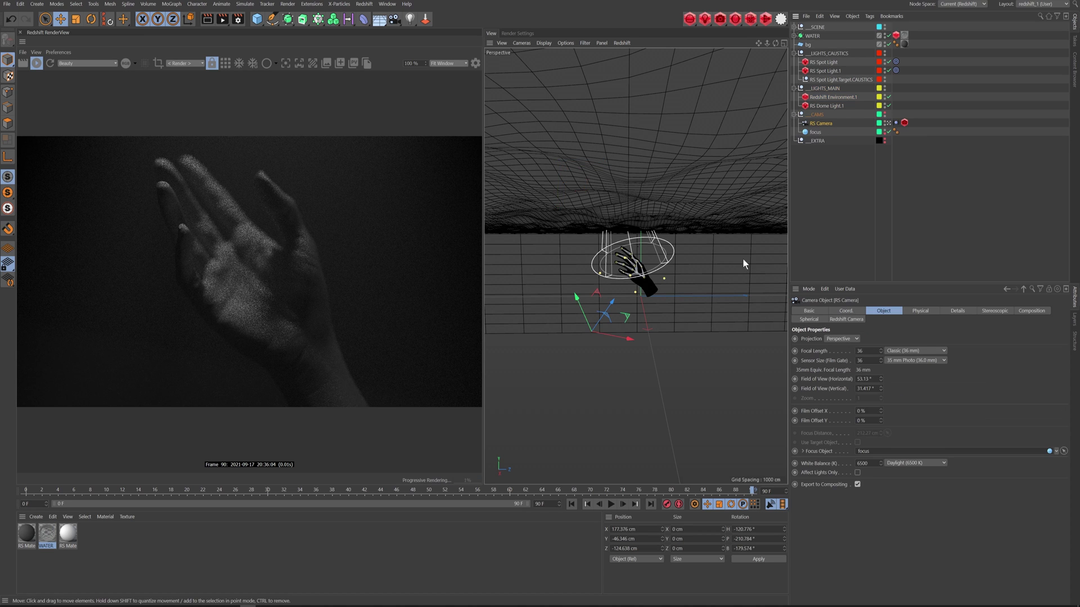
# Step: Show the camera and review its Vibrate tag: amplitude 4, 2, 8 cm, frequency 0.5
pyautogui.click(885, 112)
pyautogui.keyDown('alt'); pyautogui.moveTo(638, 311); pyautogui.dragTo(659, 260); pyautogui.keyUp('alt')
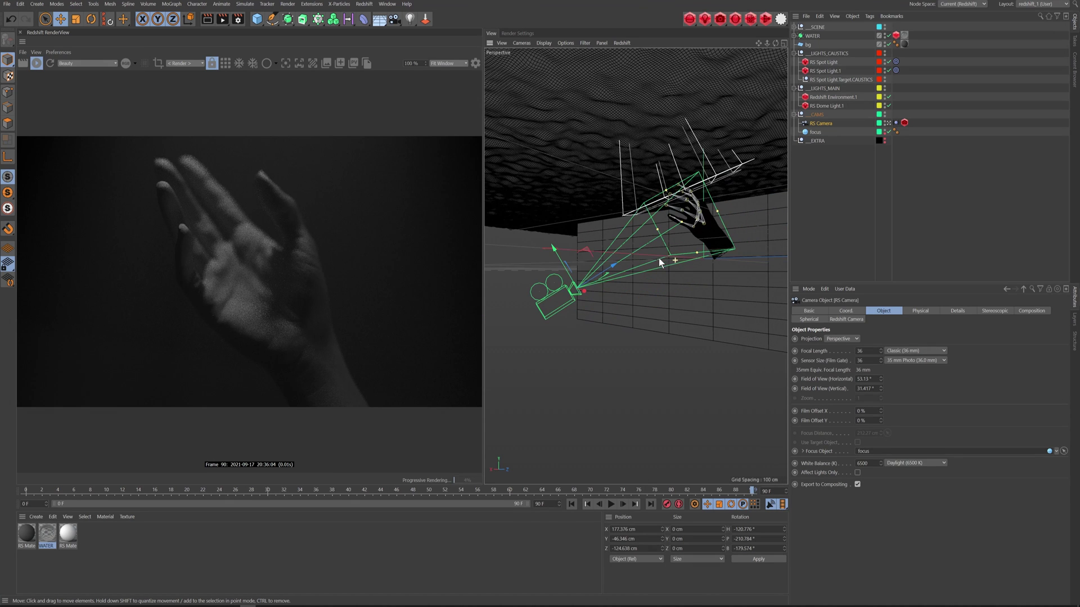
pyautogui.click(896, 123)
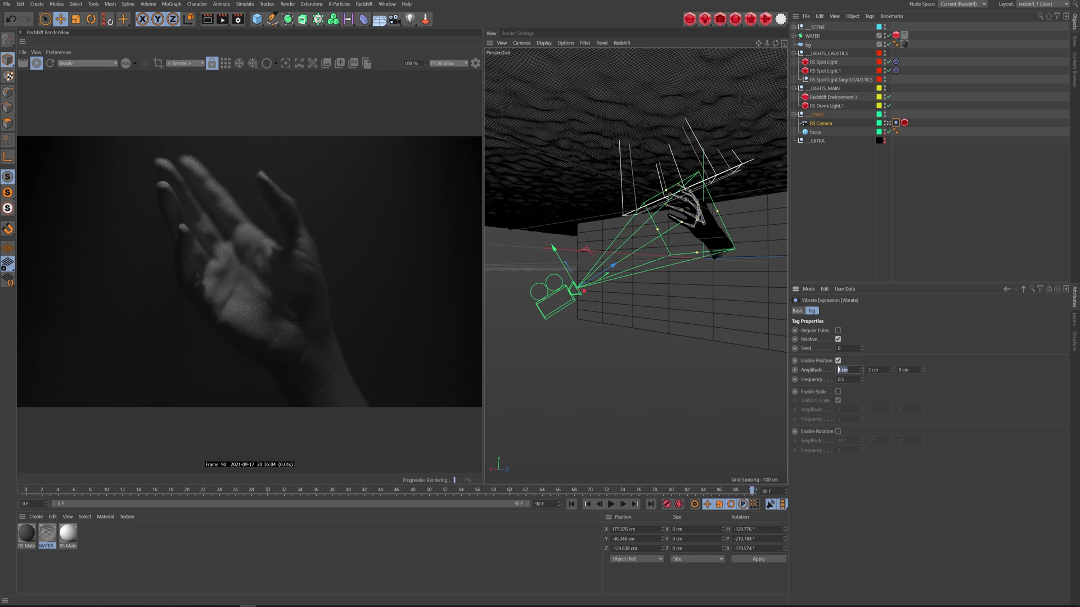
pyautogui.doubleClick(901, 370)
pyautogui.press('Tab')
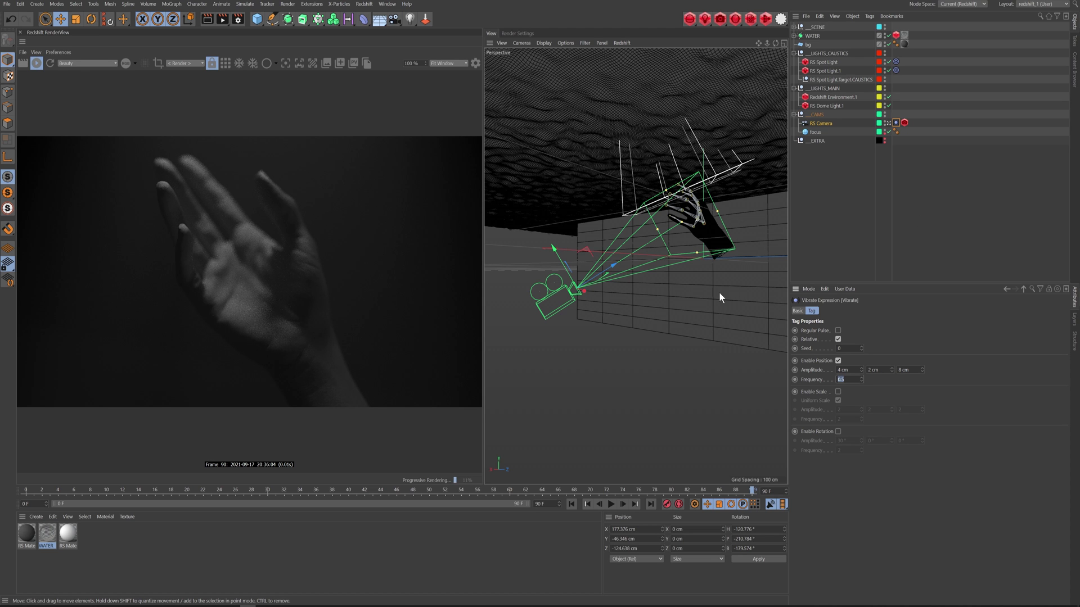
pyautogui.keyDown('alt'); pyautogui.moveTo(618, 238); pyautogui.dragTo(686, 291); pyautogui.keyUp('alt')
pyautogui.click(737, 298)
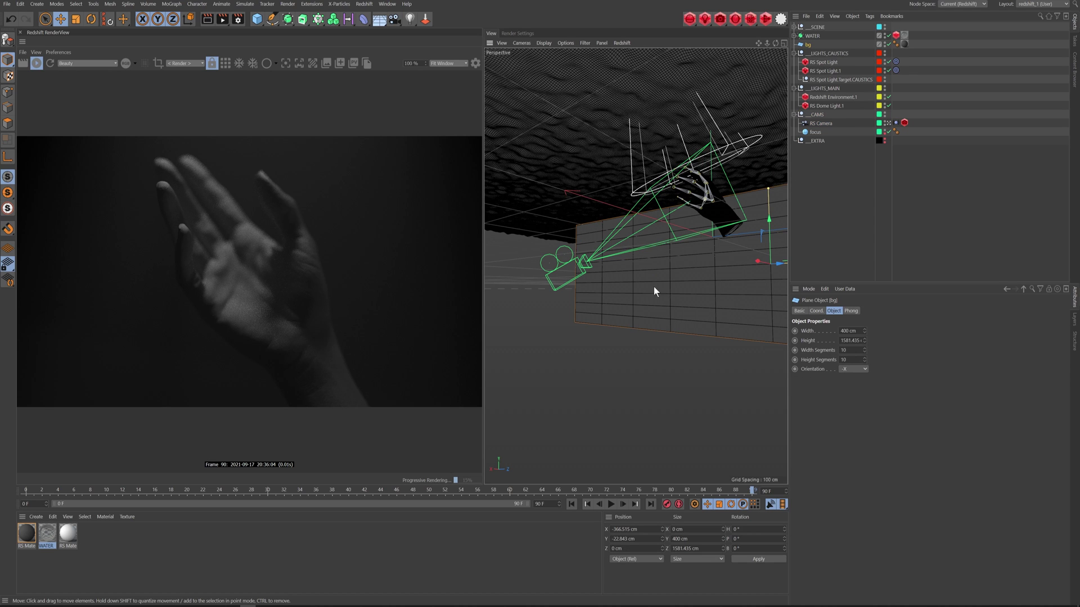
# Step: Orbit over the water and dolly in close to the rigged hand
pyautogui.keyDown('alt'); pyautogui.moveTo(652, 225); pyautogui.dragTo(737, 251); pyautogui.keyUp('alt')
pyautogui.keyDown('alt'); pyautogui.moveTo(618, 274); pyautogui.dragTo(625, 317); pyautogui.keyUp('alt')
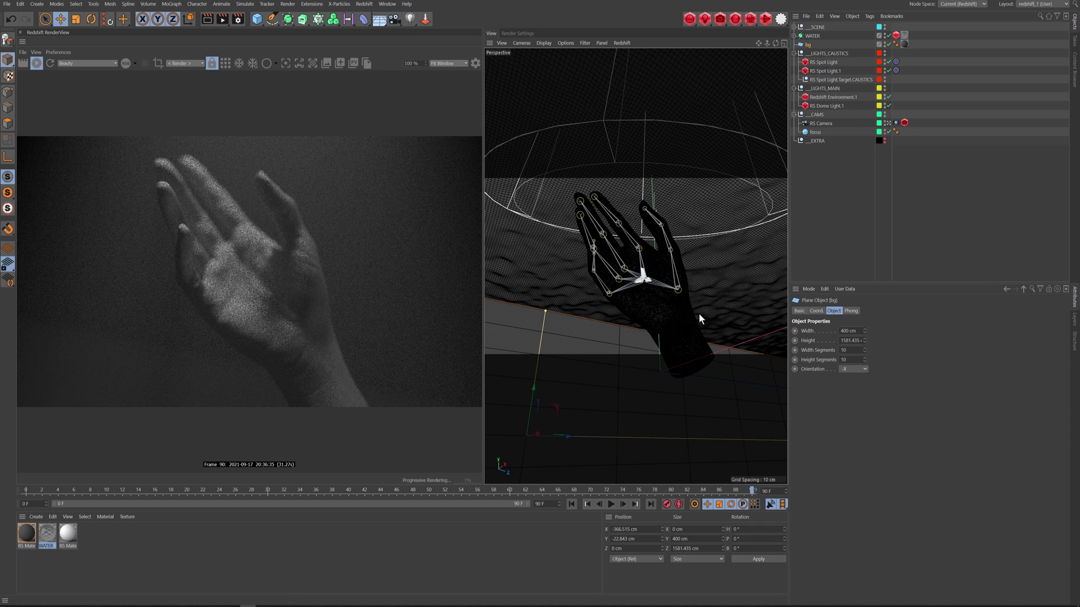
# Step: Select the RS Camera and focus sphere, then review the Bokeh tab: CoC Radius 10, 9 blades
pyautogui.click(819, 124)
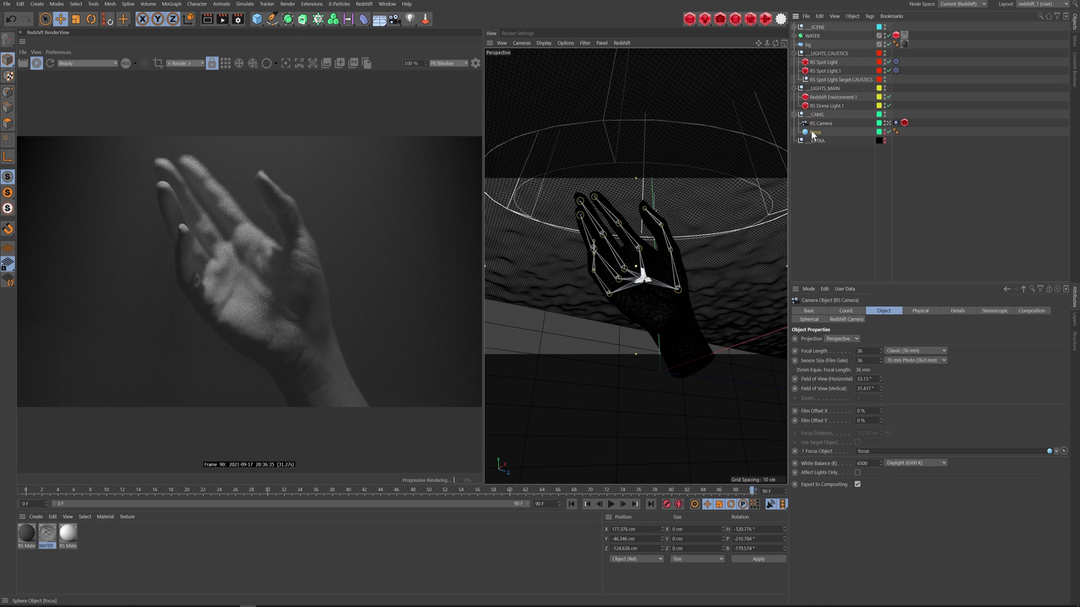
pyautogui.click(811, 132)
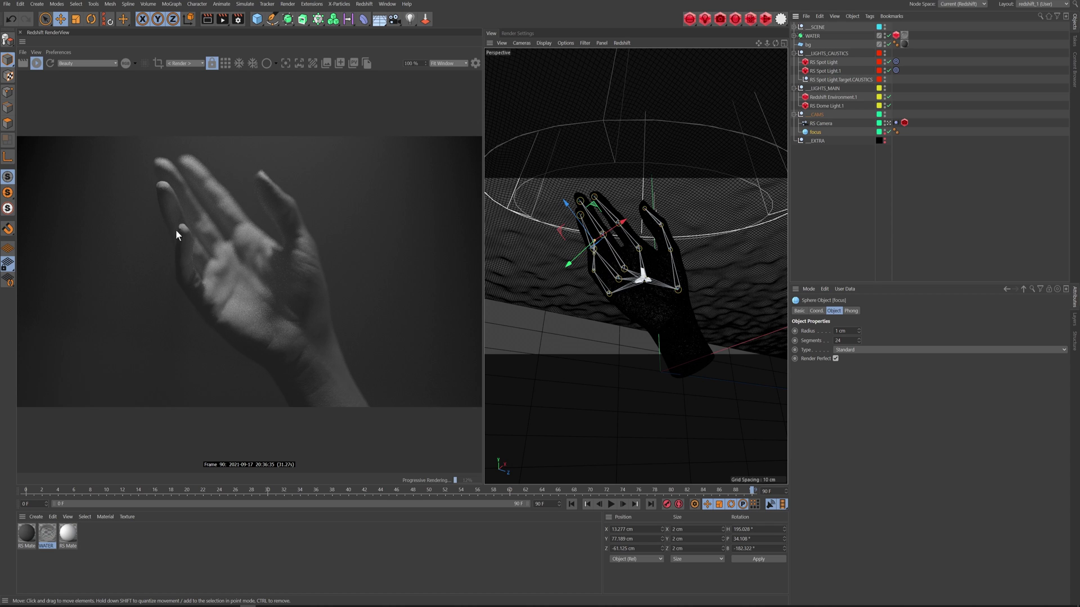
pyautogui.click(904, 122)
pyautogui.click(877, 311)
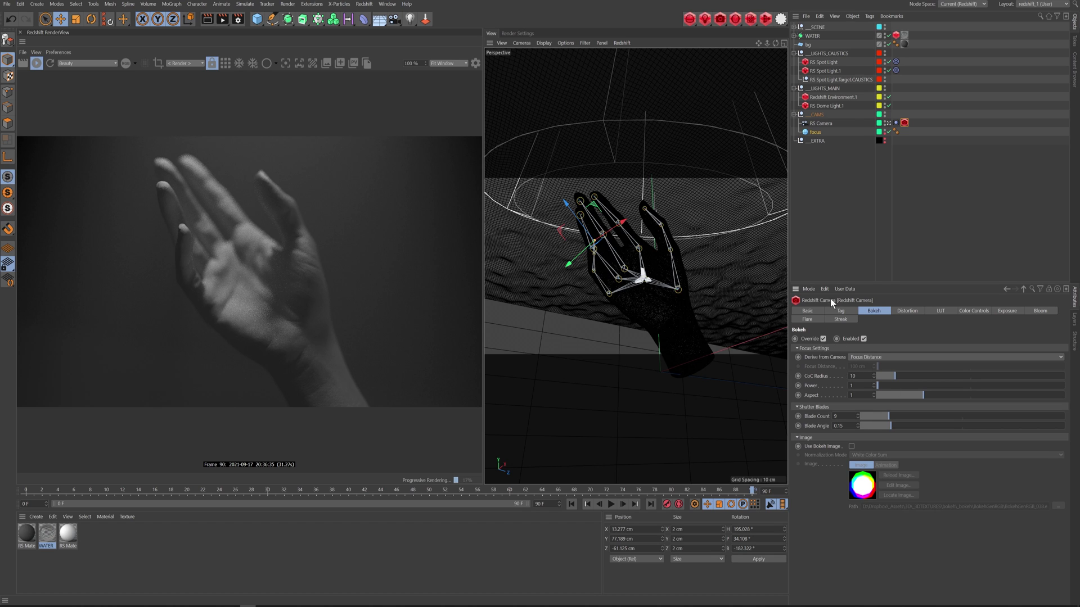
pyautogui.click(820, 123)
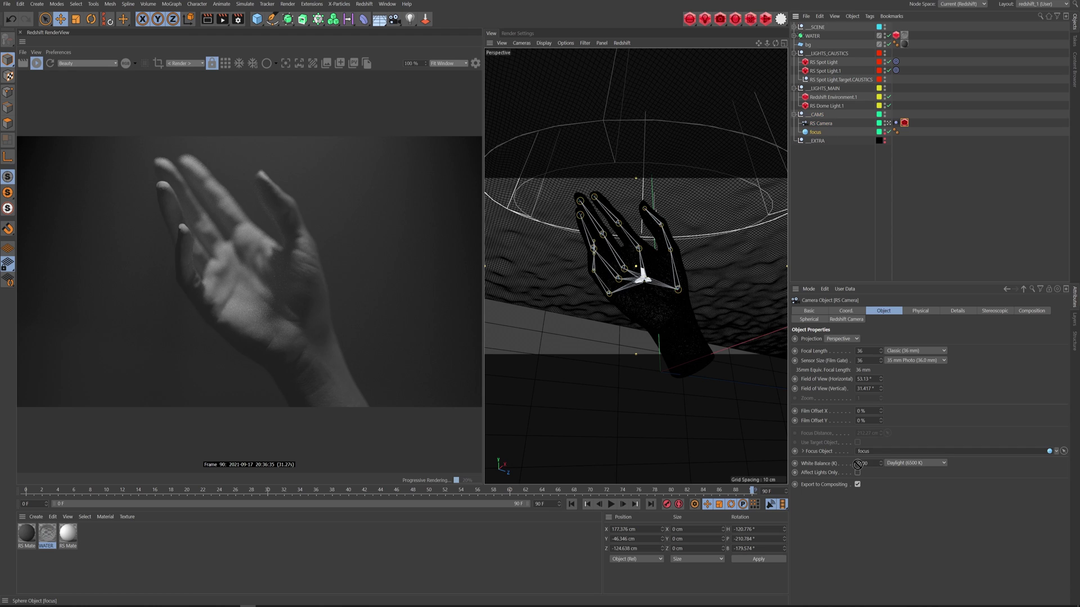
pyautogui.click(904, 123)
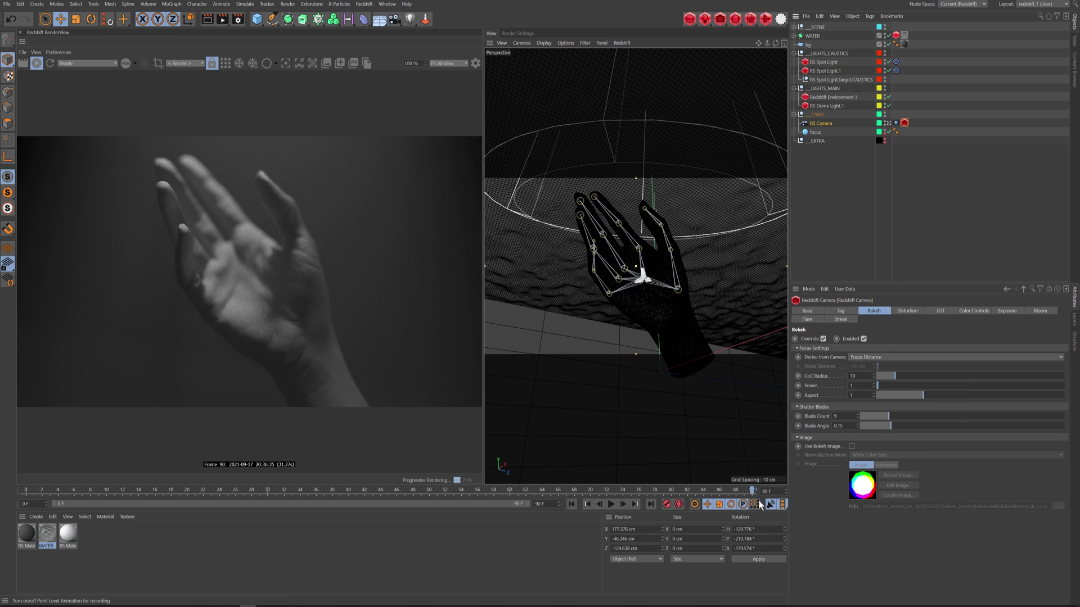
# Step: Try Use Bokeh Image, switch it back off, and collapse the CAMS null
pyautogui.click(851, 446)
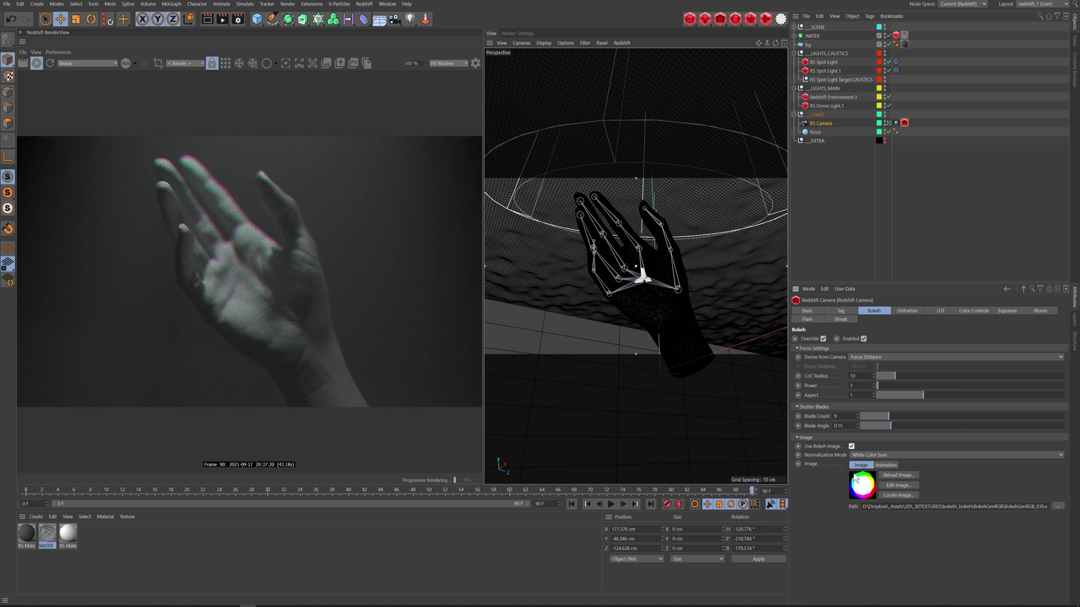
pyautogui.click(852, 446)
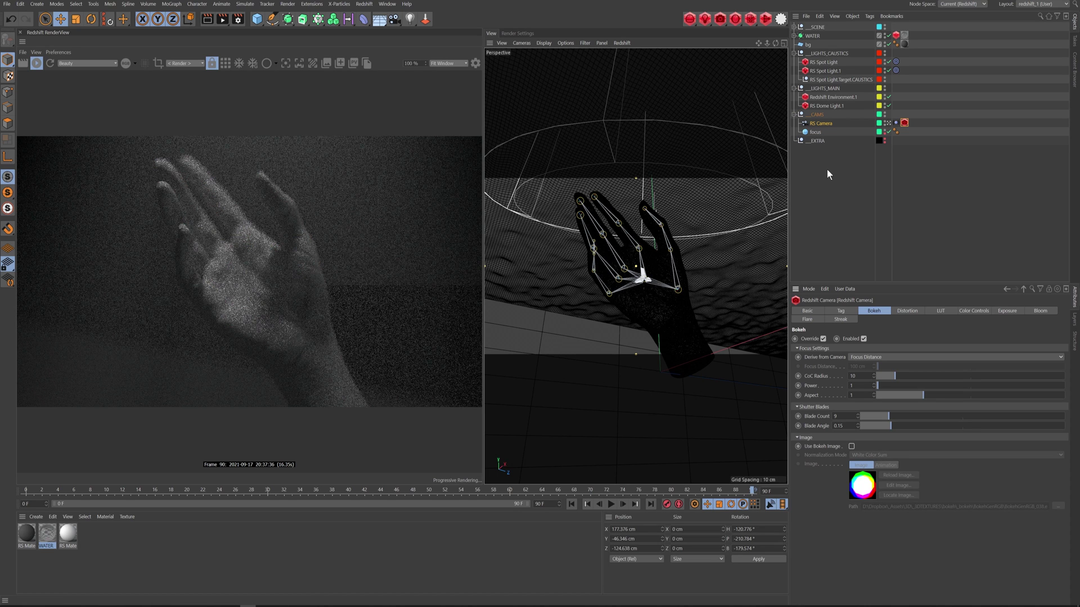
pyautogui.click(794, 115)
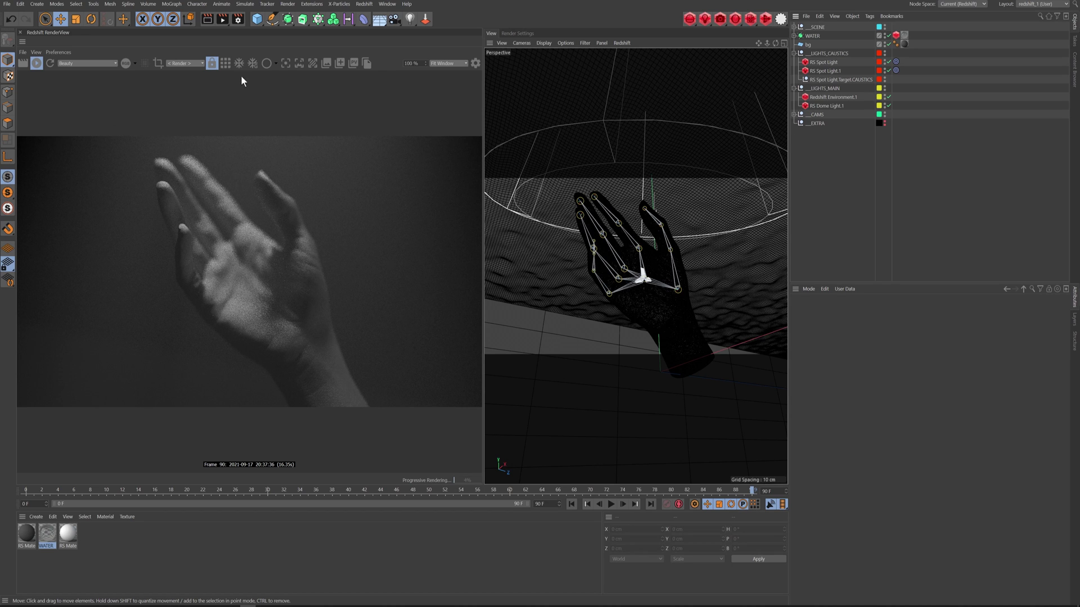
# Step: Compare the render against snapshot_0 and select the WATER object
pyautogui.click(326, 63)
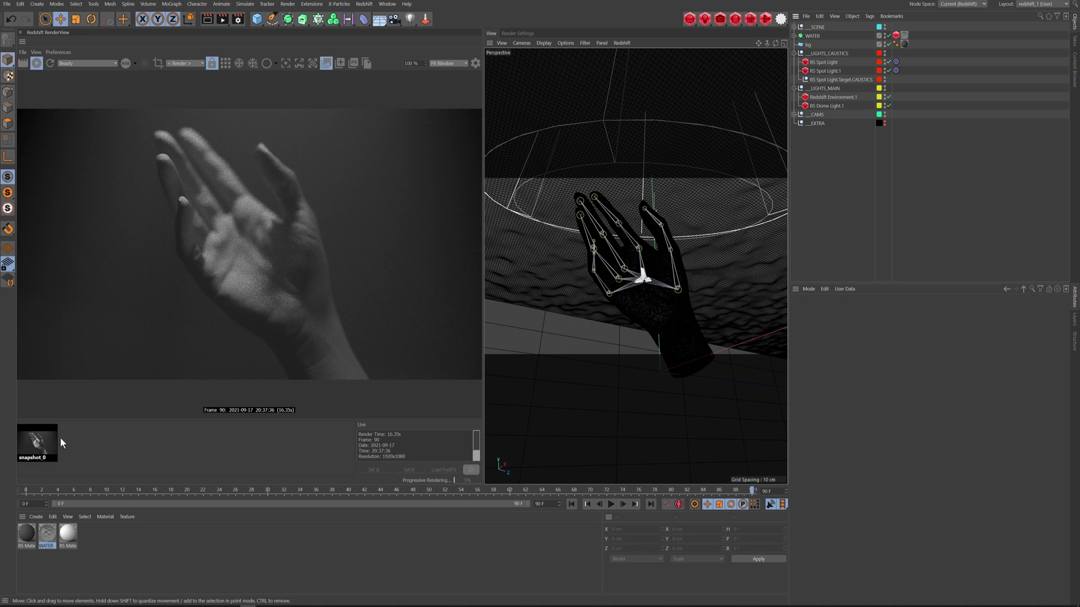
pyautogui.click(37, 445)
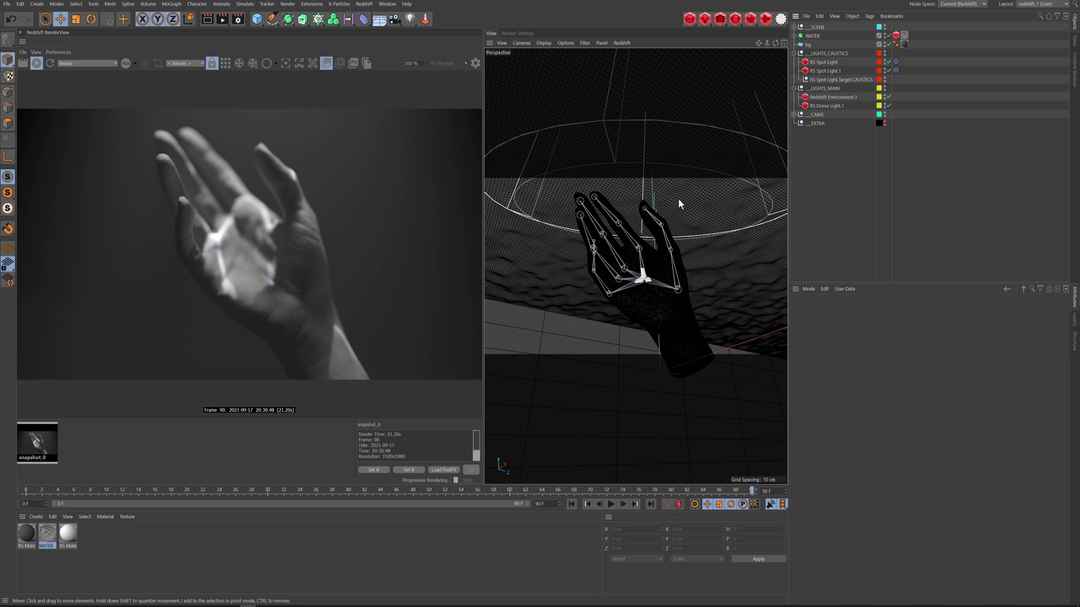
pyautogui.click(738, 276)
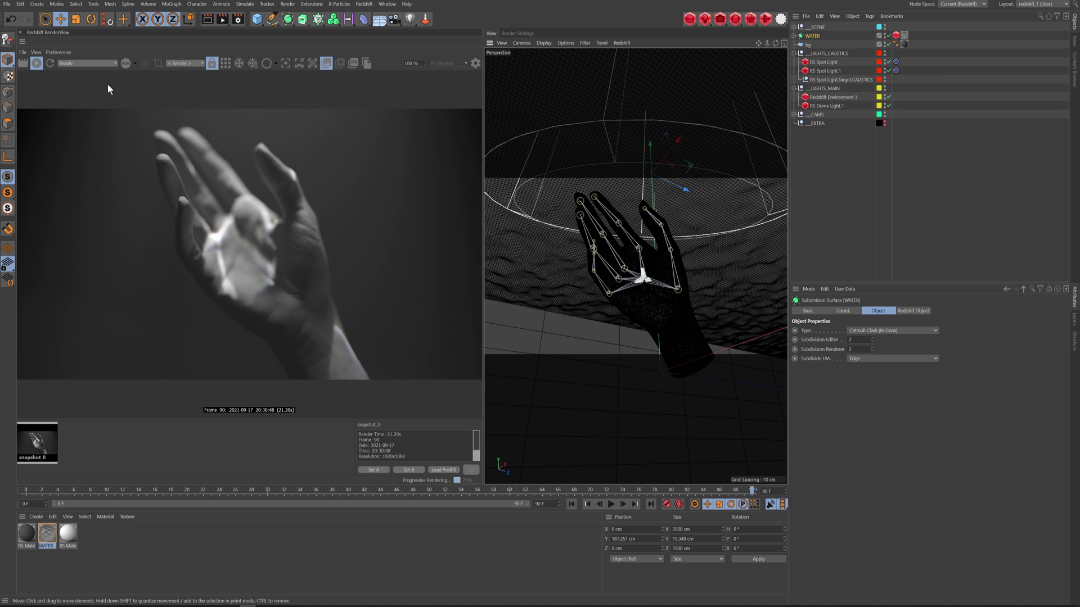
# Step: Stop the progressive render, close the snapshot strip and bring up the Layers list
pyautogui.click(35, 64)
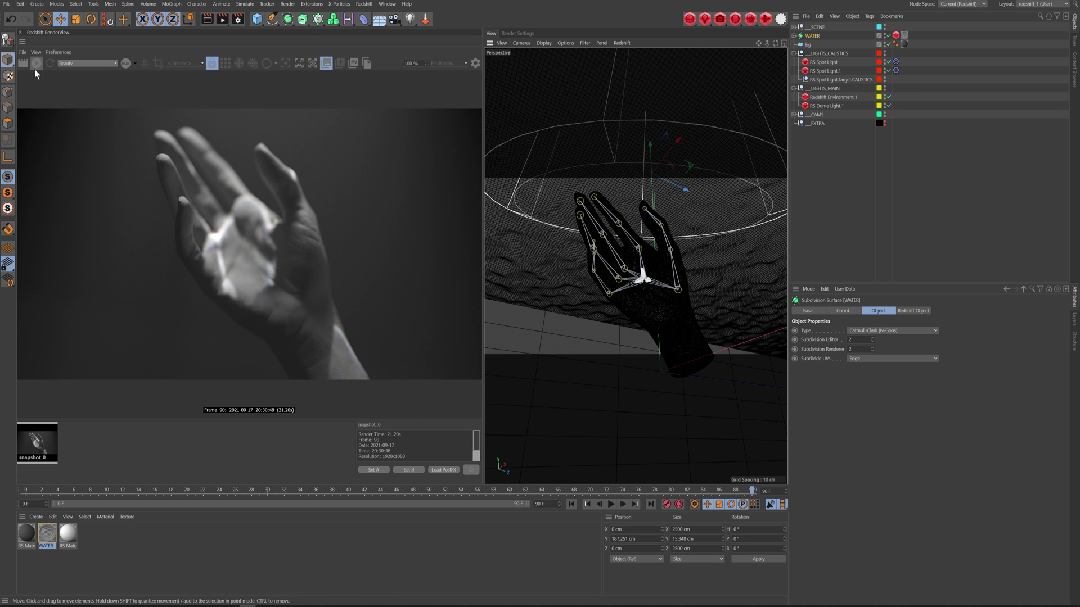
pyautogui.click(325, 64)
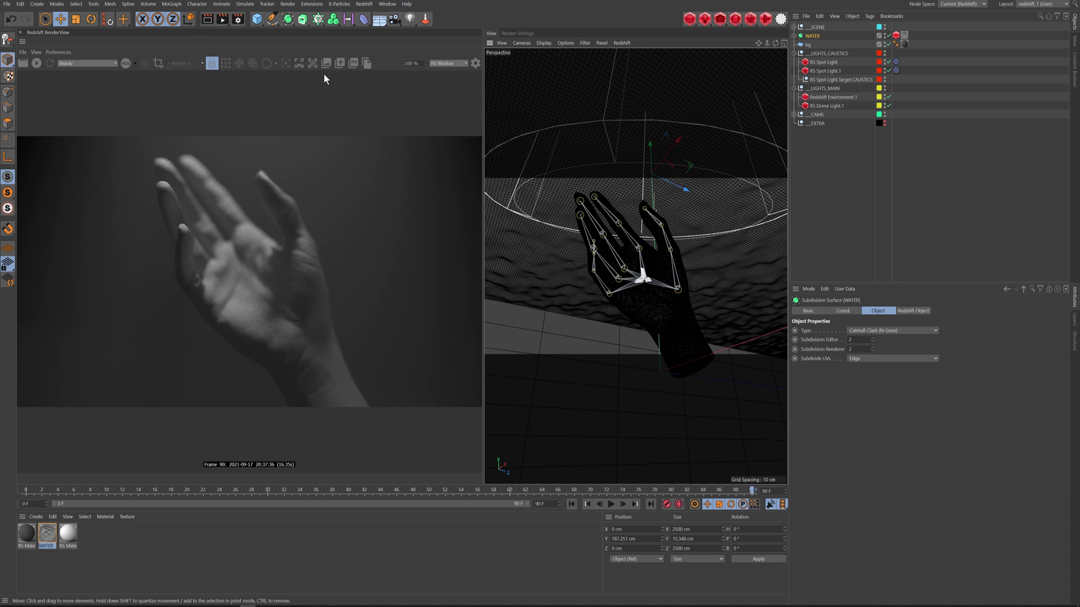
pyautogui.click(1074, 324)
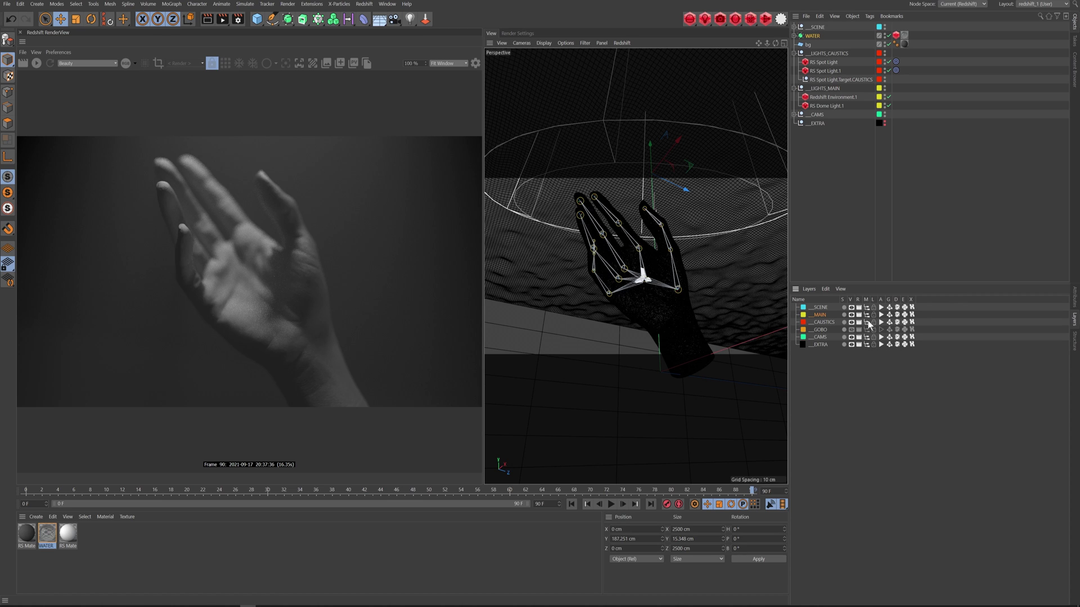
# Step: Adjust the GOBO and CAUSTICS layer switches so the caustics lights leave the object list
pyautogui.moveTo(866, 330)
pyautogui.mouseDown()
pyautogui.moveTo(911, 333)
pyautogui.moveTo(854, 327)
pyautogui.moveTo(870, 328)
pyautogui.mouseUp()
pyautogui.click(911, 322)
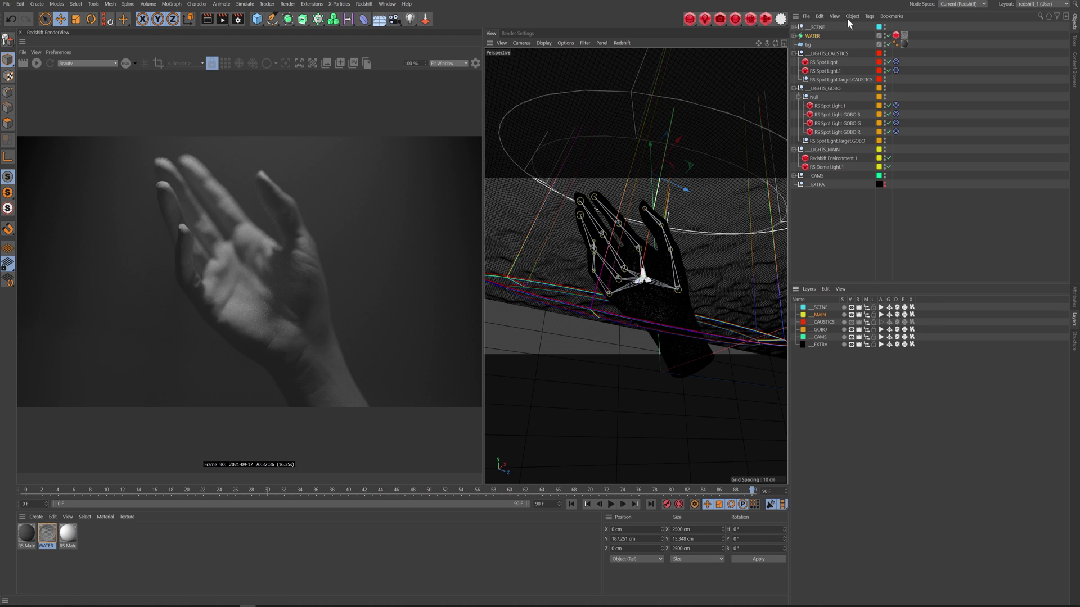
pyautogui.click(867, 324)
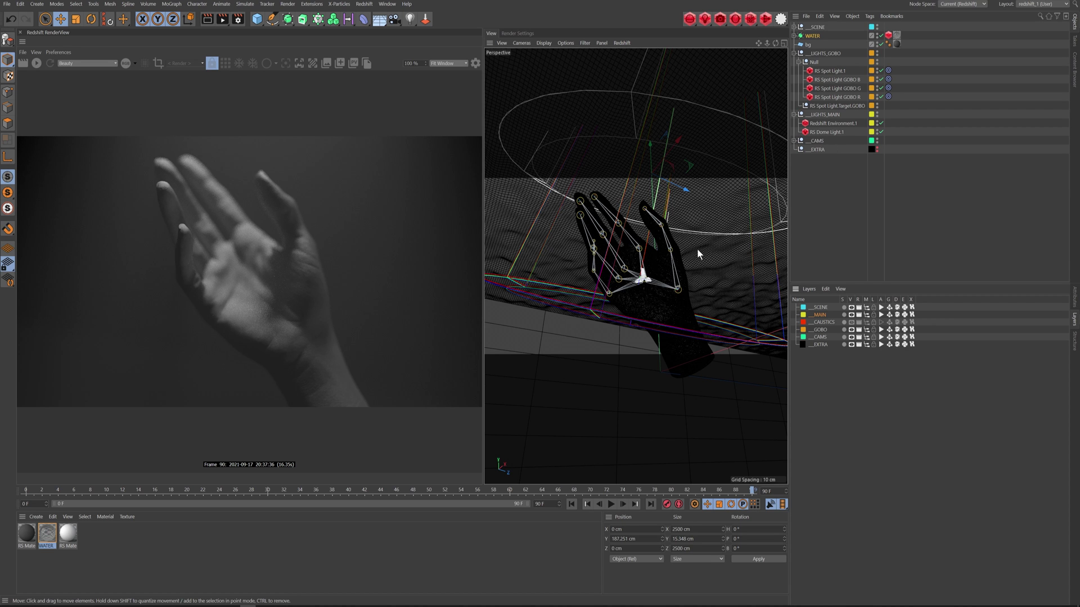
# Step: Enlarge the Perspective view and orbit to look down on the water surface
pyautogui.middleClick(648, 209)
pyautogui.middleClick(673, 208)
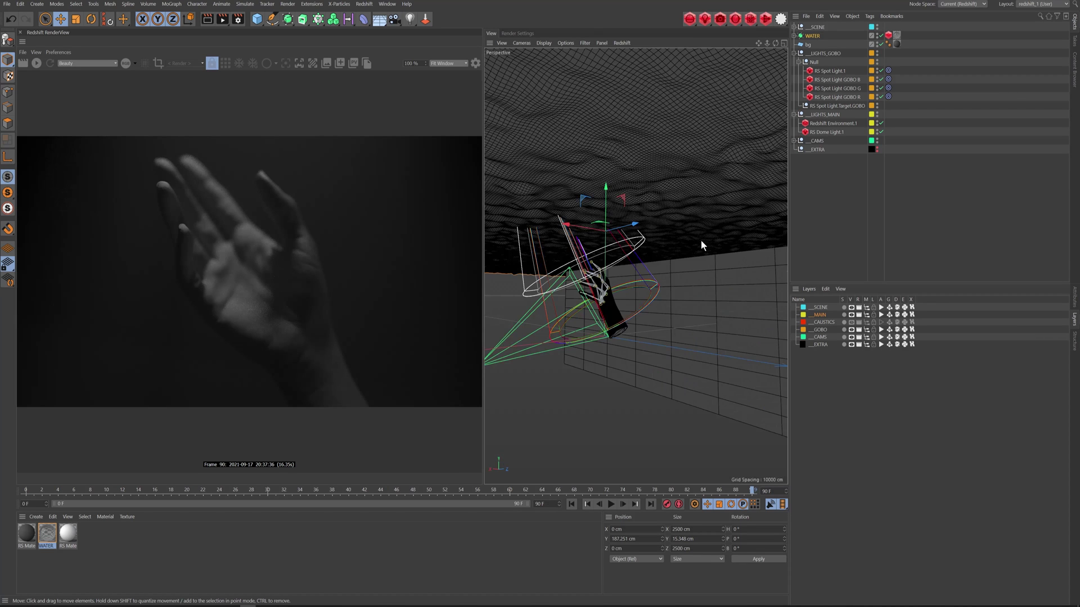
pyautogui.keyDown('alt'); pyautogui.moveTo(598, 201); pyautogui.dragTo(619, 223); pyautogui.keyUp('alt')
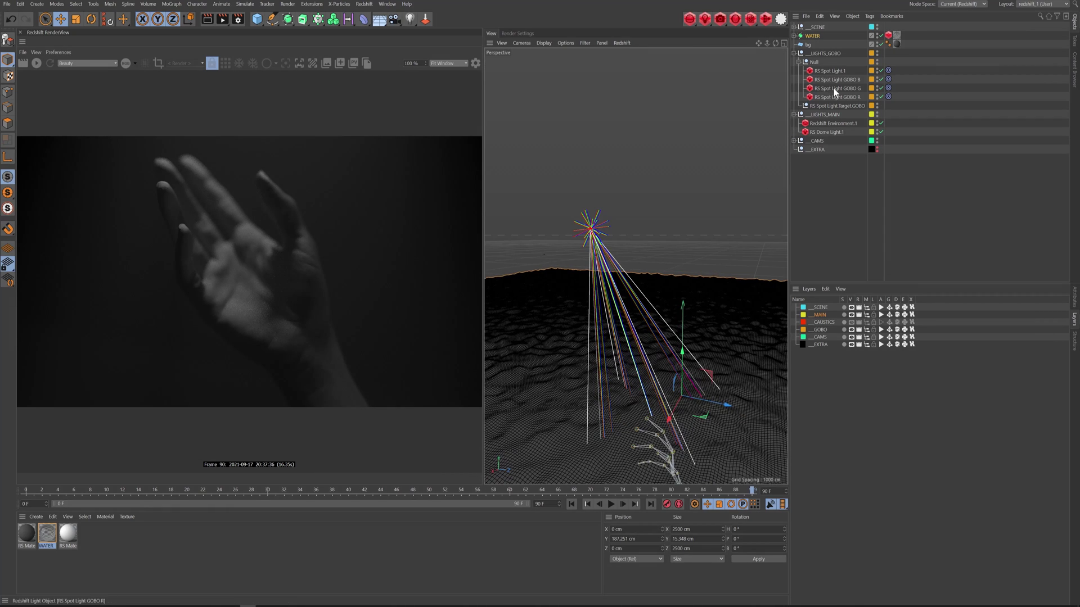
# Step: Select the gobo Null and the three GOBO spot lights and show their General settings
pyautogui.click(814, 62)
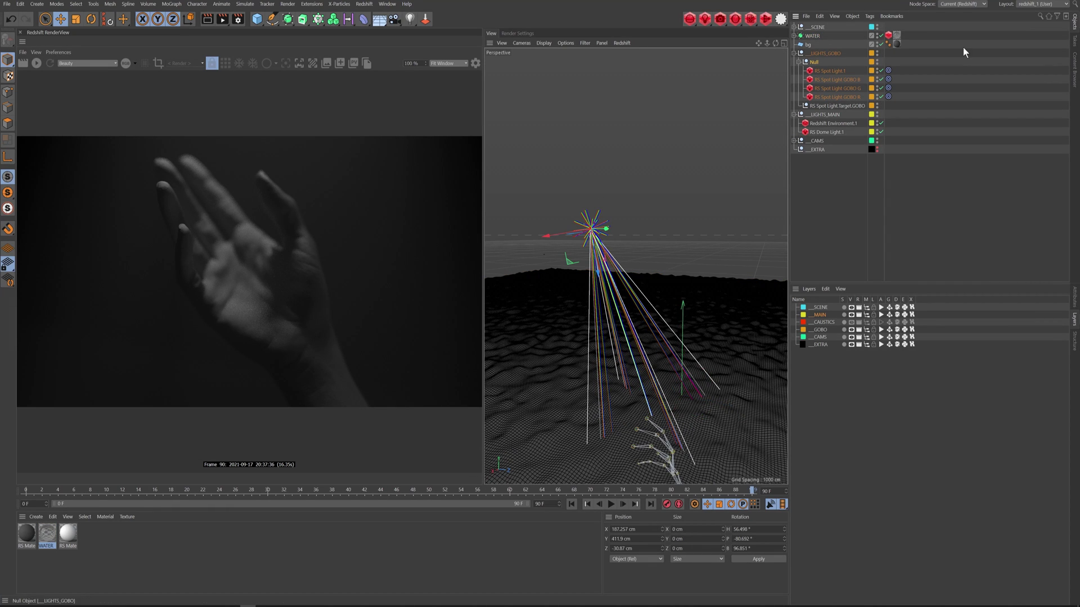
pyautogui.click(831, 70)
pyautogui.click(837, 97)
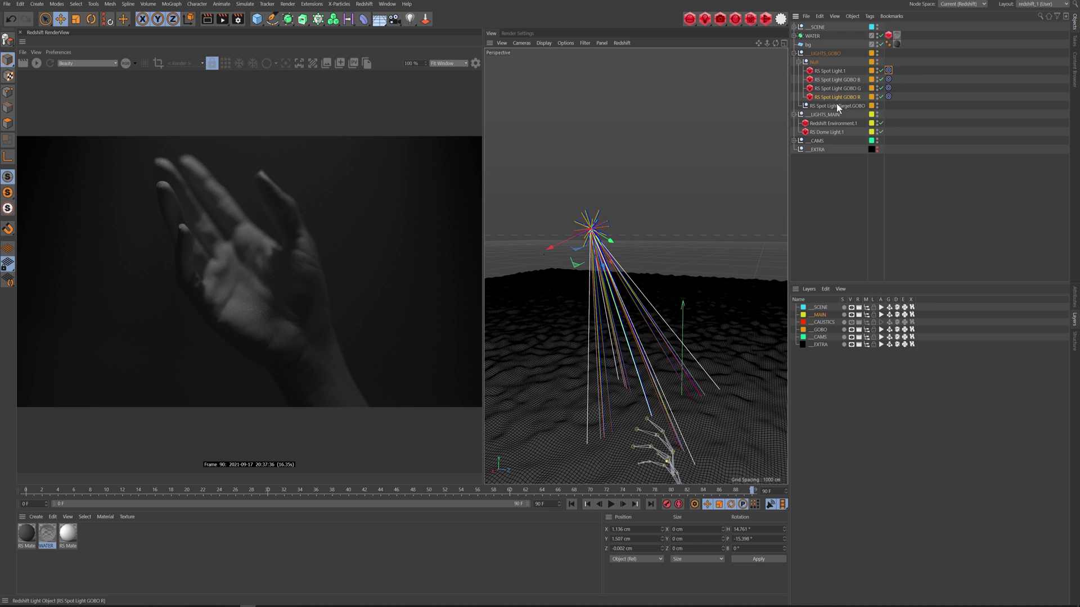
pyautogui.click(1074, 298)
pyautogui.keyDown('shift'); pyautogui.click(839, 80); pyautogui.keyUp('shift')
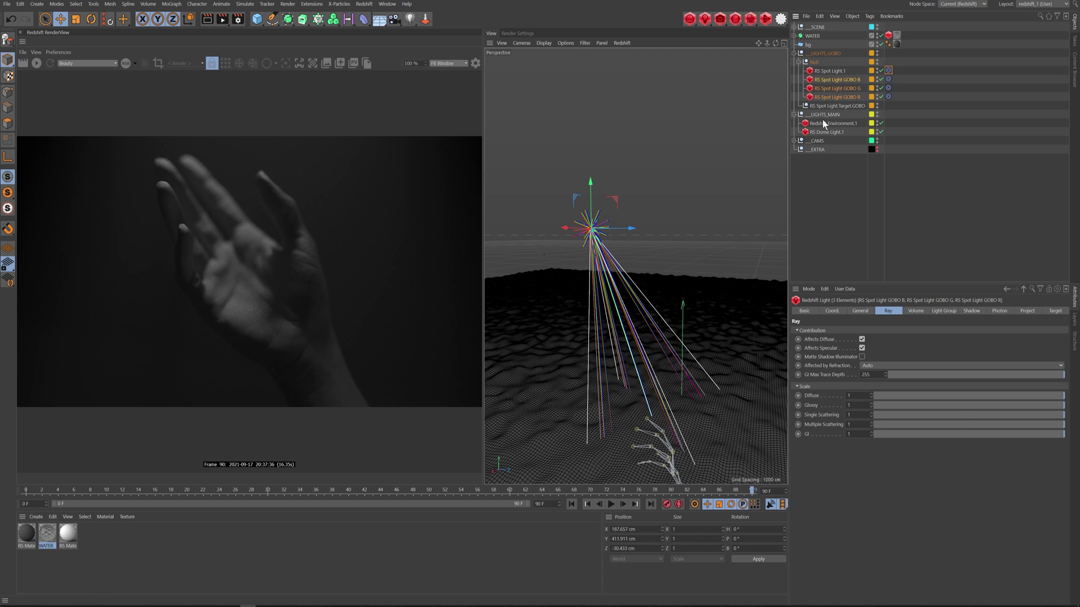
pyautogui.click(861, 311)
# Step: Check GOBO B, G and R in turn to see each light's colour, ending on GOBO R
pyautogui.click(852, 79)
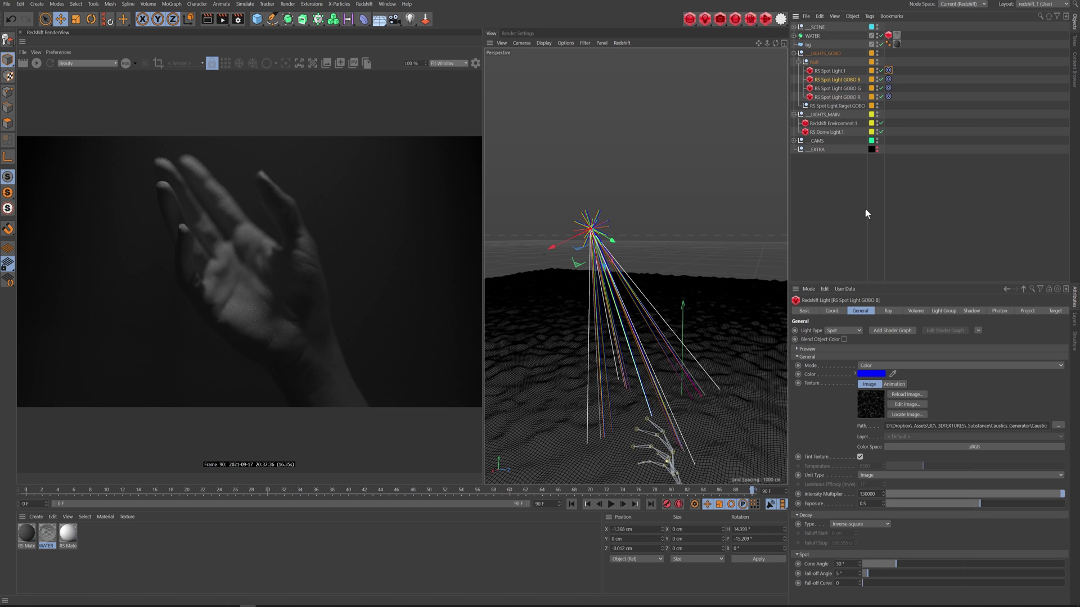
pyautogui.click(848, 88)
pyautogui.click(840, 97)
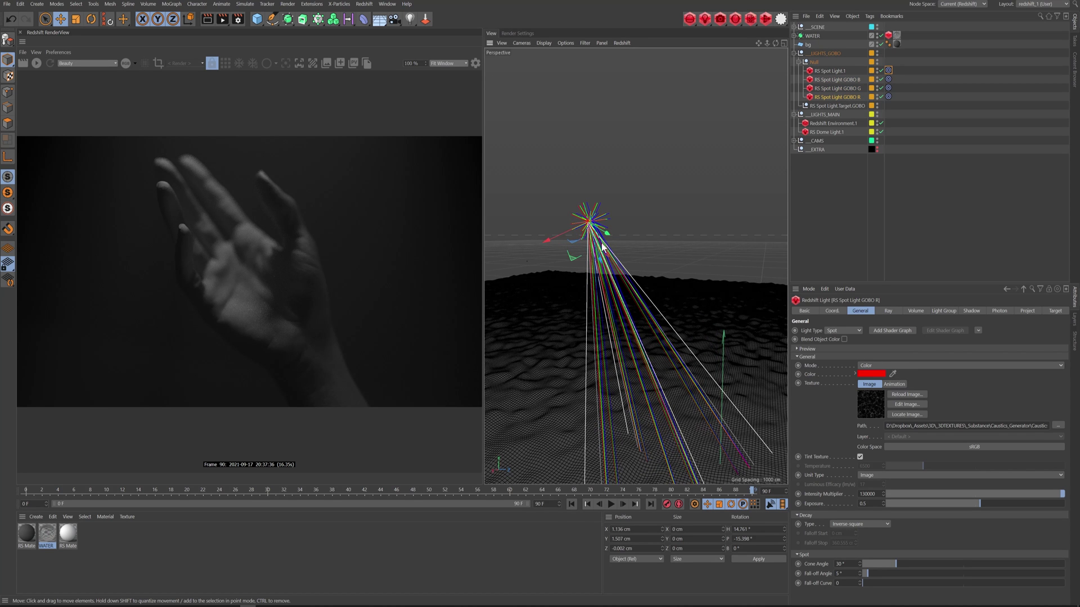
pyautogui.keyDown('alt'); pyautogui.moveTo(646, 292); pyautogui.dragTo(658, 254); pyautogui.keyUp('alt')
pyautogui.scroll(5, 658, 254)
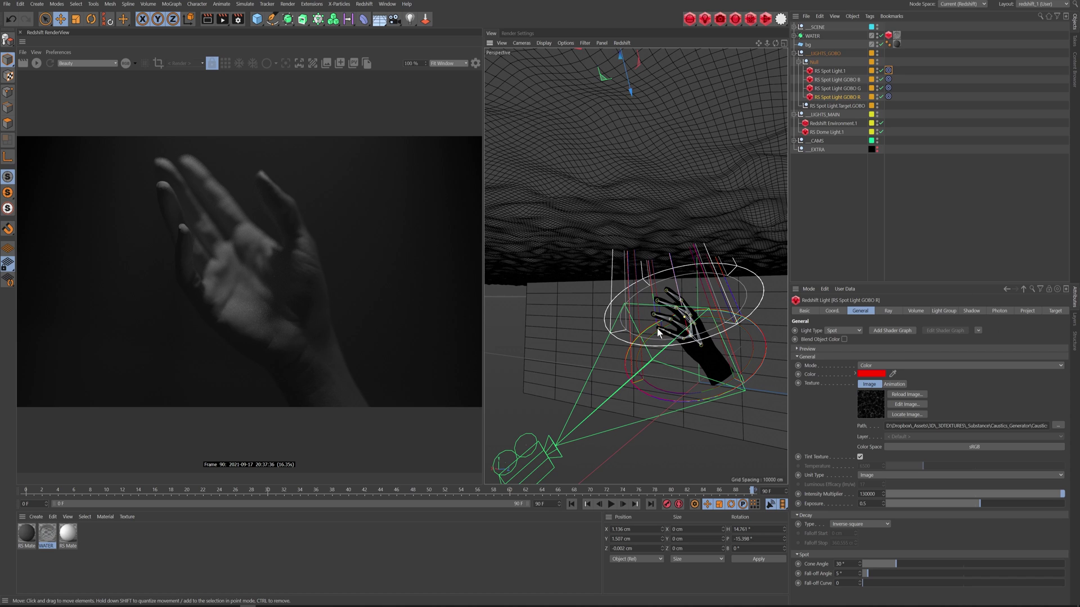
# Step: Review GOBO R's Photon settings, then switch its Texture to Animation and back to Image
pyautogui.click(970, 311)
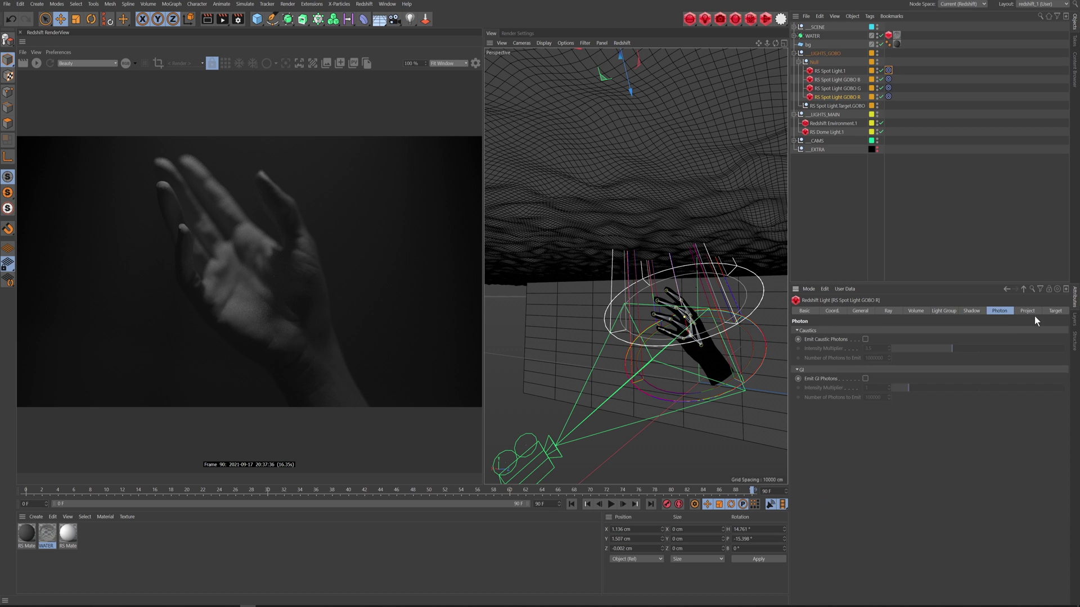
pyautogui.click(861, 311)
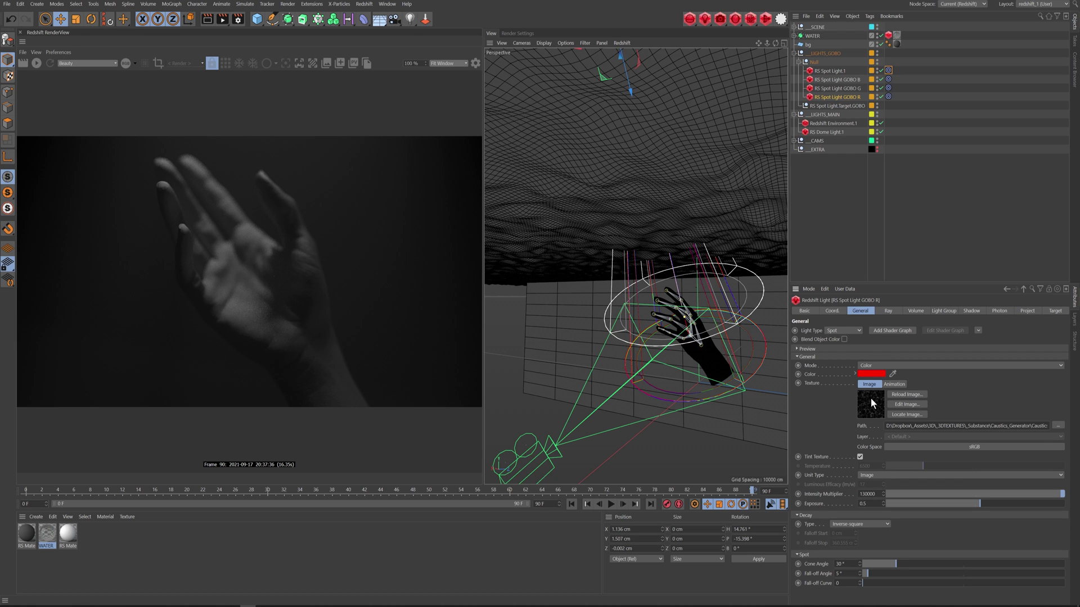
pyautogui.click(892, 384)
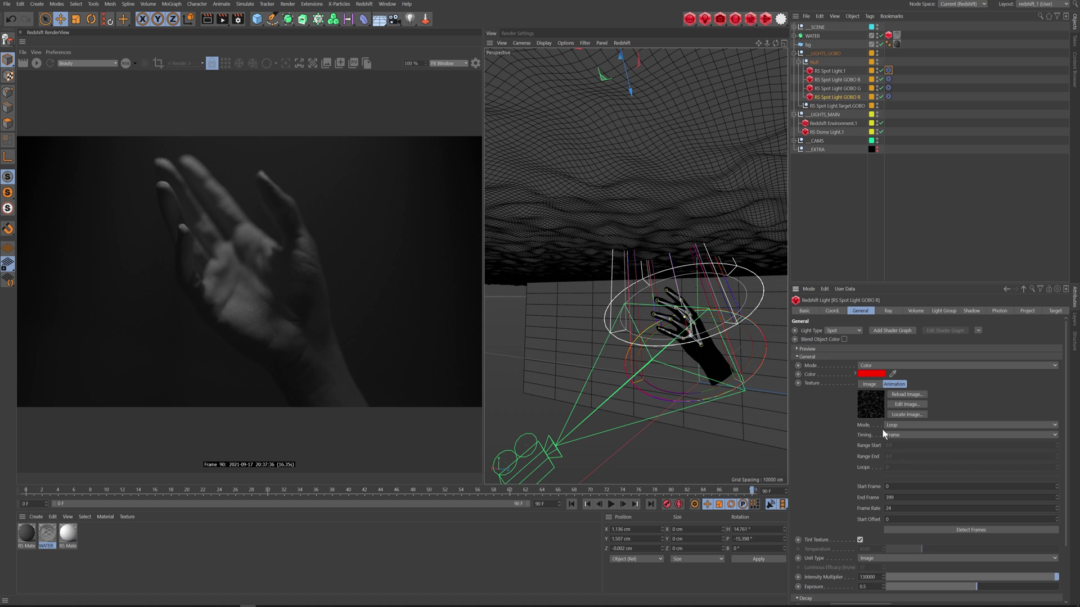
pyautogui.click(870, 384)
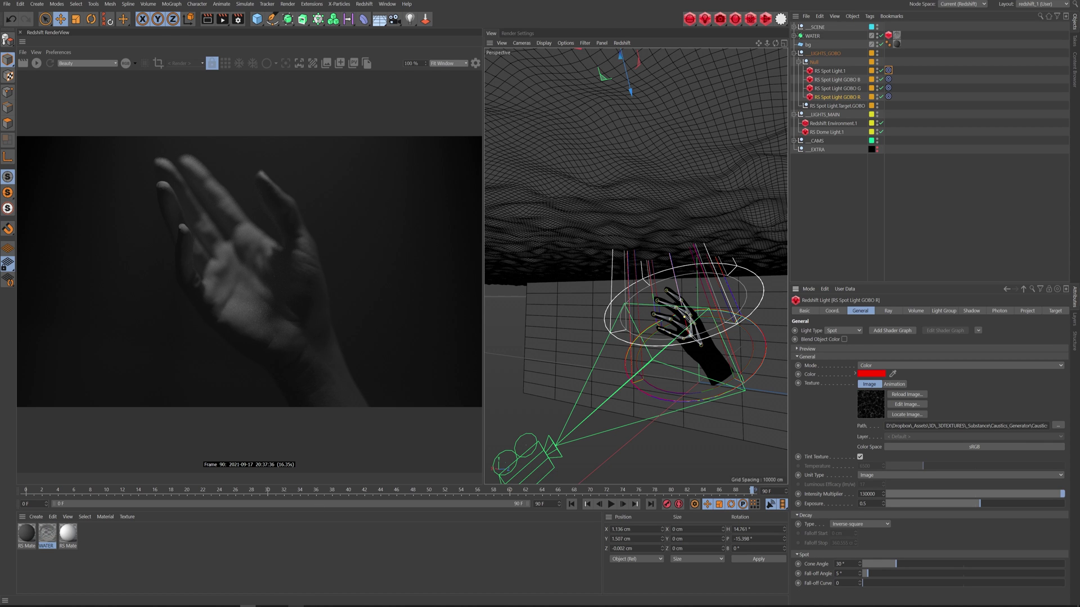
pyautogui.hotkey('alt', 'Tab')
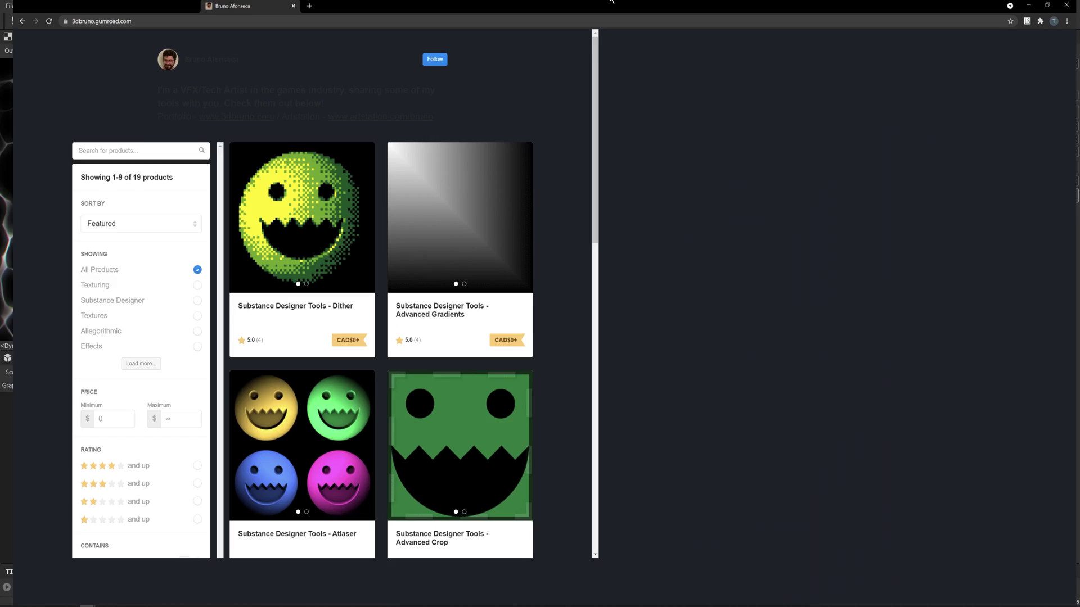
# Step: Scroll the creator's Gumroad product list until the Caustics Generator card appears
pyautogui.scroll(-4, 1050, 303)
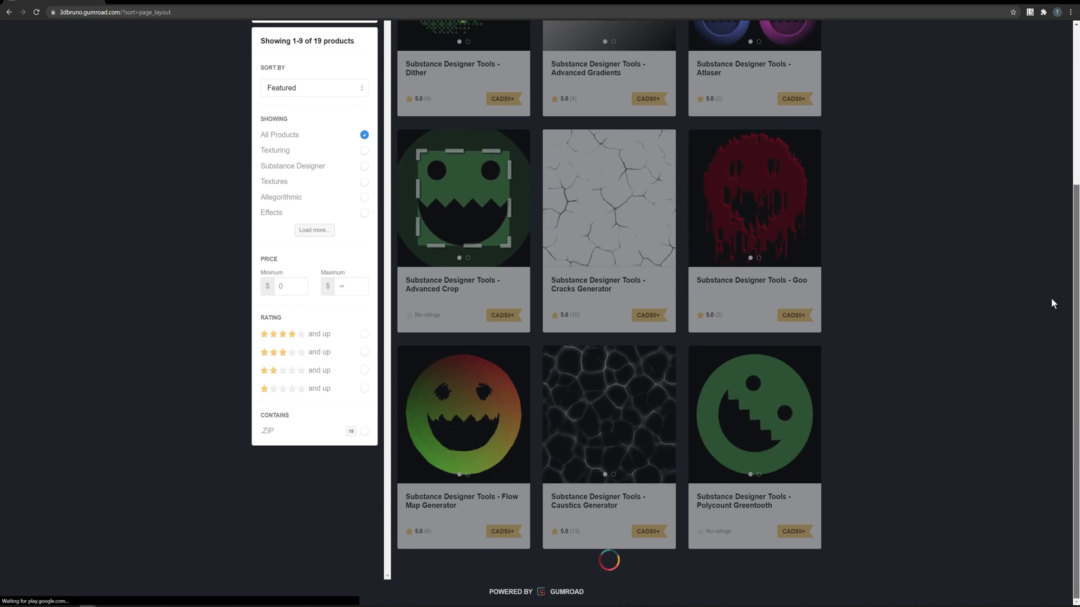
pyautogui.scroll(-5, 1054, 338)
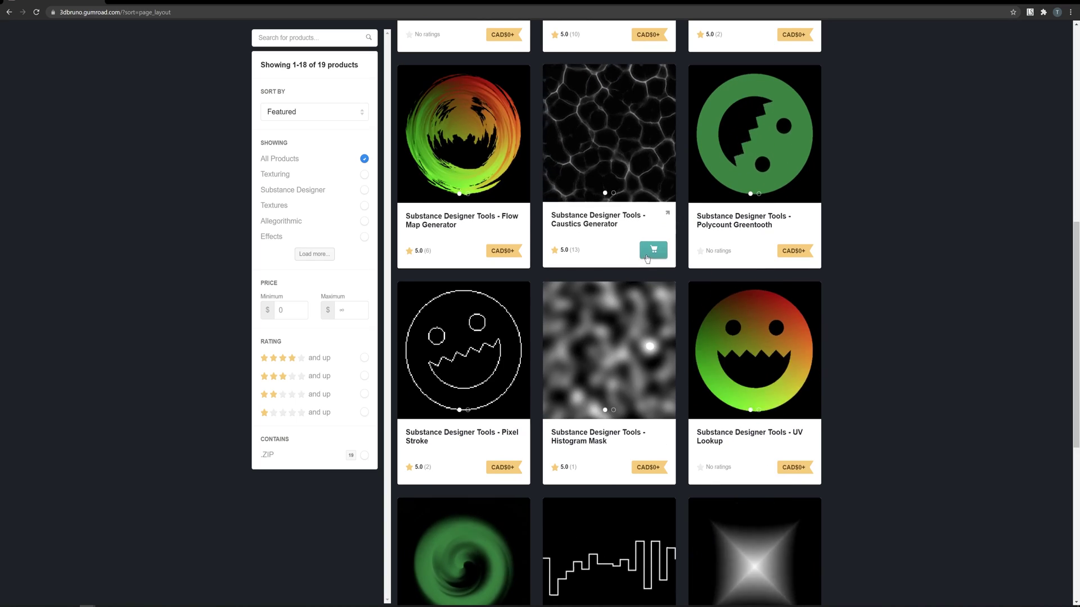
pyautogui.scroll(-7, 1041, 470)
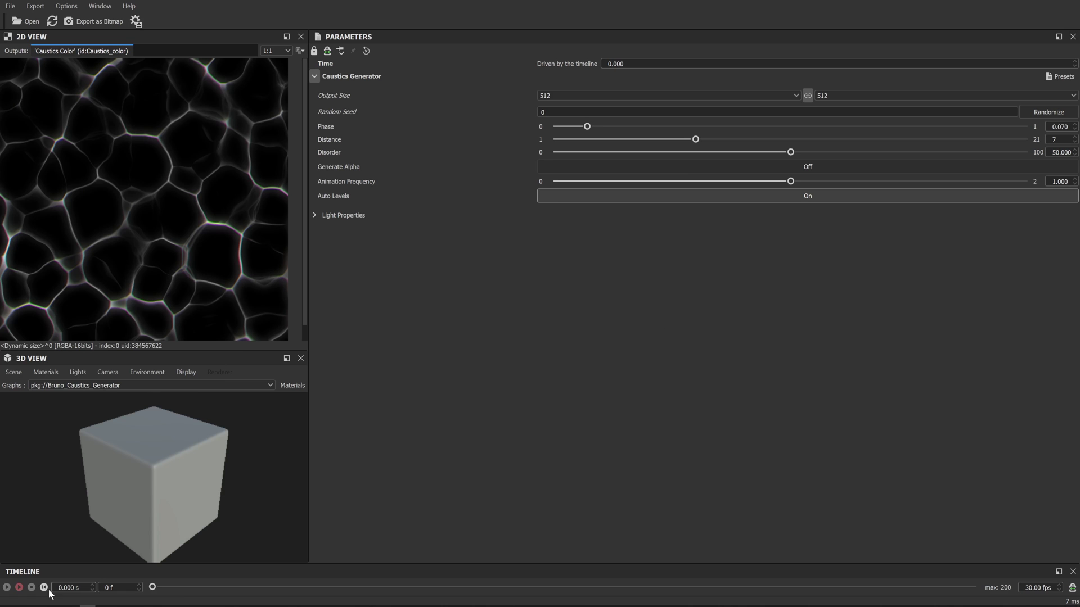
# Step: Play the caustics, try Animation Frequency values ending at 0.203, pause, and restart the Redshift IPR
pyautogui.click(19, 588)
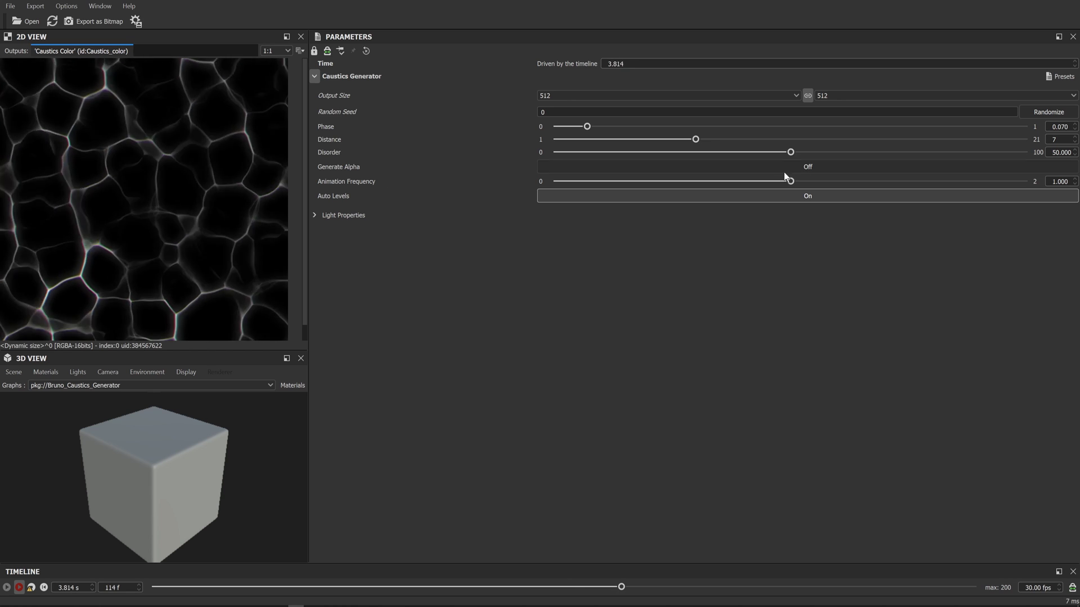
pyautogui.moveTo(764, 181); pyautogui.dragTo(567, 182)
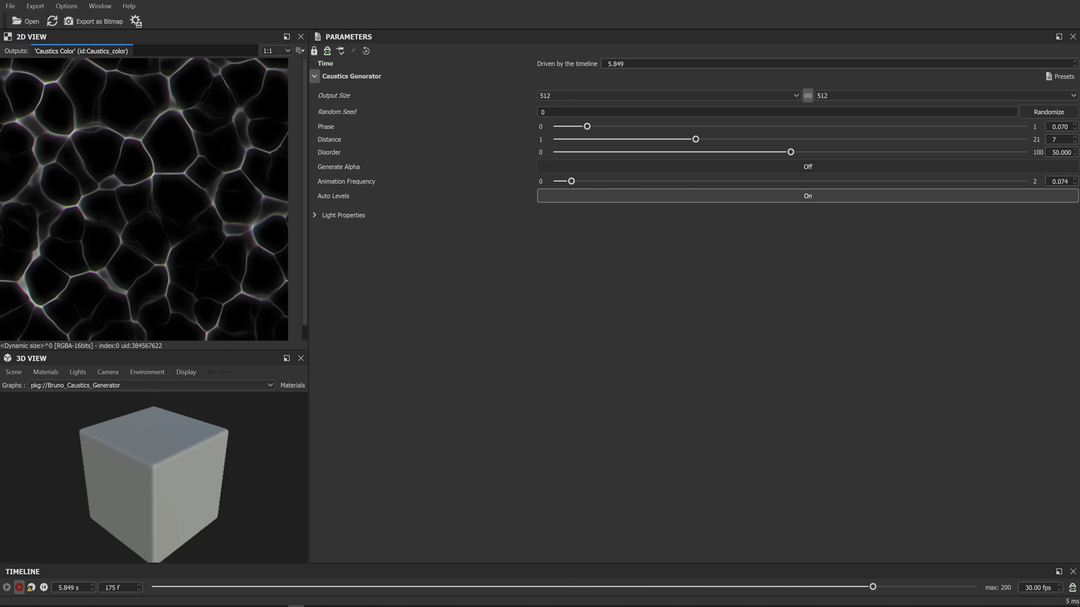
pyautogui.click(920, 181)
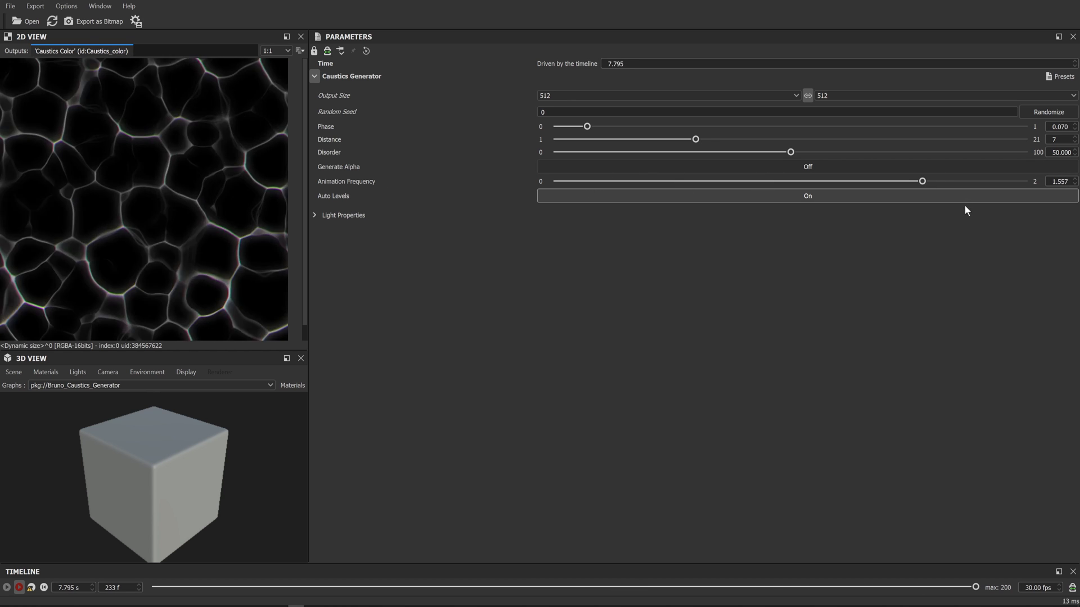
pyautogui.moveTo(922, 181); pyautogui.dragTo(731, 181)
pyautogui.moveTo(615, 185); pyautogui.dragTo(601, 182)
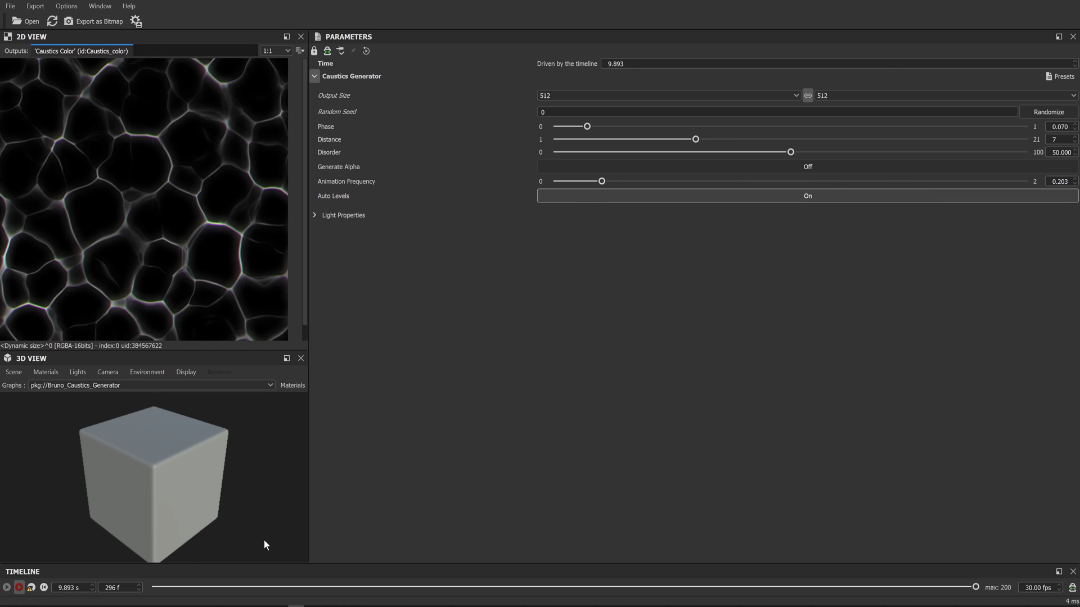
pyautogui.click(31, 589)
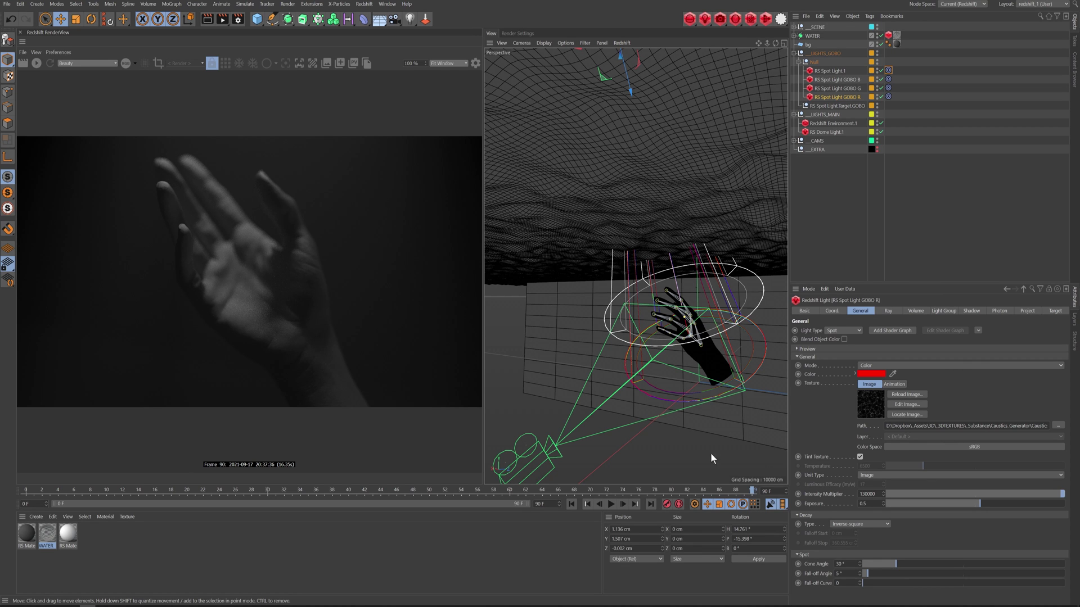
pyautogui.click(36, 63)
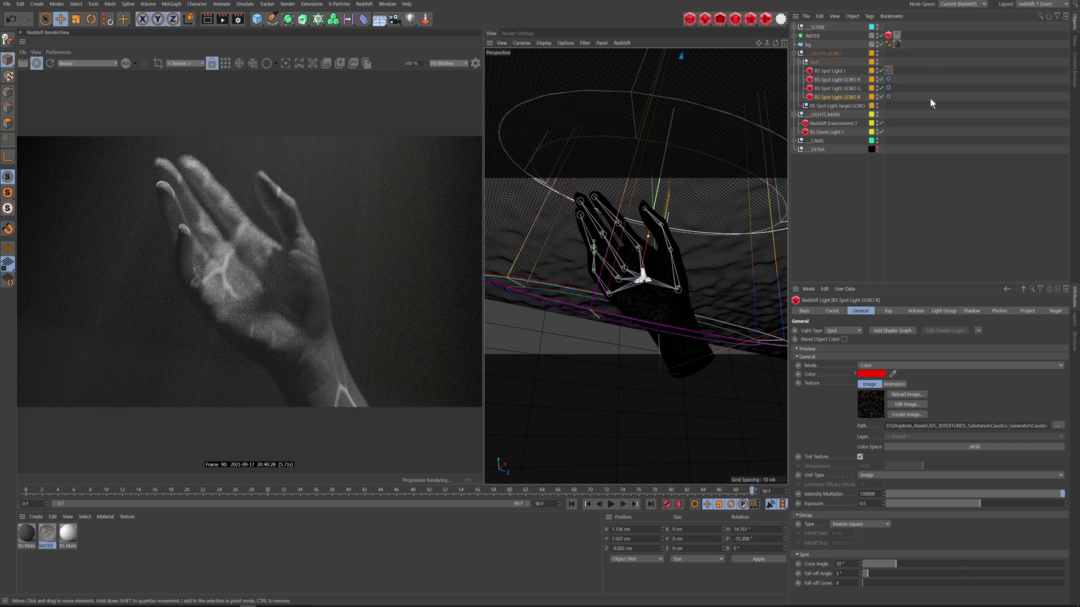
# Step: Disable GOBO R and GOBO G, then inspect GOBO B's volume Contribution Scale
pyautogui.click(881, 97)
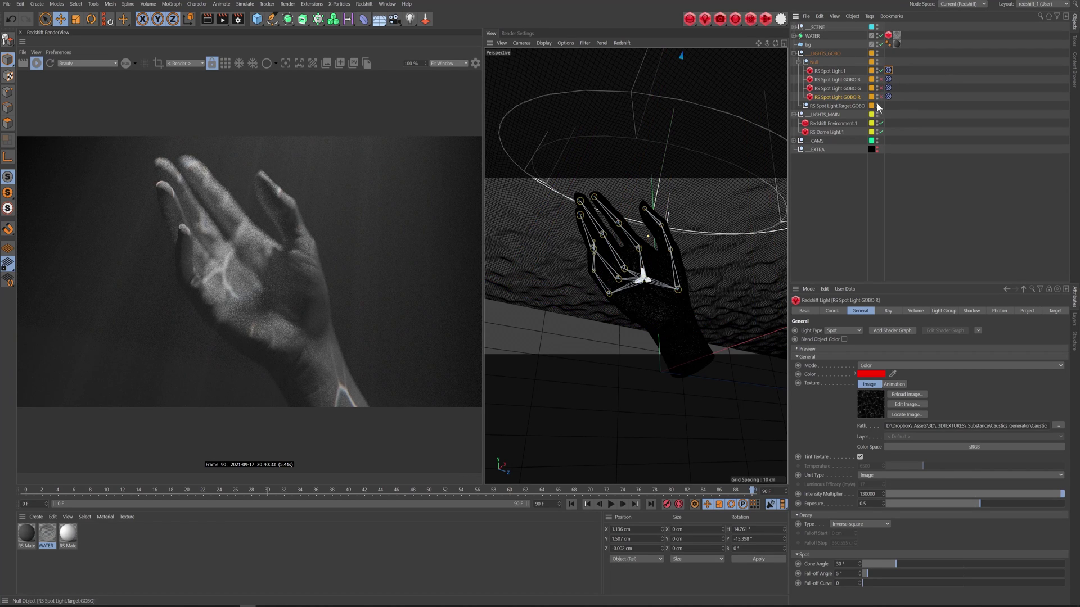
pyautogui.click(881, 88)
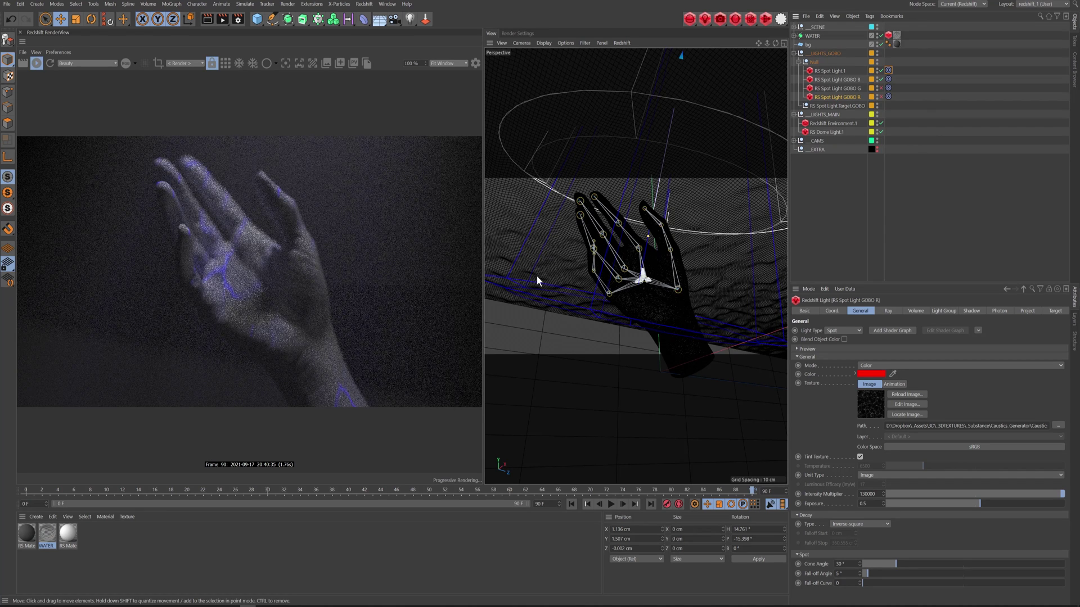
pyautogui.click(846, 79)
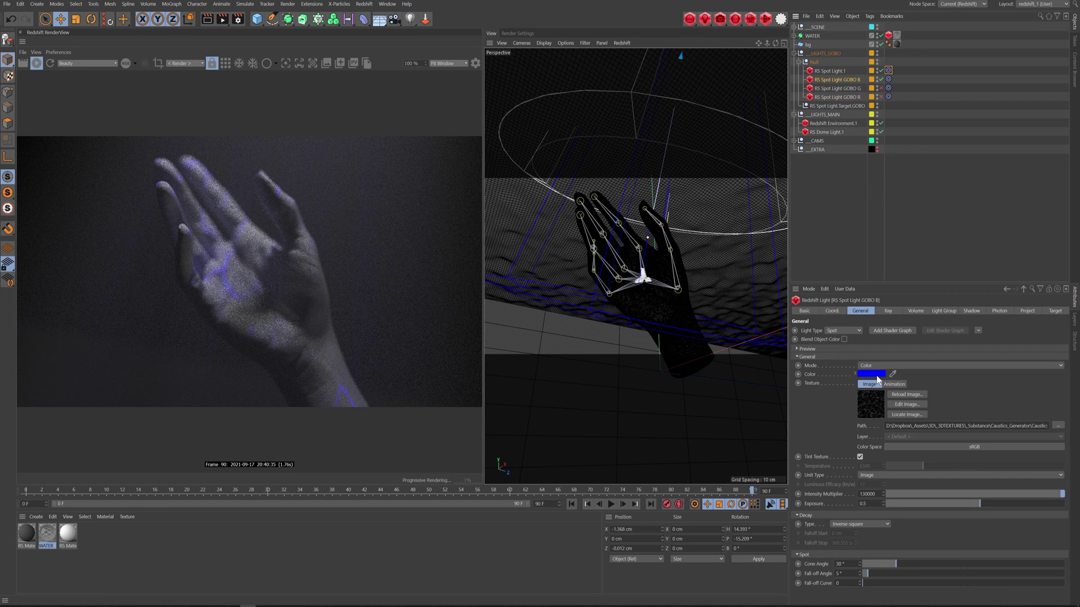
pyautogui.click(915, 310)
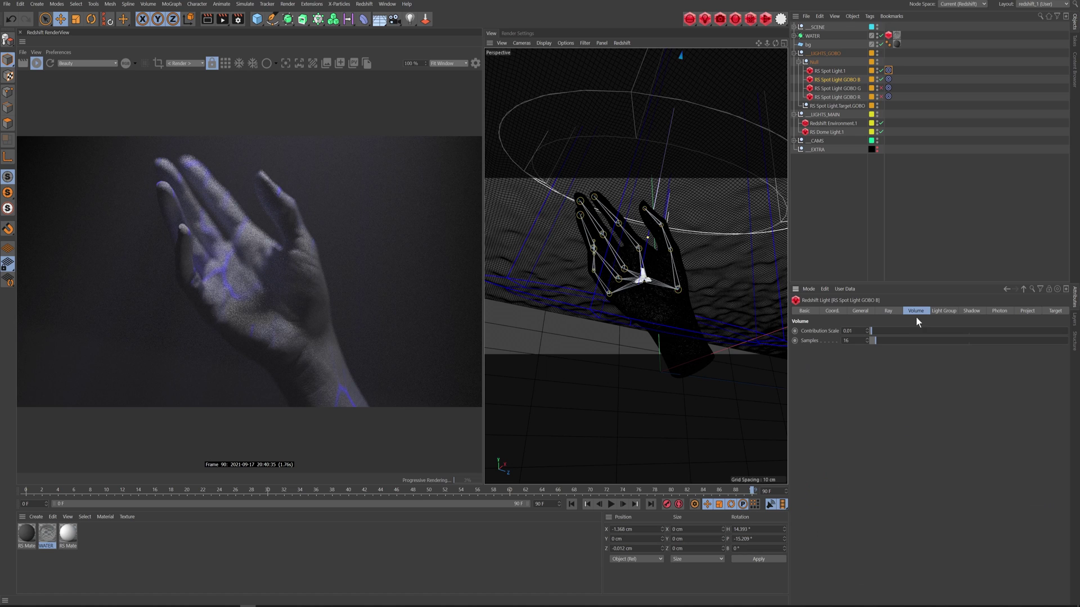
pyautogui.click(847, 330)
pyautogui.click(842, 89)
pyautogui.click(830, 72)
# Step: Toggle GOBO B off and on, then re-enable GOBO G and GOBO R
pyautogui.click(881, 79)
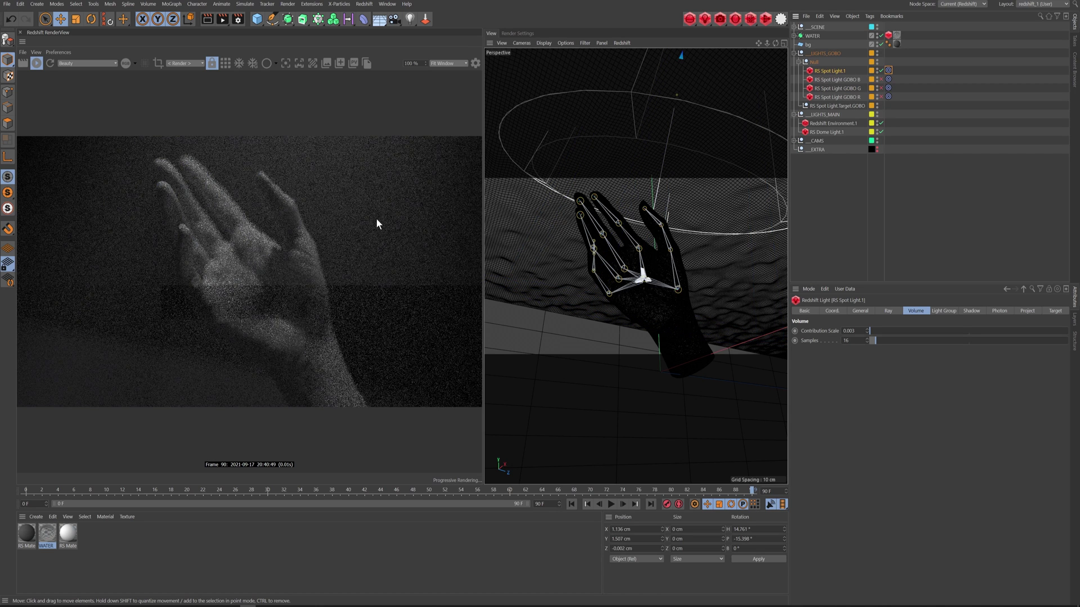
pyautogui.click(844, 79)
pyautogui.click(881, 79)
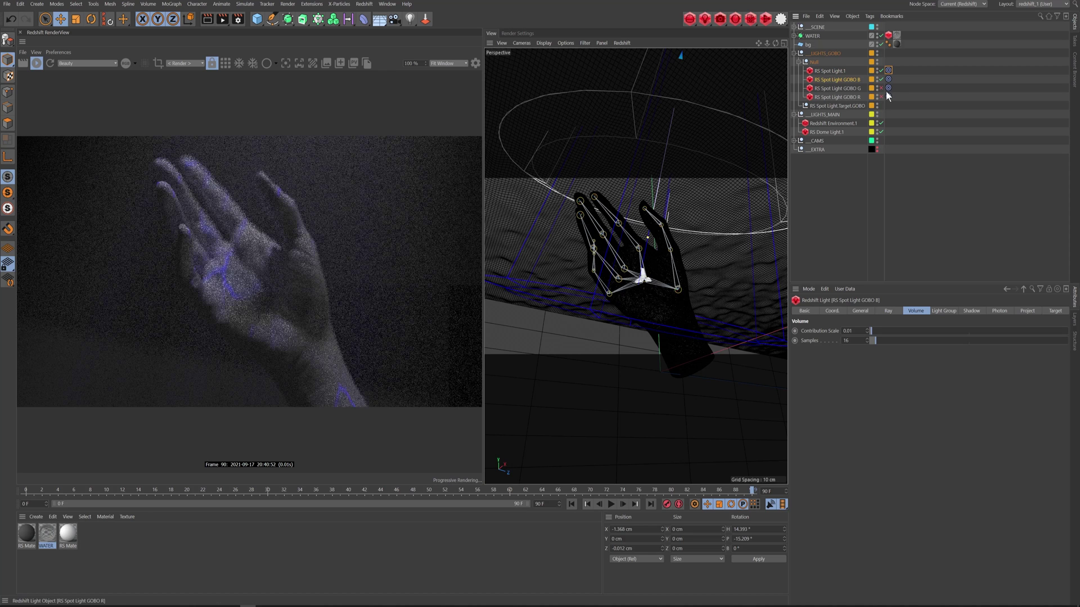
pyautogui.click(881, 88)
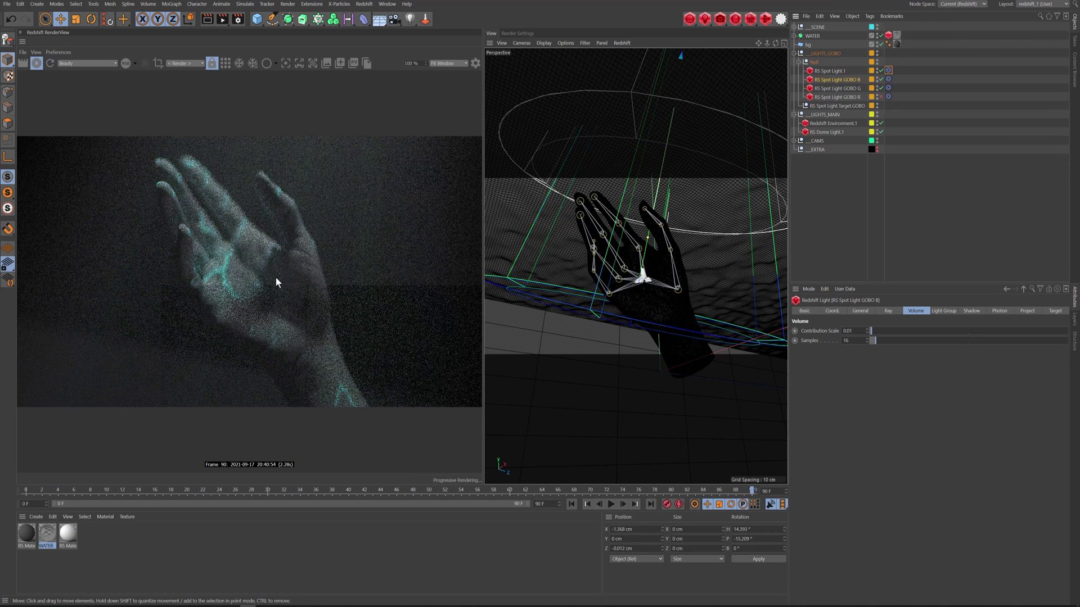
pyautogui.click(881, 97)
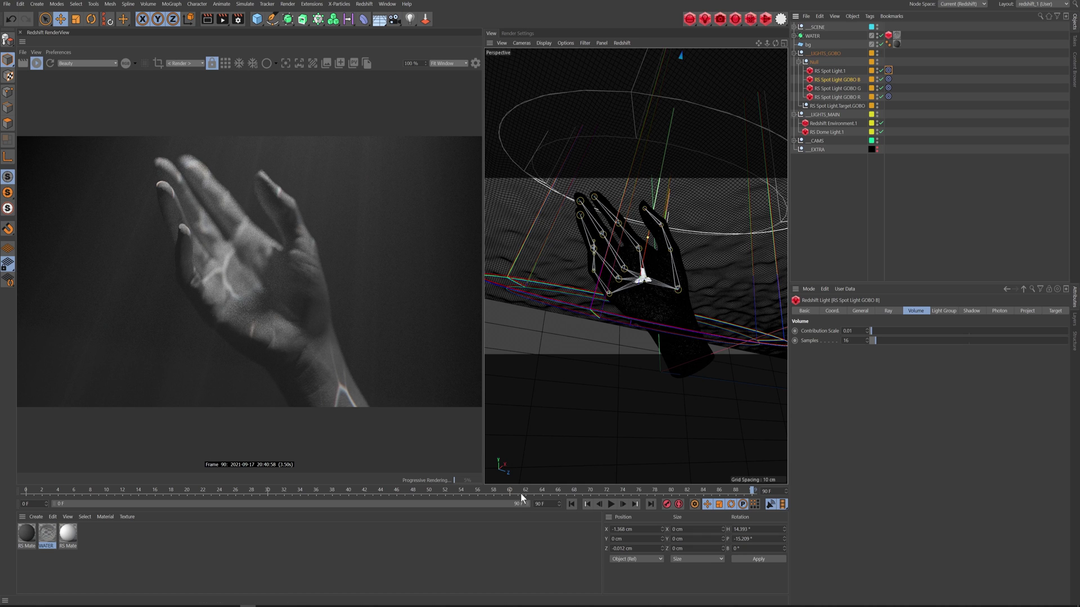
# Step: Jump to frame 48 and set GOBO G's volume Contribution Scale to 0.05
pyautogui.click(410, 492)
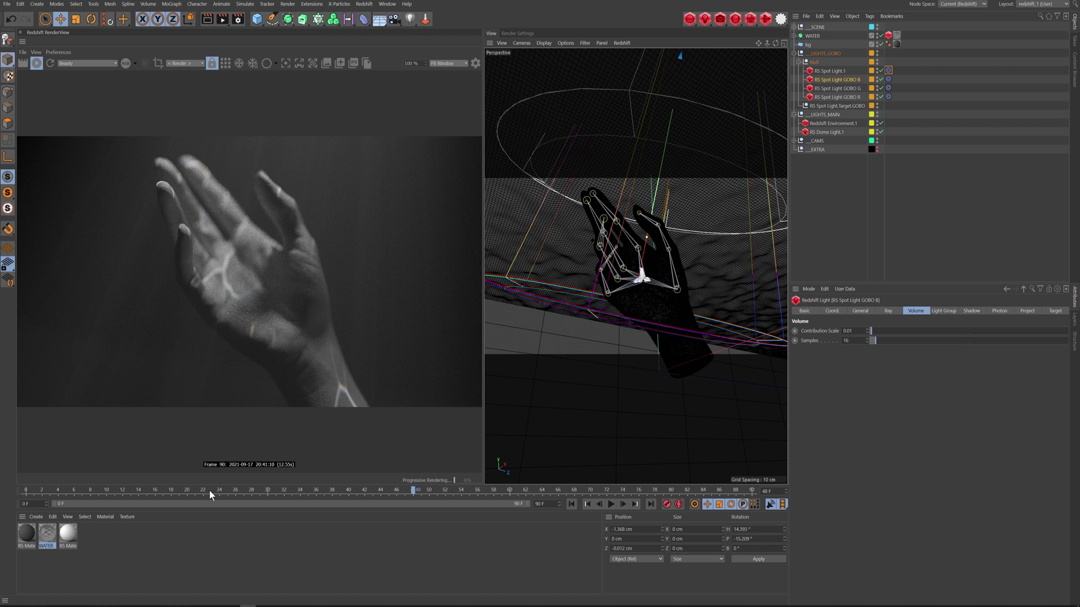
pyautogui.click(856, 331)
pyautogui.click(843, 89)
pyautogui.click(855, 331)
pyautogui.write('5')
pyautogui.press('Return')
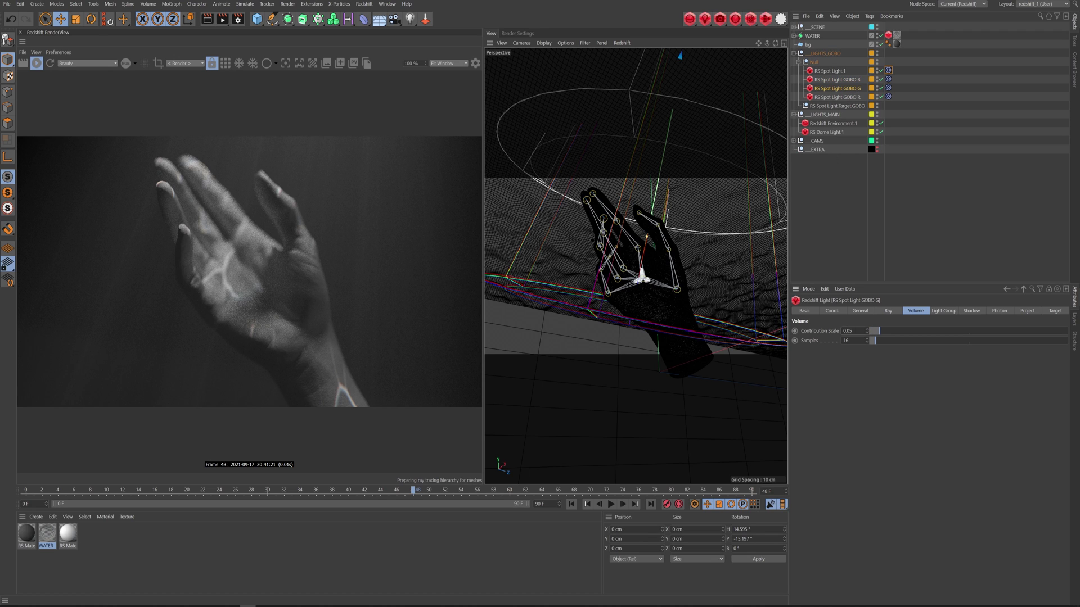
# Step: Set GOBO R's volume Contribution Scale to 0.05 as well
pyautogui.click(837, 97)
pyautogui.click(853, 331)
pyautogui.write('5')
pyautogui.press('Return')
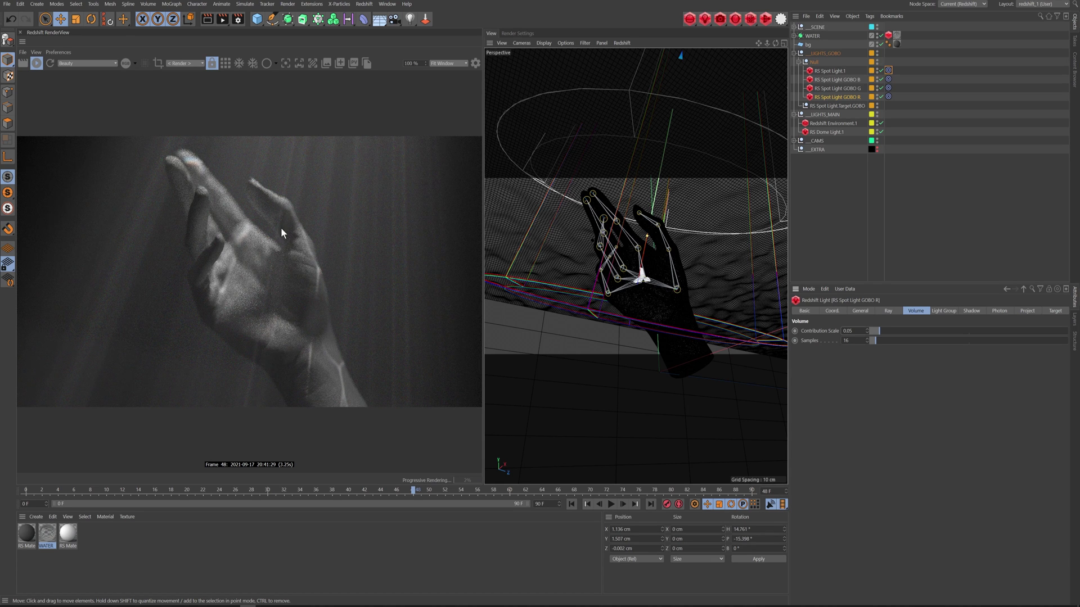
pyautogui.click(814, 62)
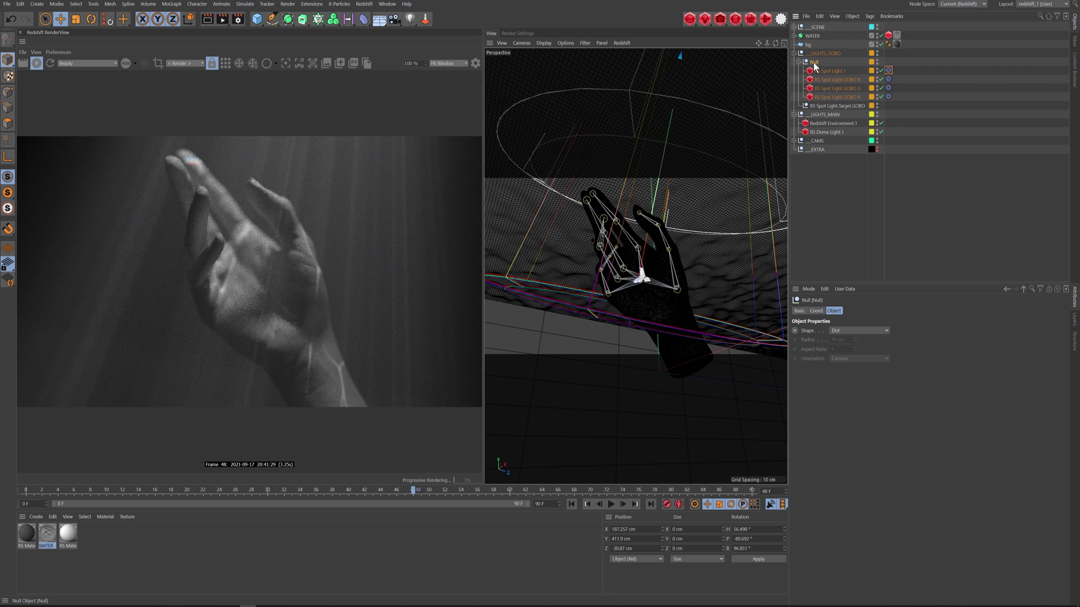
pyautogui.click(827, 106)
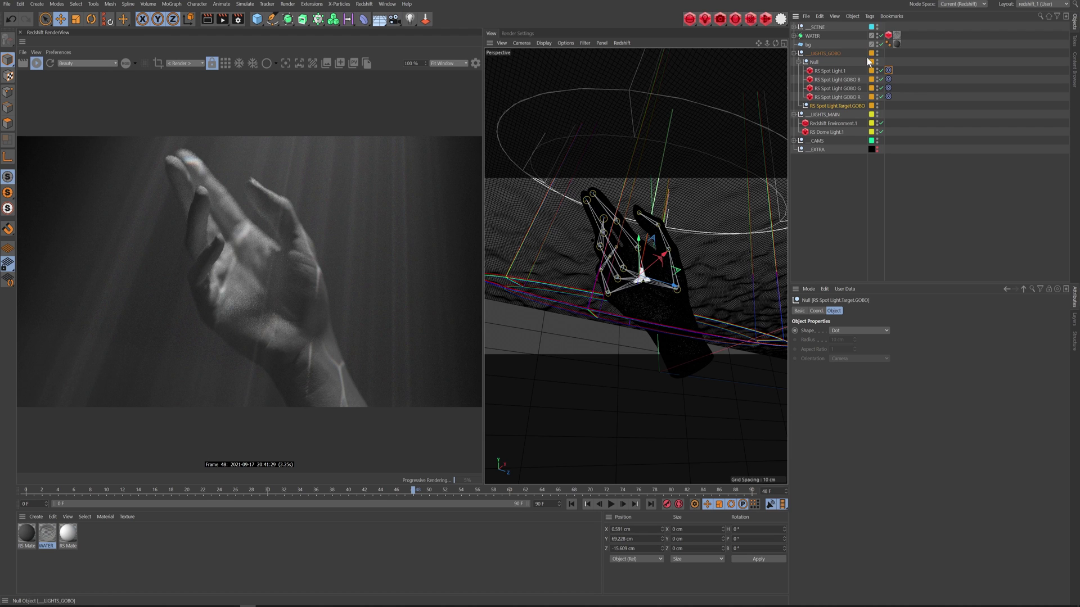
pyautogui.click(889, 80)
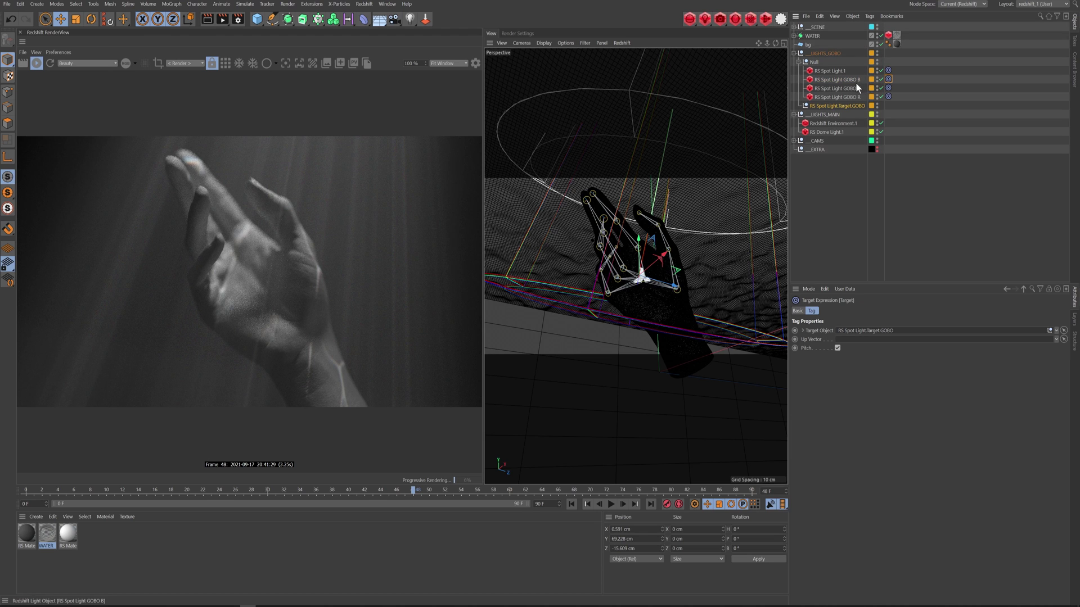
pyautogui.click(838, 71)
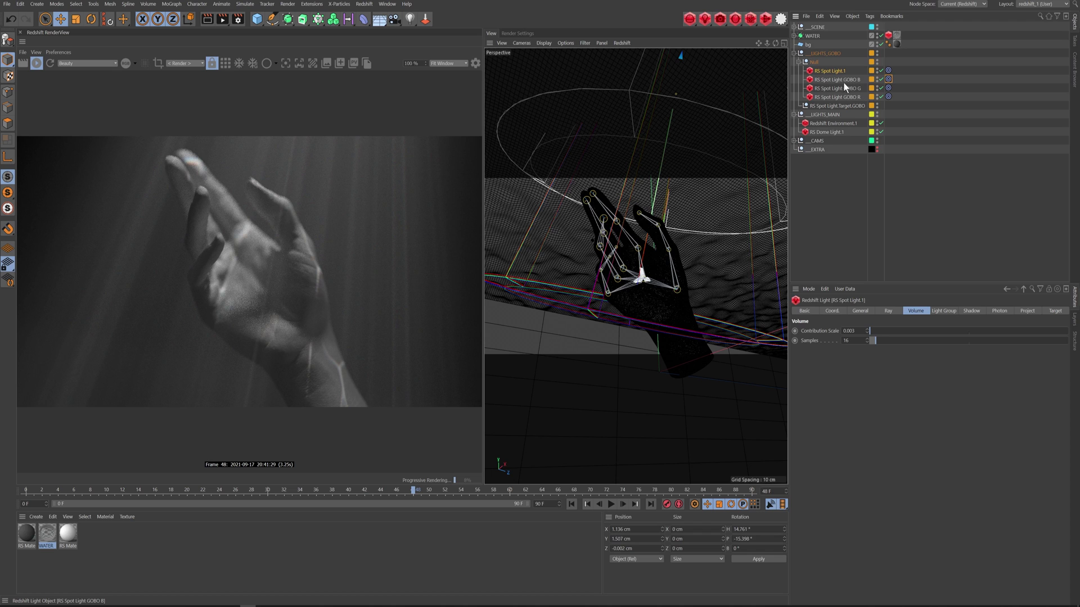
pyautogui.click(835, 89)
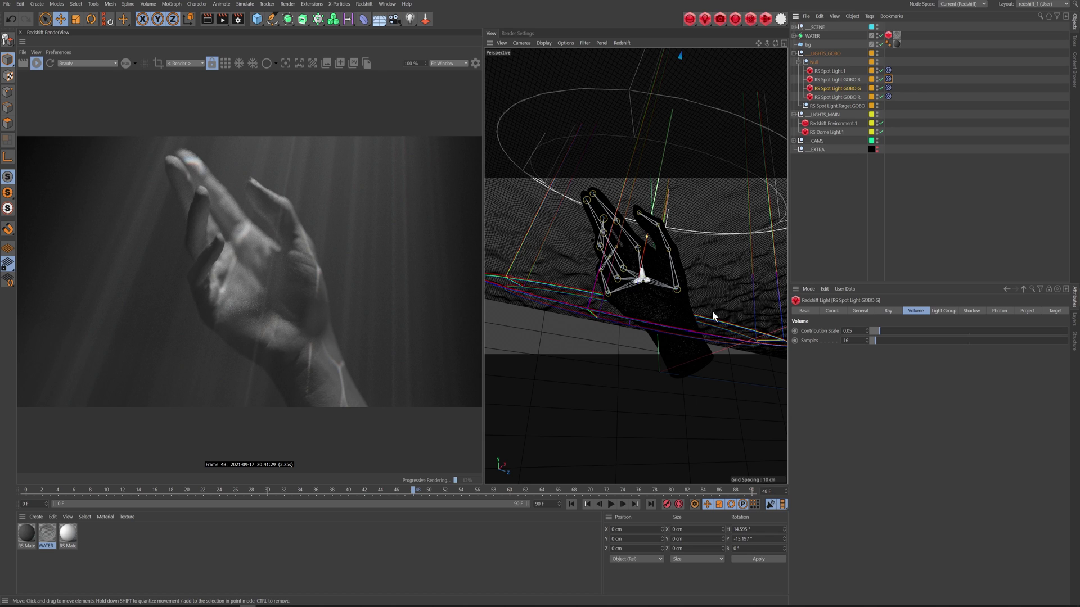
# Step: Open Redshift Render Settings > AOV and bring up the AOV Manager, moving it aside
pyautogui.click(517, 33)
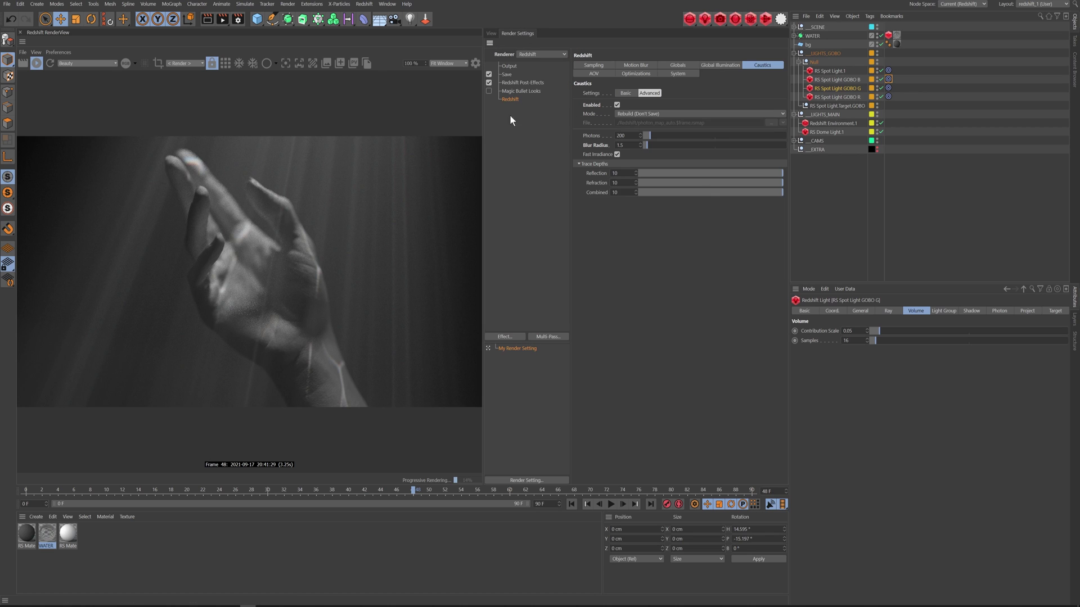
pyautogui.click(595, 74)
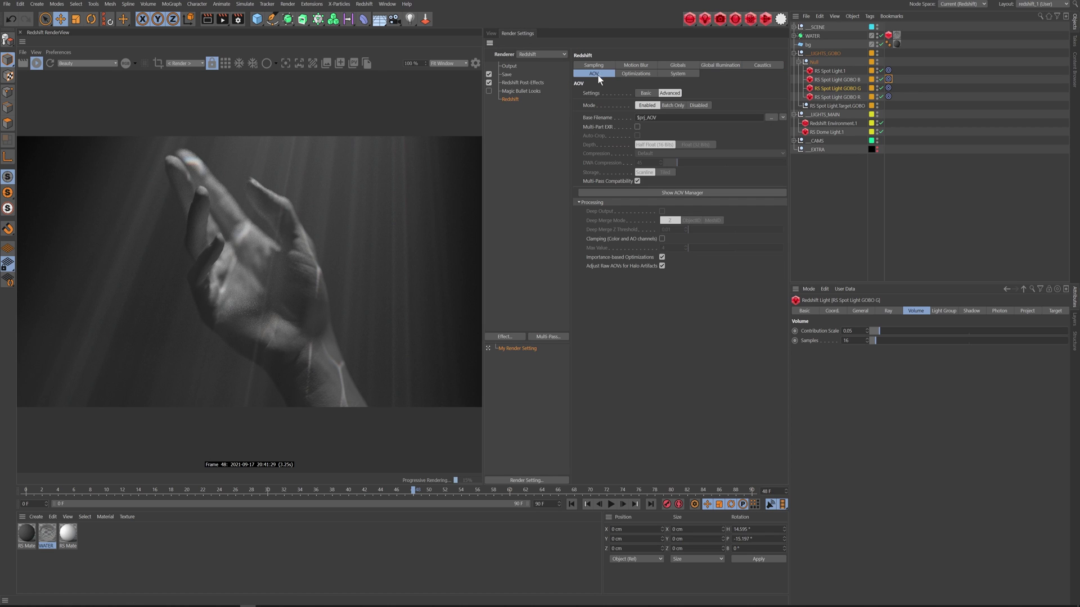
pyautogui.click(685, 193)
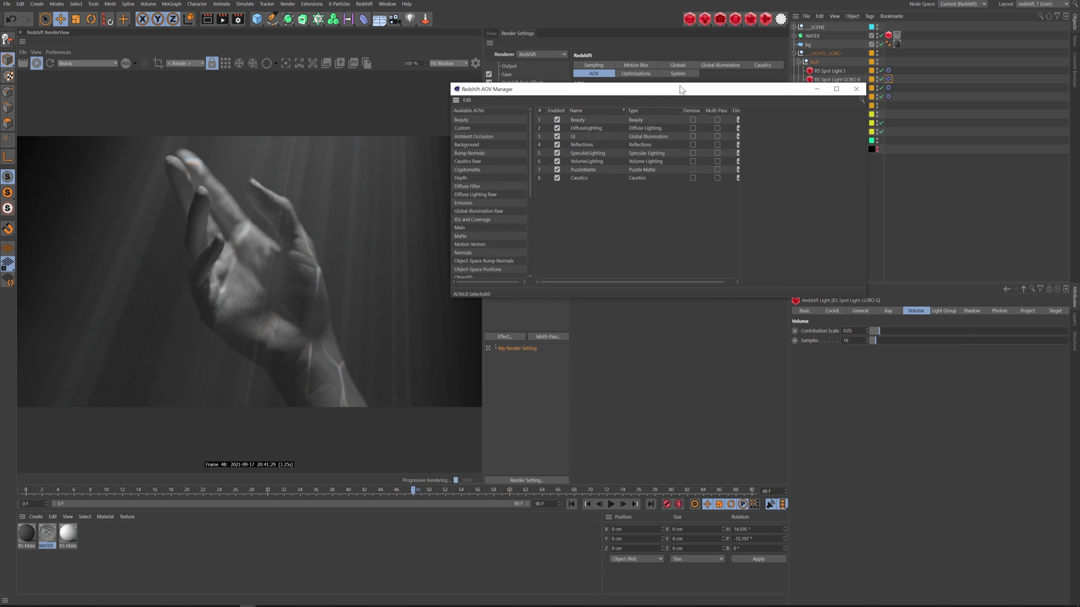
pyautogui.moveTo(684, 89); pyautogui.dragTo(458, 88)
# Step: Check the light groups of GOBO B (GOBO), GOBO R, RS Spot Light.1 and the dome light
pyautogui.click(833, 79)
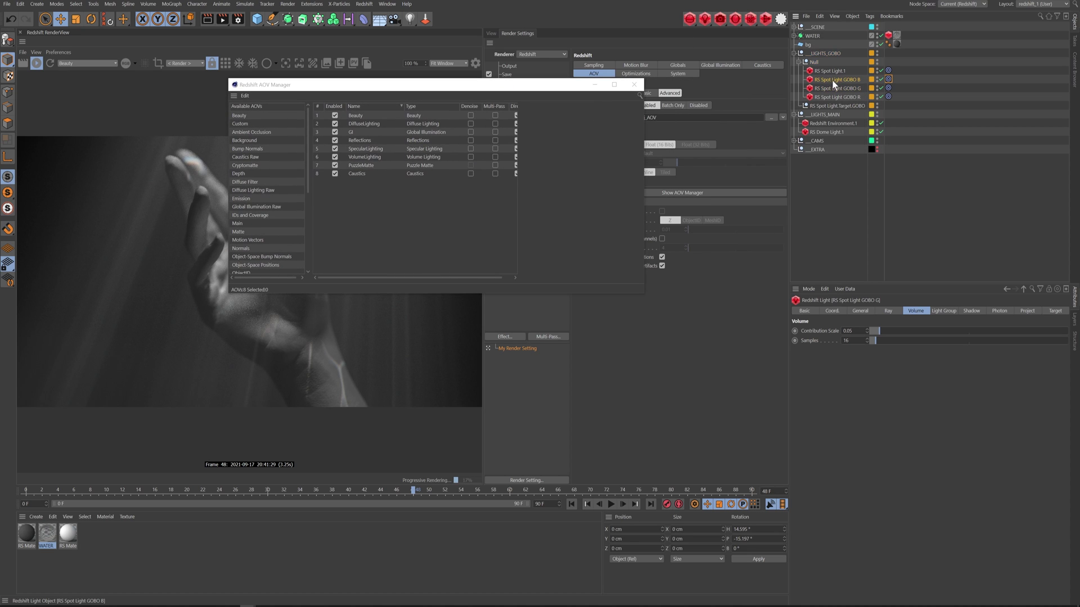
pyautogui.click(945, 311)
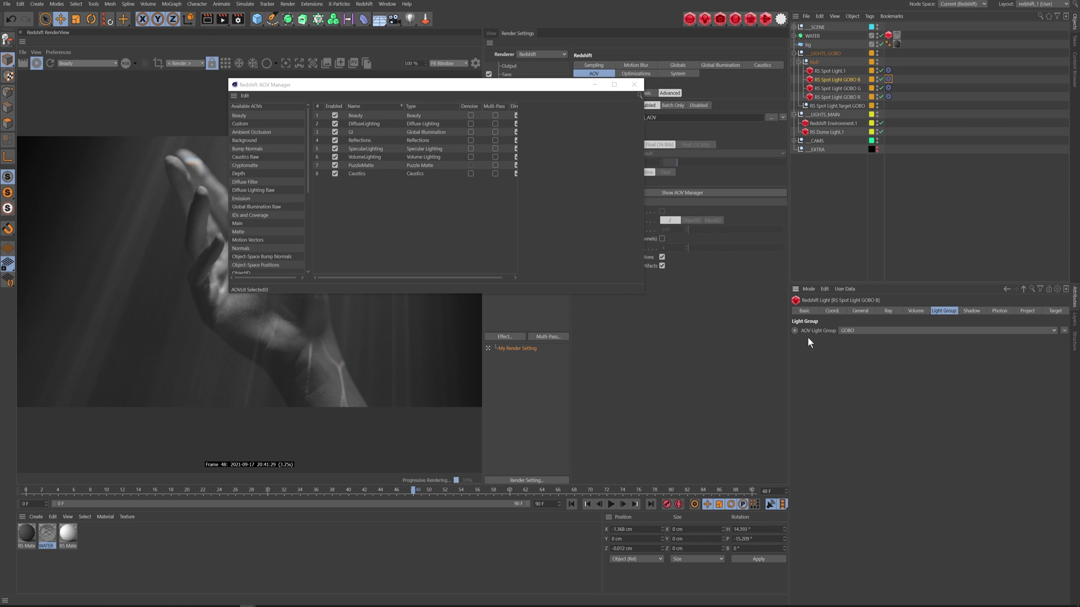
pyautogui.click(883, 332)
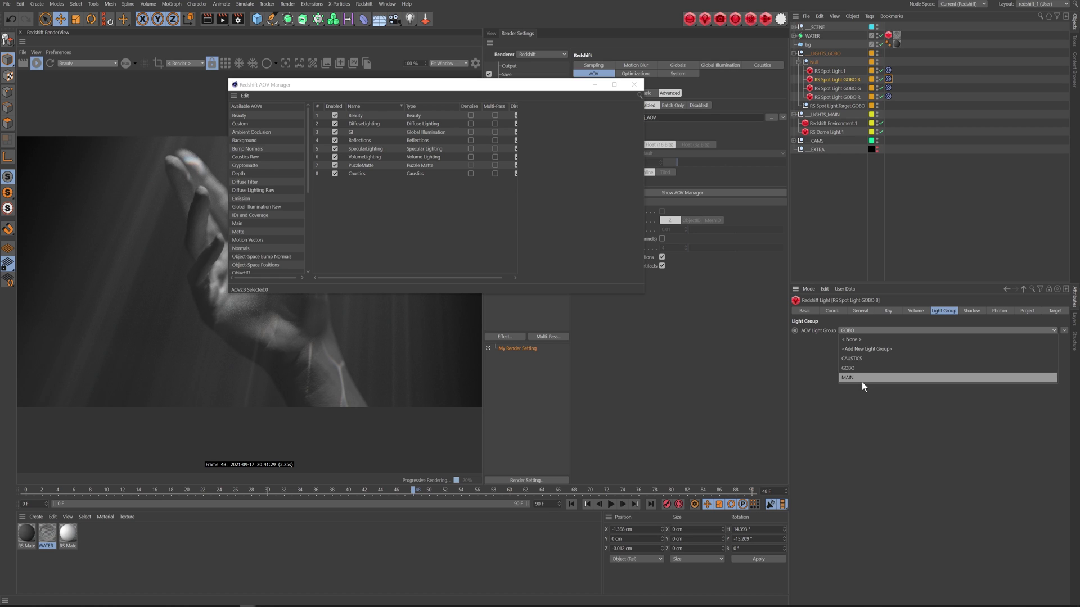
pyautogui.press('Escape')
pyautogui.click(846, 97)
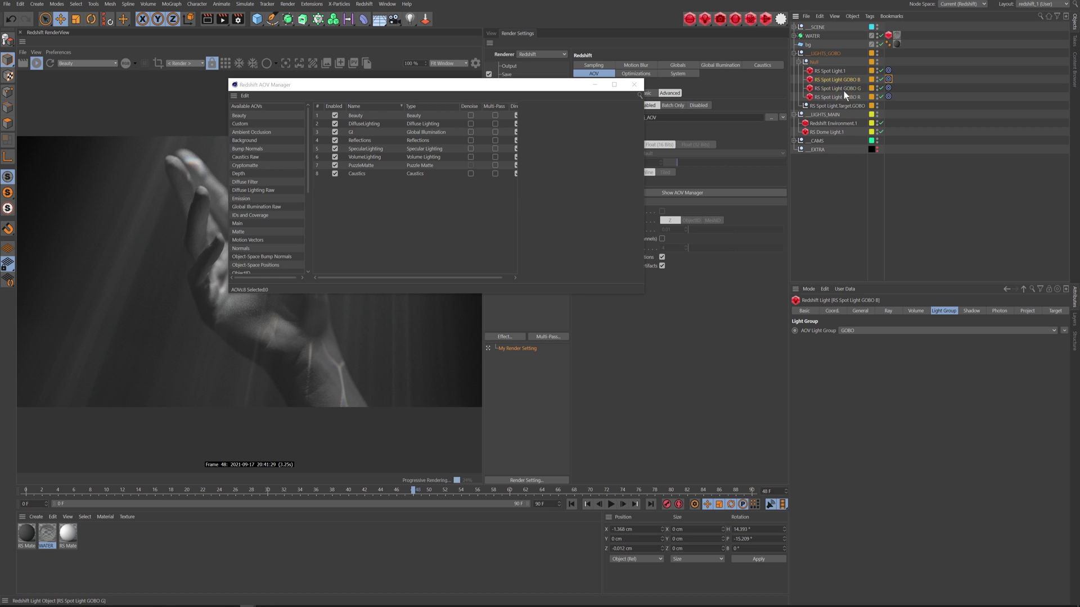
pyautogui.click(832, 69)
pyautogui.click(829, 115)
pyautogui.click(828, 124)
pyautogui.click(826, 132)
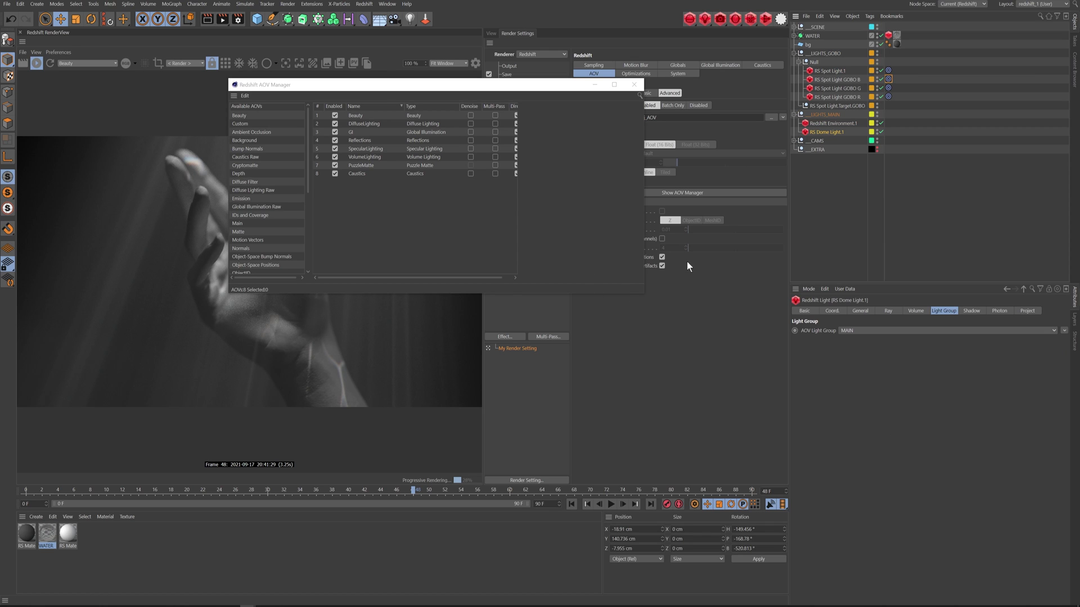
# Step: Inspect the Beauty AOV's light groups in the enlarged AOV Manager, then close it
pyautogui.click(509, 278)
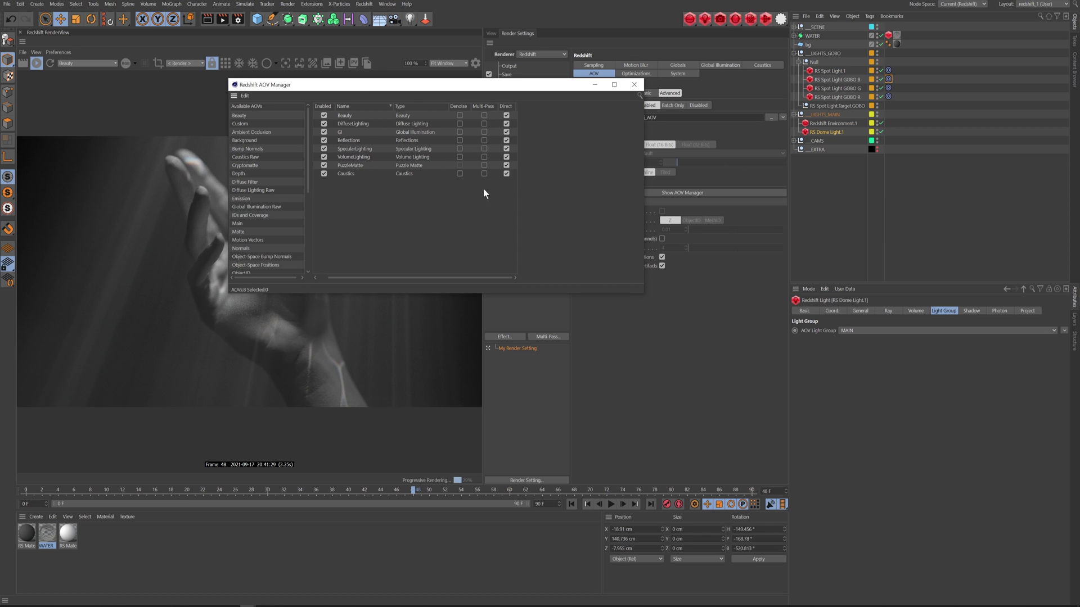
pyautogui.click(345, 116)
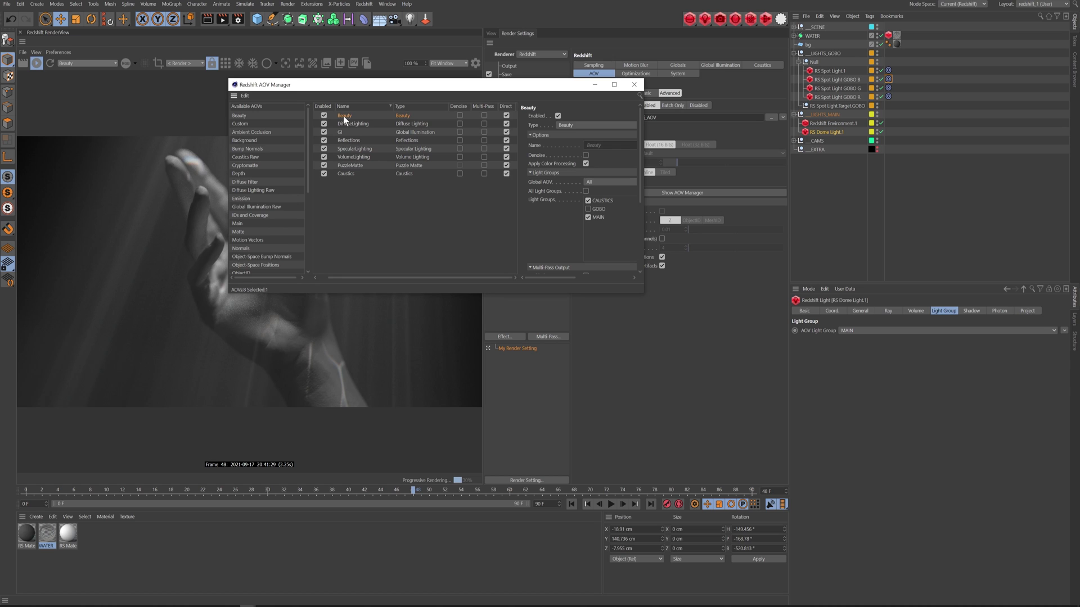
pyautogui.moveTo(644, 295); pyautogui.dragTo(815, 385)
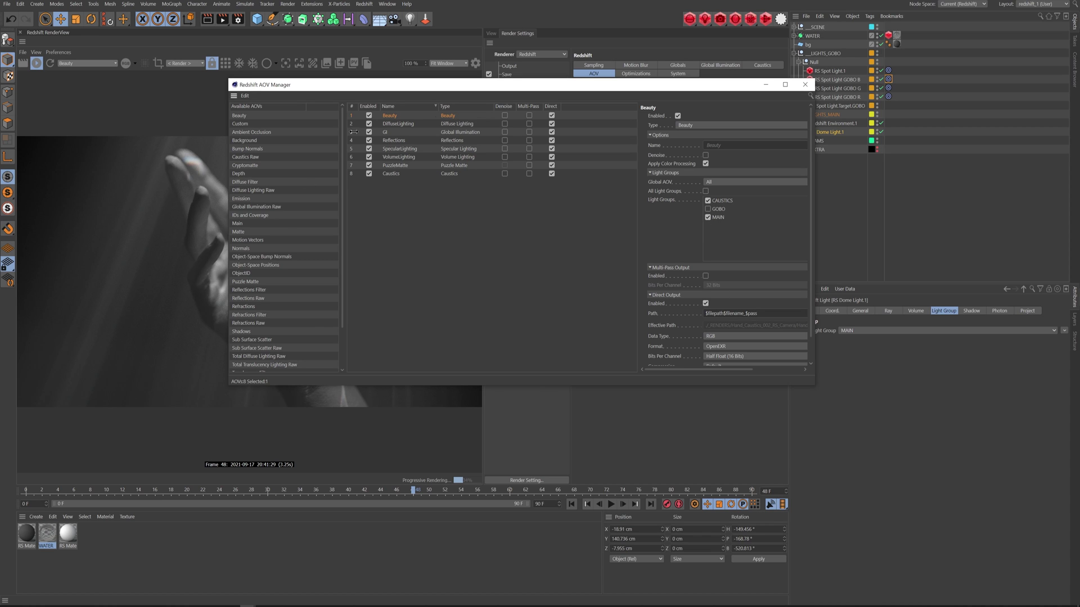
pyautogui.moveTo(542, 85); pyautogui.dragTo(665, 78)
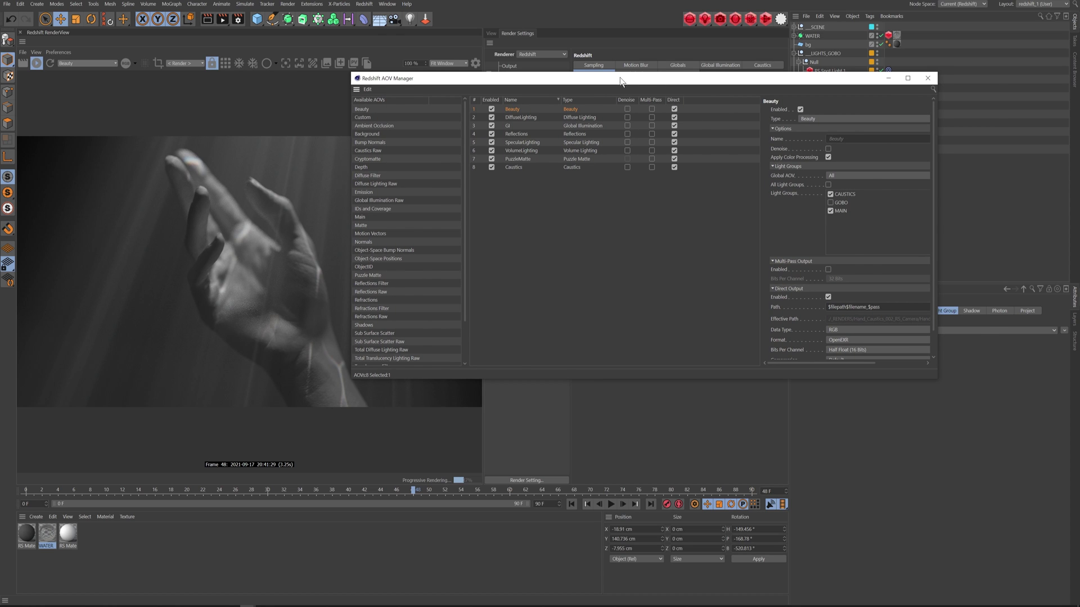
pyautogui.moveTo(618, 79); pyautogui.dragTo(668, 77)
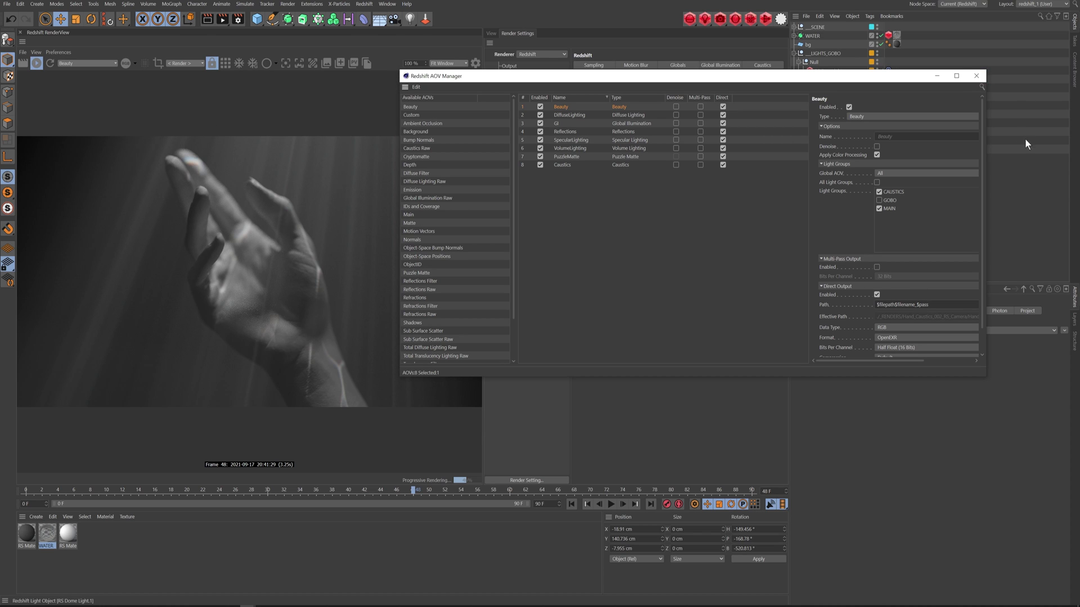
pyautogui.click(977, 75)
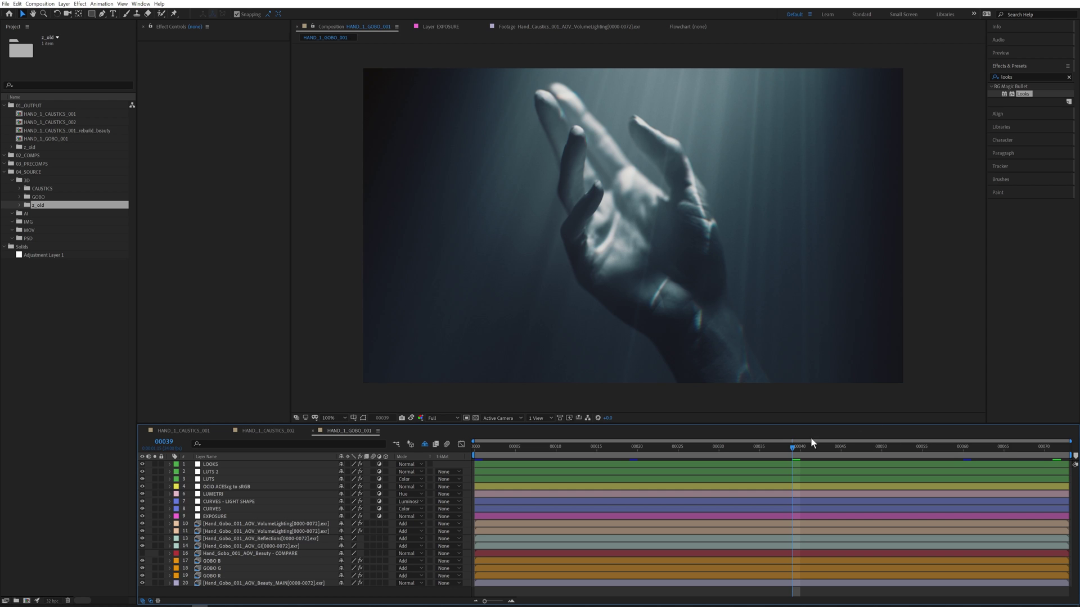
# Step: At frame 71, solo Beauty MAIN, toggle its effects off and on, and solo EXPOSURE with OCIO
pyautogui.click(1053, 449)
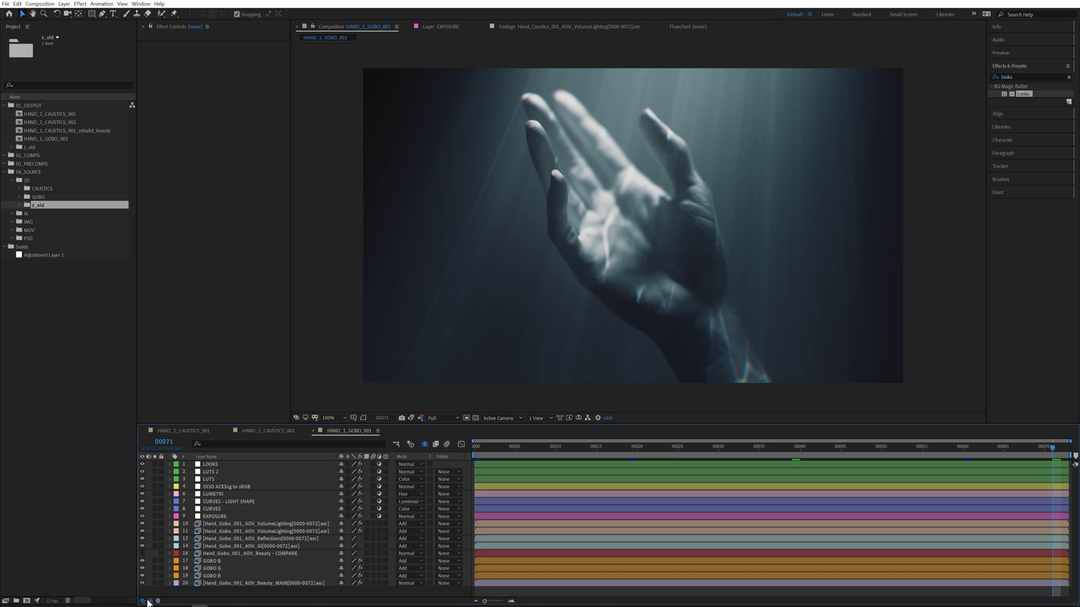
pyautogui.click(154, 584)
pyautogui.click(258, 584)
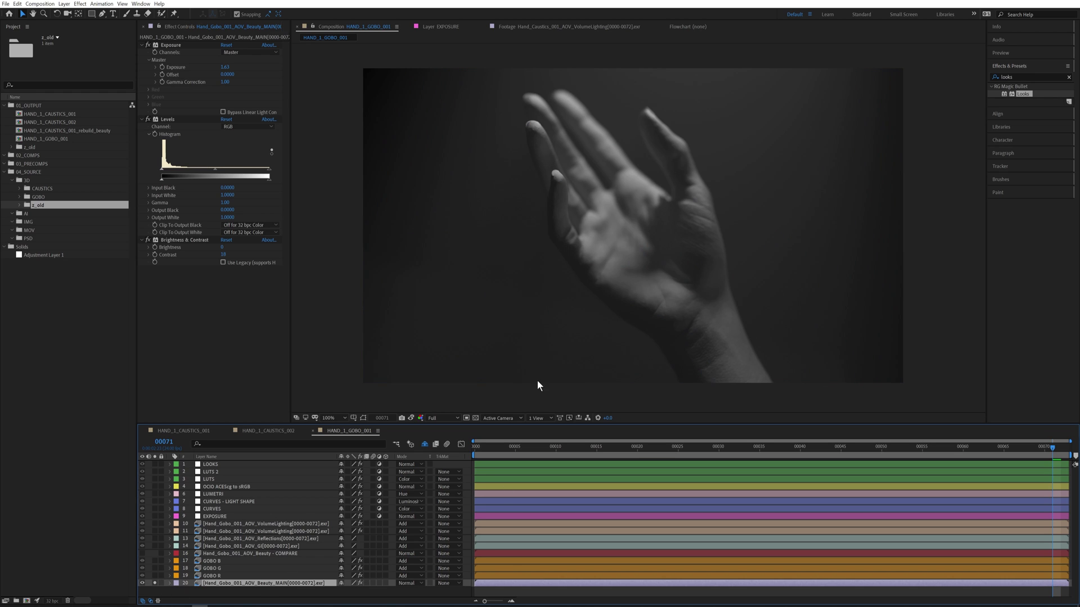
pyautogui.click(360, 584)
pyautogui.click(360, 584)
pyautogui.click(218, 487)
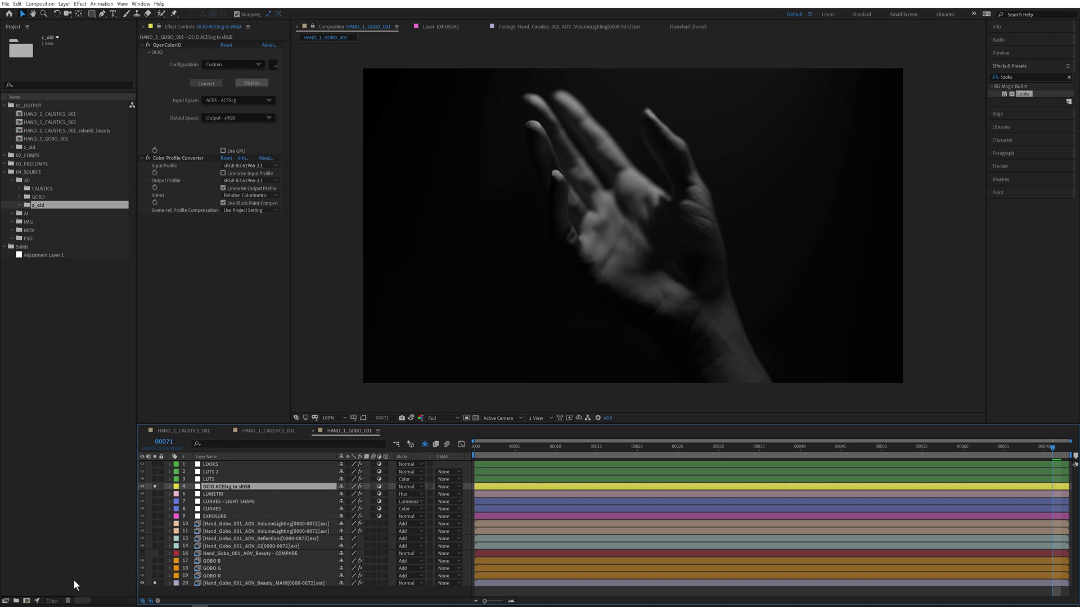
pyautogui.click(156, 516)
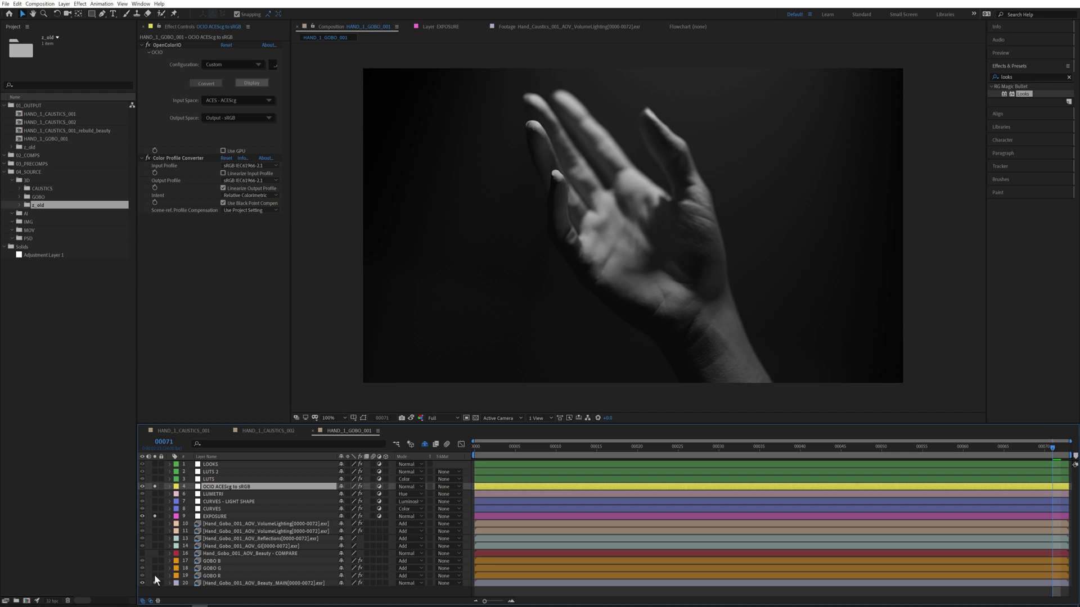
# Step: Select the GOBO R, G and B layers and inspect the GI, Reflections and VolumeLighting settings
pyautogui.click(214, 567)
pyautogui.click(219, 575)
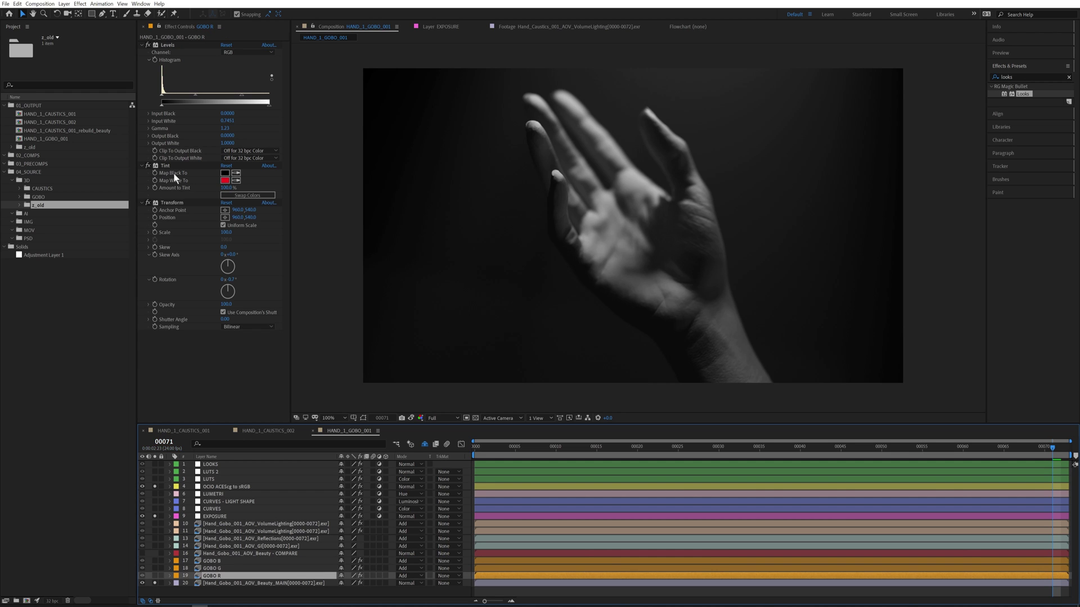
pyautogui.moveTo(156, 568); pyautogui.dragTo(155, 576)
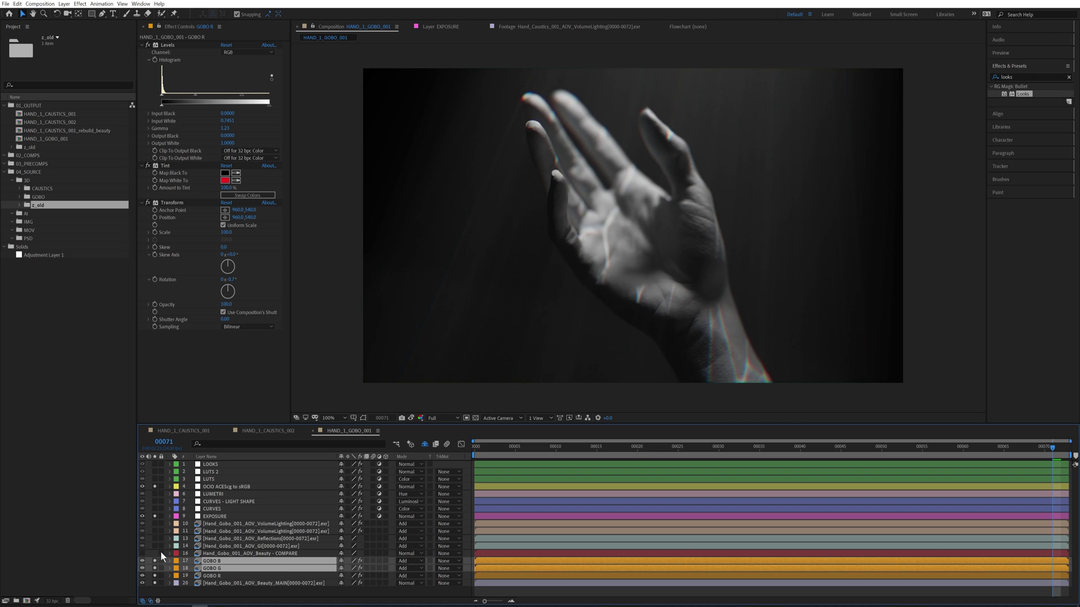
pyautogui.click(230, 545)
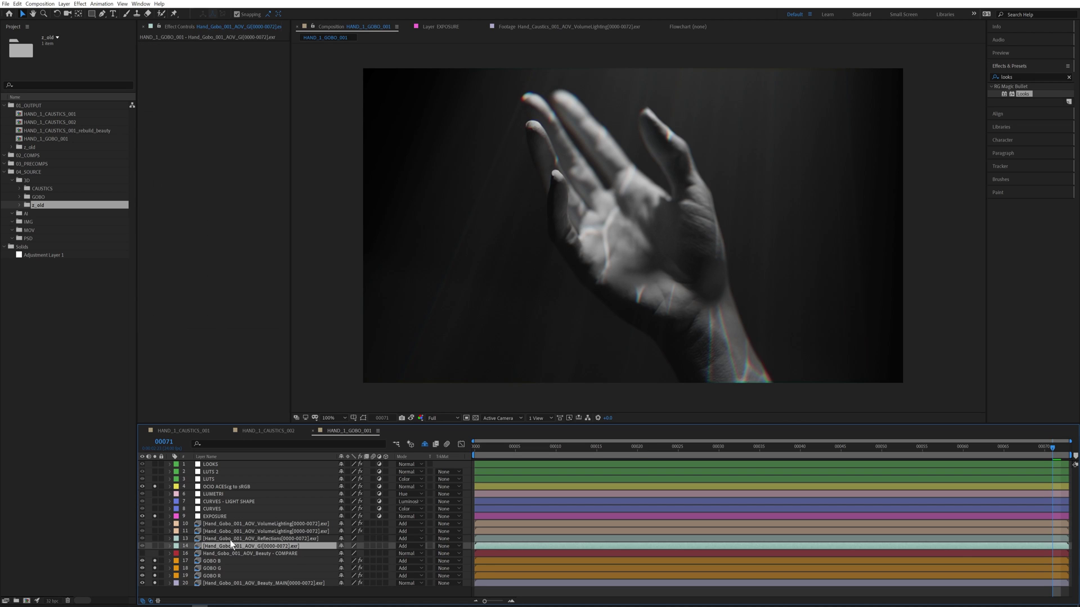
pyautogui.click(214, 538)
pyautogui.click(227, 530)
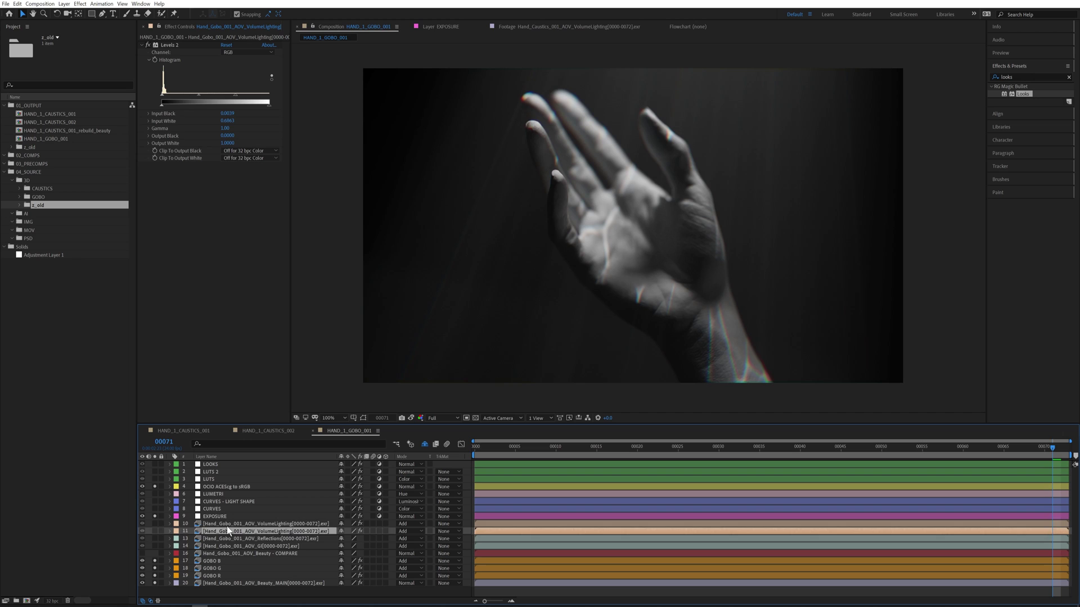
pyautogui.click(227, 524)
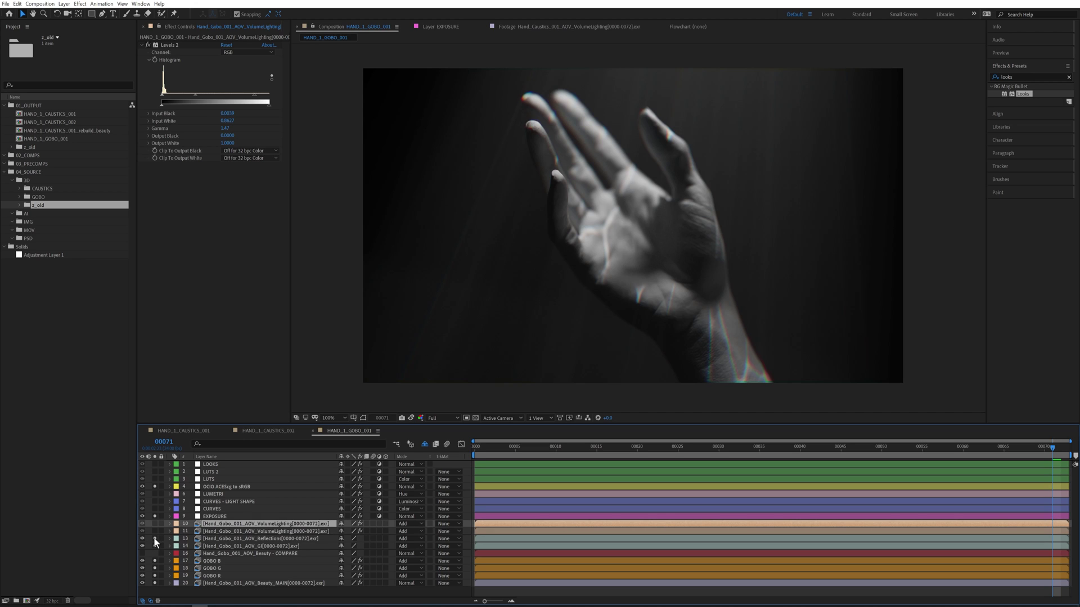
# Step: Solo Reflections, both VolumeLighting passes and both CURVES layers, then view the LUMETRI grade
pyautogui.click(155, 539)
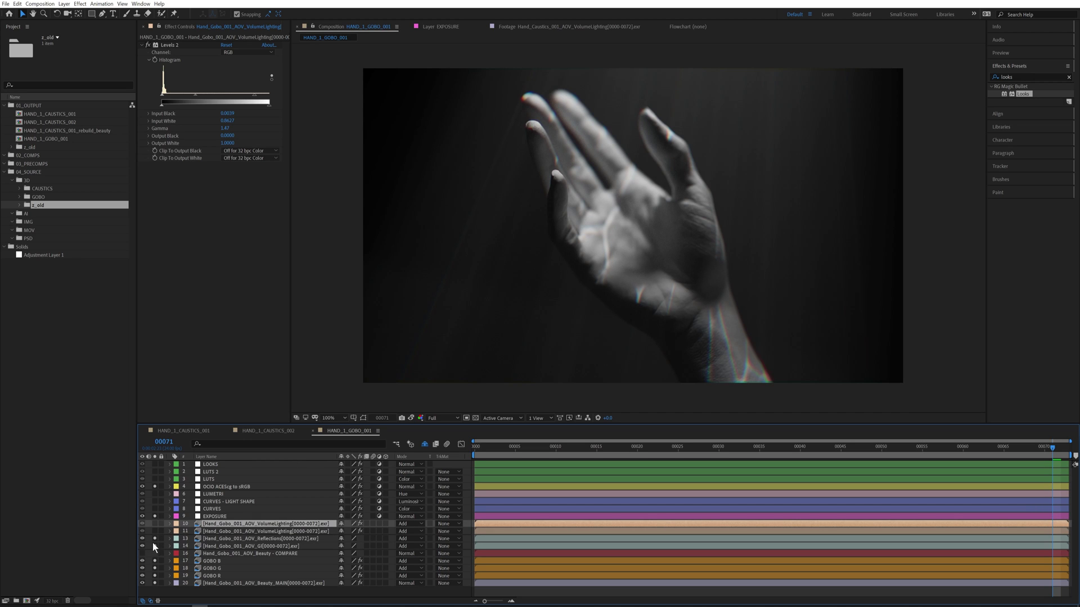
pyautogui.moveTo(152, 530); pyautogui.dragTo(154, 524)
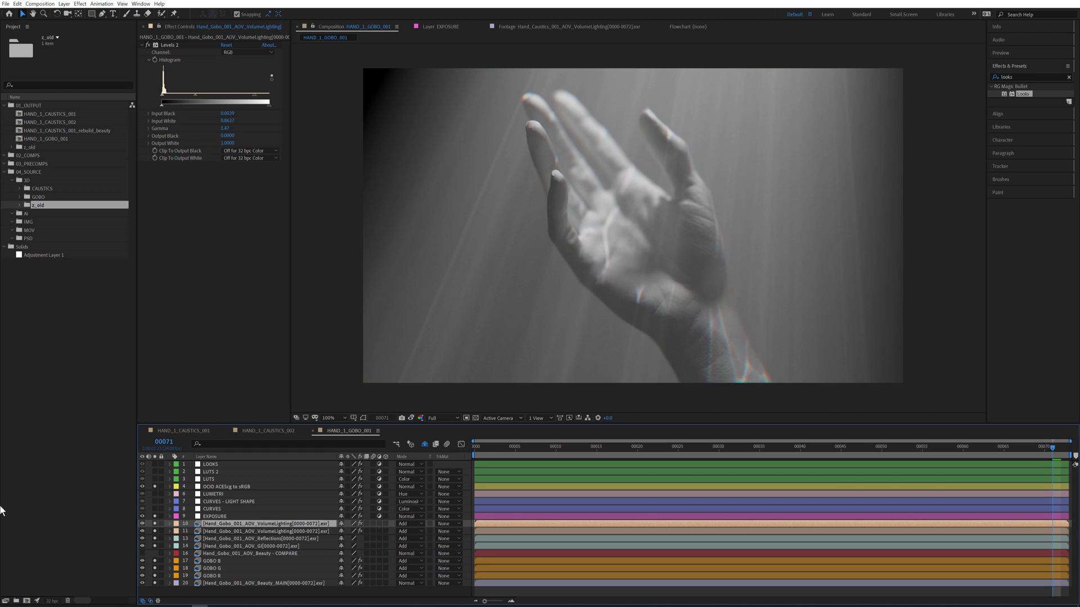
pyautogui.moveTo(153, 508); pyautogui.dragTo(154, 502)
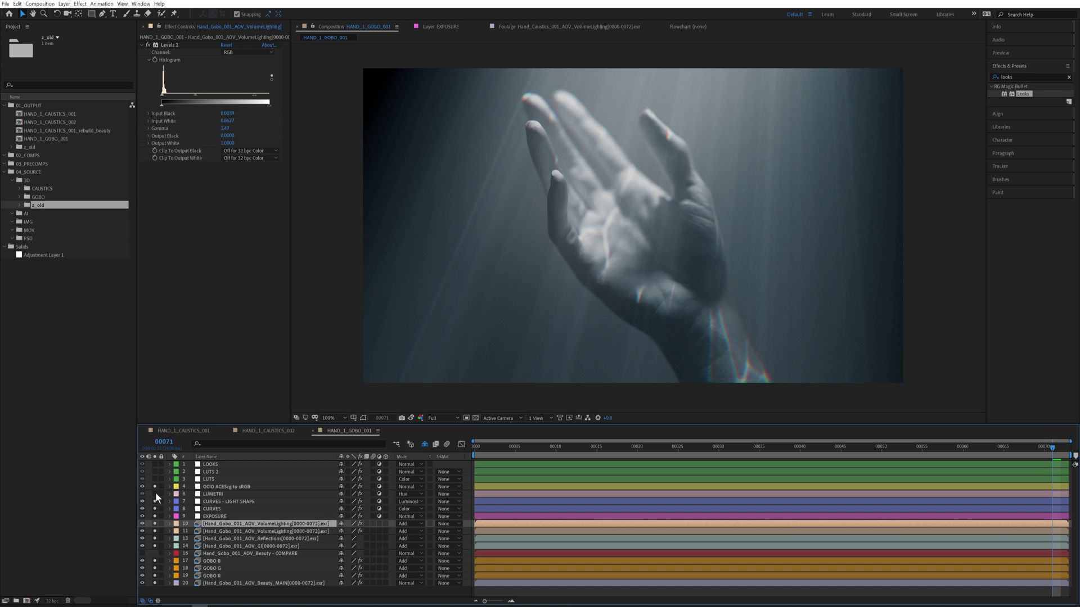
pyautogui.click(214, 494)
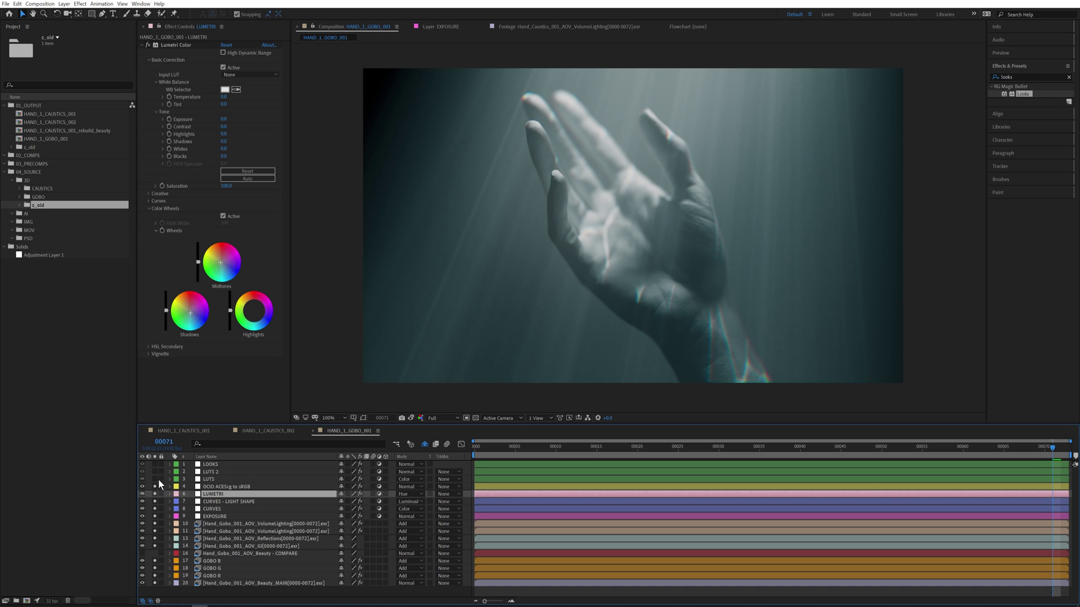
# Step: Solo LUTS and LUTS 2, then inspect the LOOKS, VolumeLighting levels and beauty pass effects
pyautogui.moveTo(156, 478); pyautogui.dragTo(155, 471)
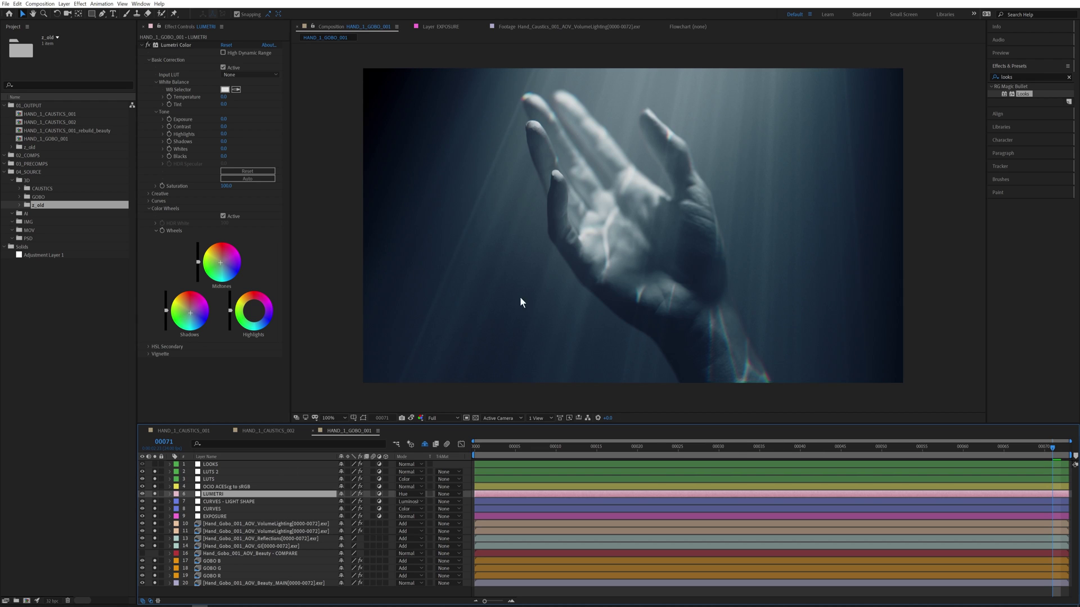
pyautogui.click(214, 466)
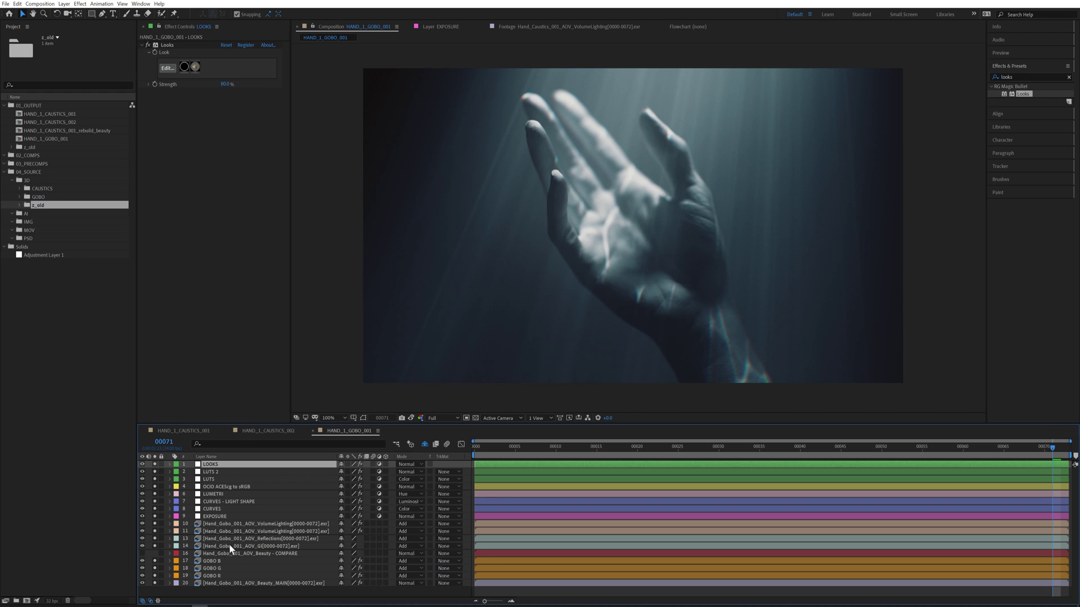
pyautogui.click(245, 523)
pyautogui.keyDown('shift'); pyautogui.click(249, 531); pyautogui.keyUp('shift')
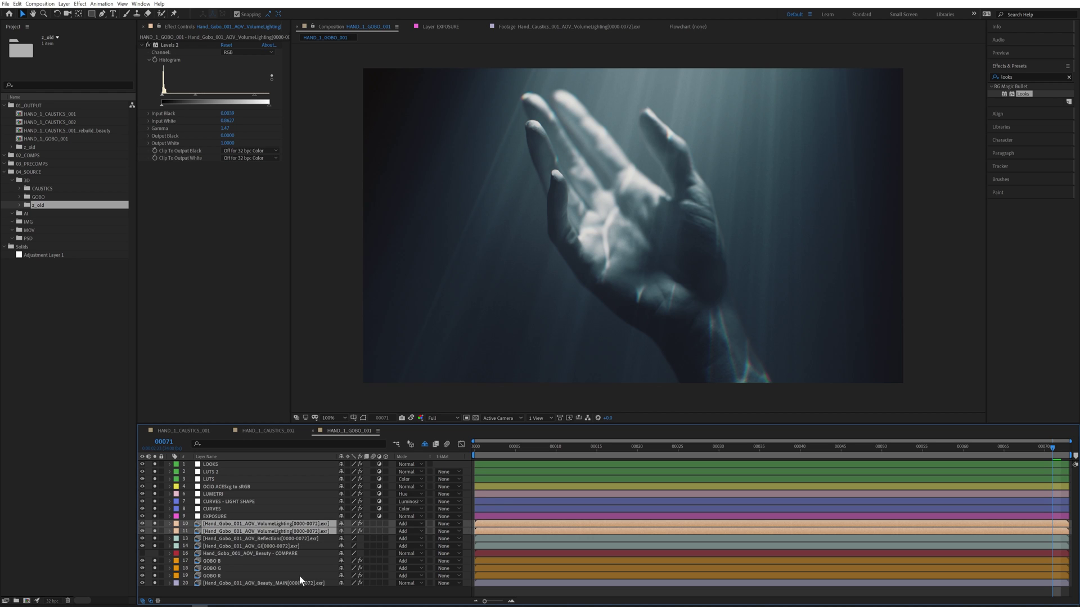
pyautogui.click(238, 583)
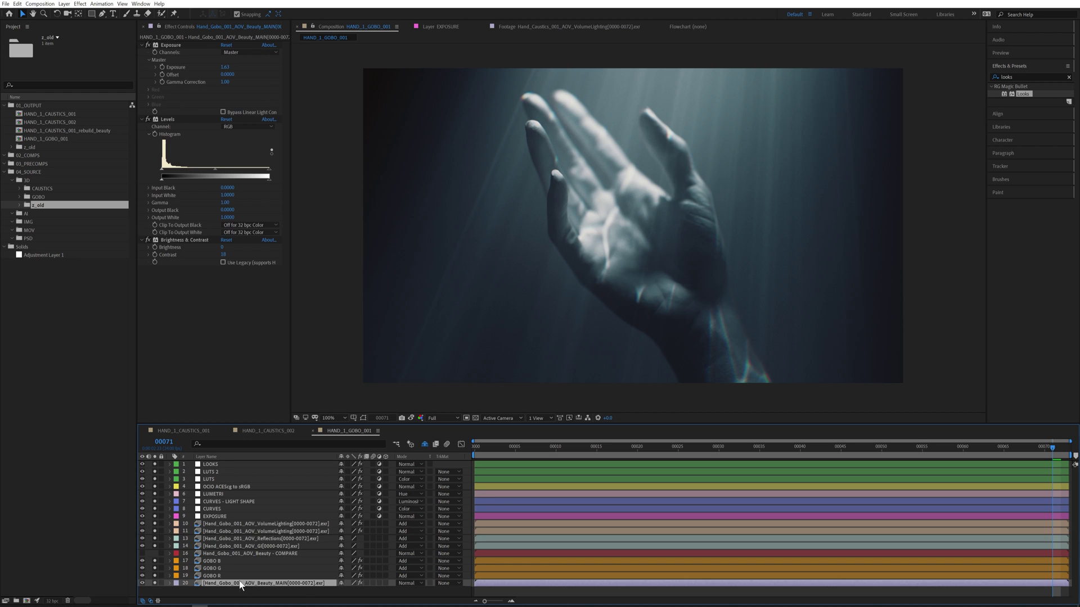
# Step: Reveal the VolumeLighting layers' opacity to show the wiggle(3.5,35) expression, then collapse it
pyautogui.click(271, 531)
pyautogui.keyDown('shift'); pyautogui.click(272, 524); pyautogui.keyUp('shift')
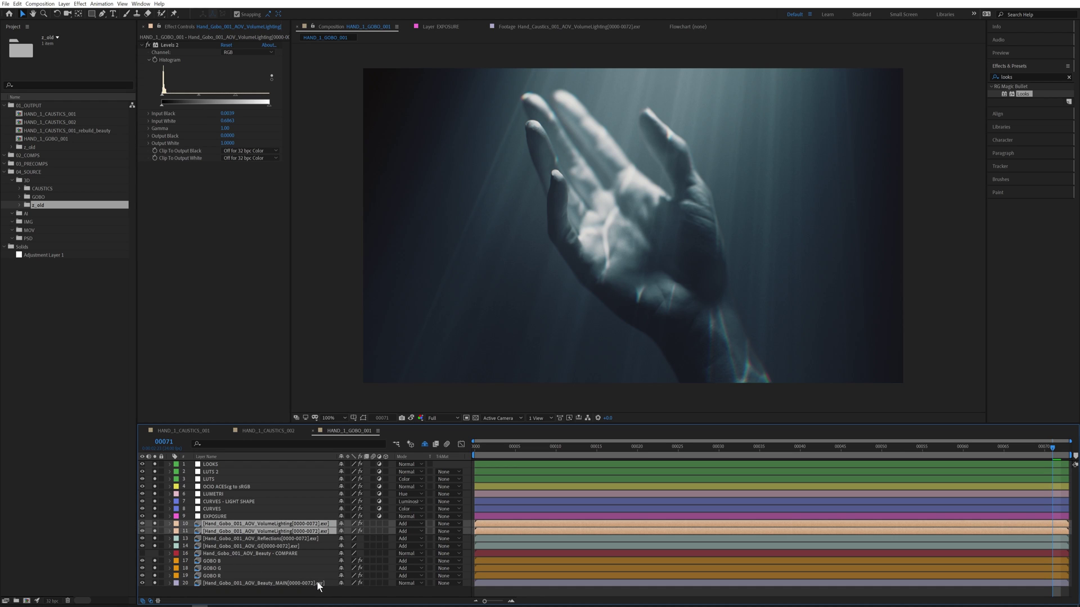
pyautogui.press('t')
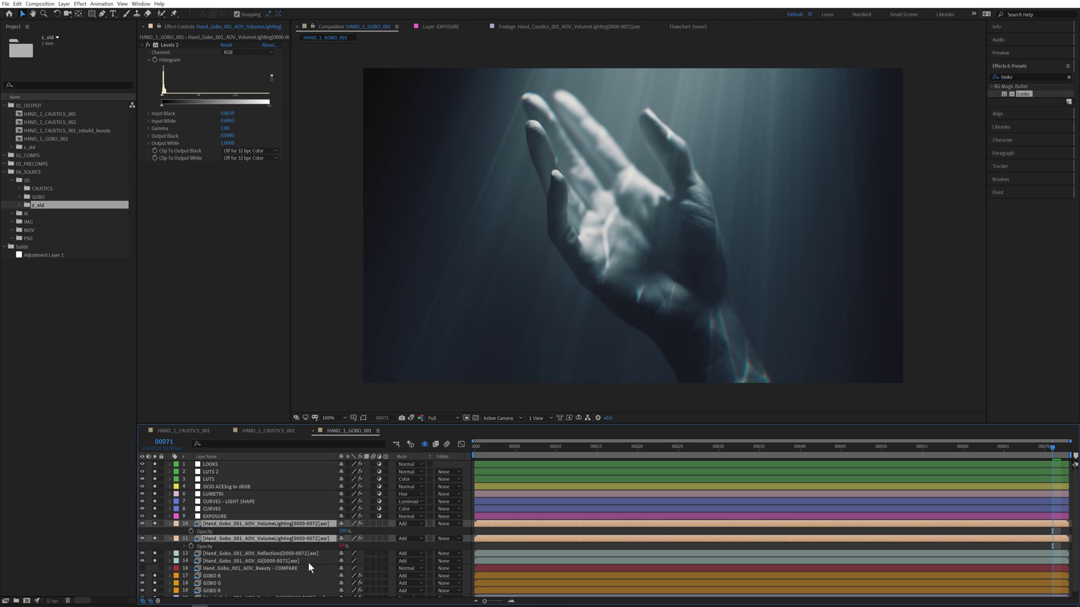
pyautogui.click(185, 547)
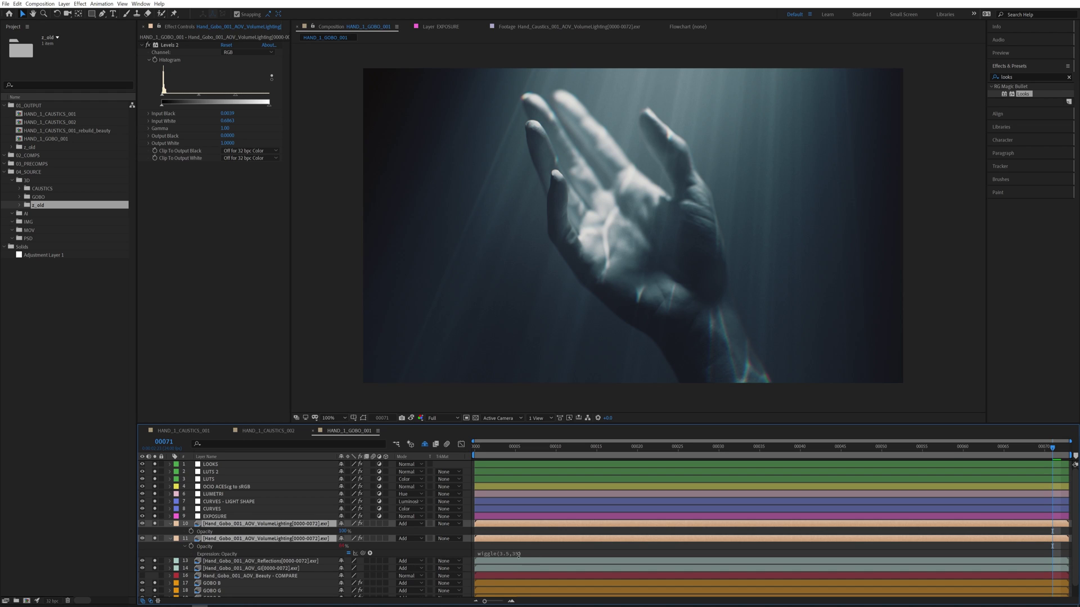
pyautogui.click(170, 539)
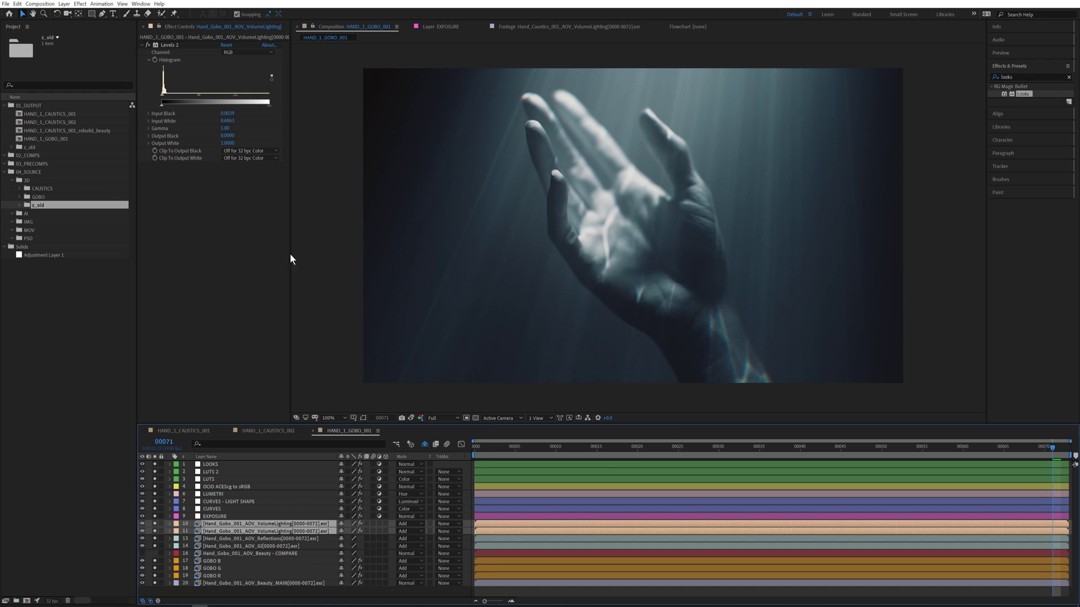
pyautogui.click(211, 561)
pyautogui.keyDown('shift'); pyautogui.click(213, 576); pyautogui.keyUp('shift')
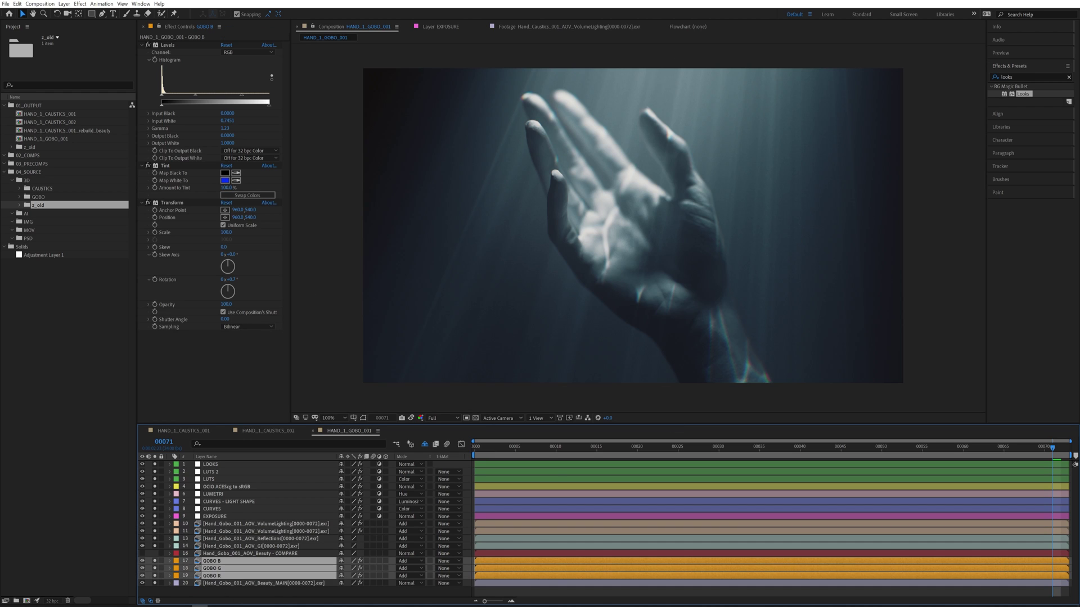
pyautogui.press('t')
pyautogui.scroll(-2, 349, 529)
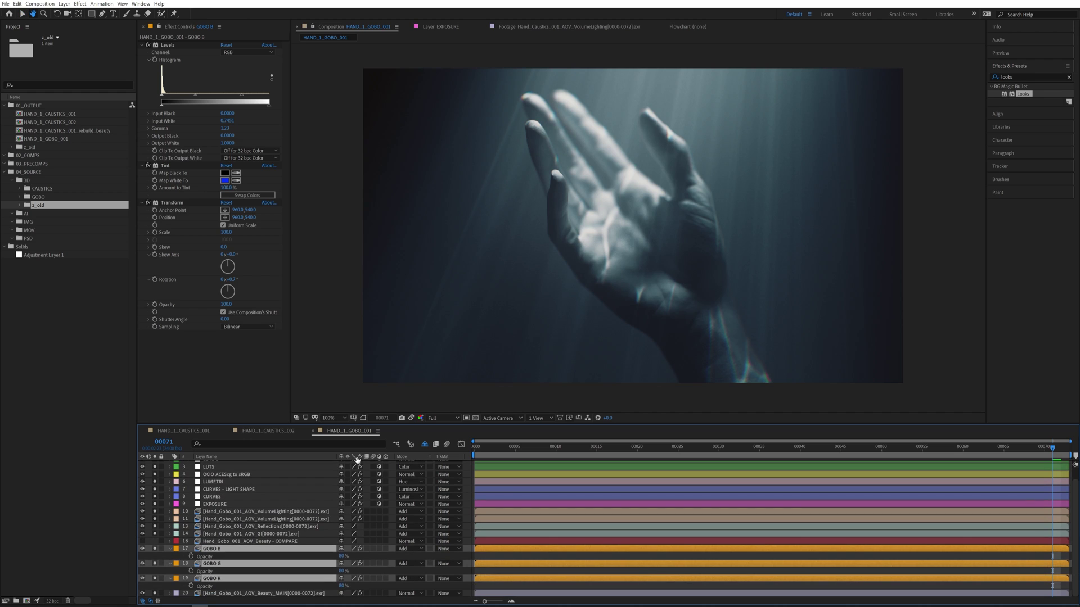
pyautogui.click(342, 556)
pyautogui.write('20')
pyautogui.press('Return')
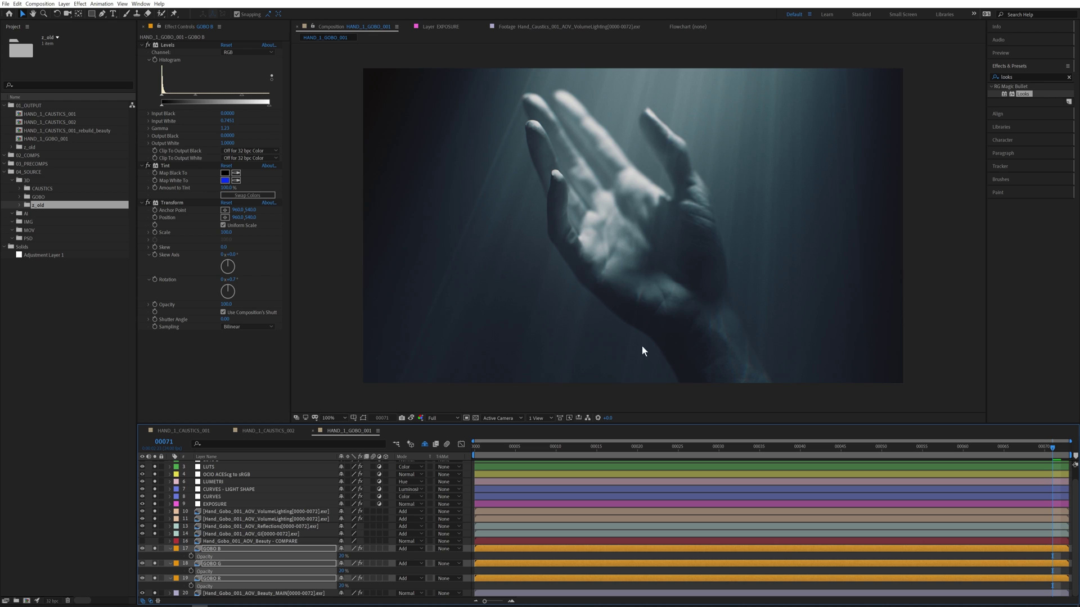
pyautogui.click(342, 556)
pyautogui.write('80')
pyautogui.press('Return')
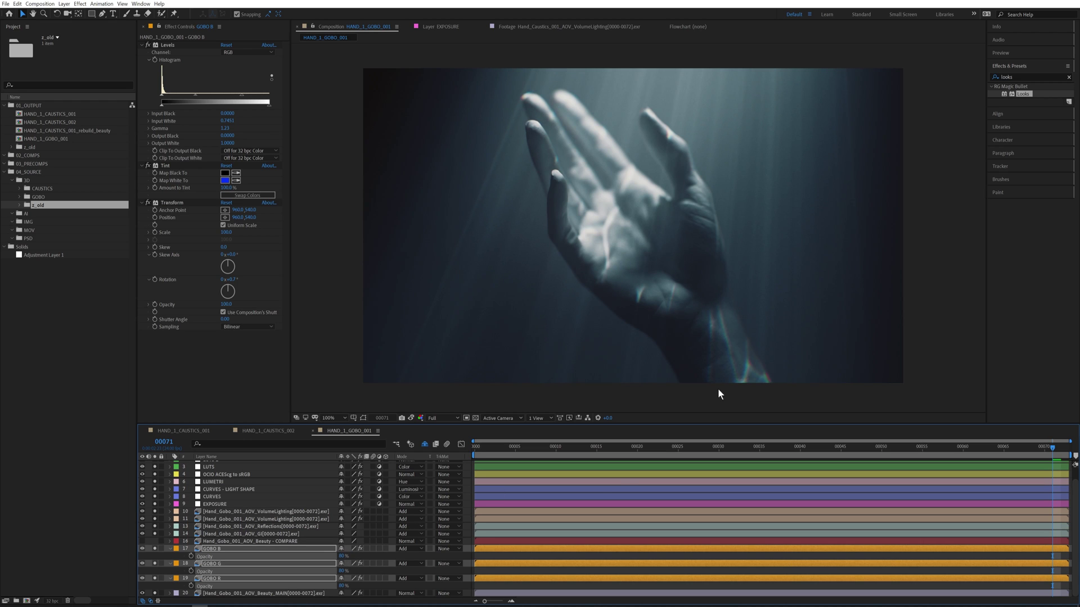
pyautogui.click(170, 548)
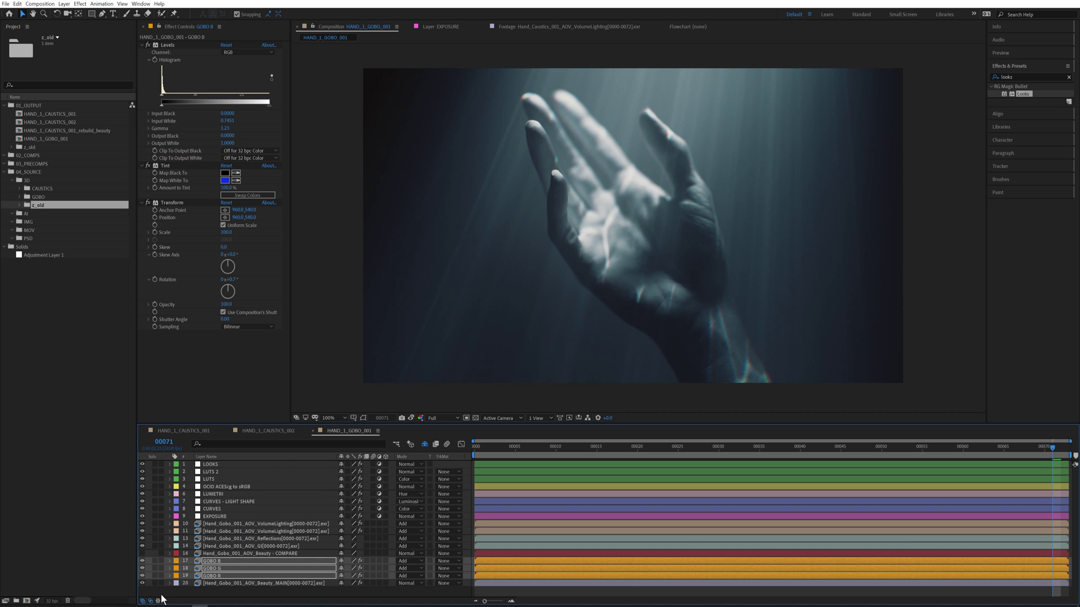
# Step: Solo the main beauty and gobo layers, then solo Beauty COMPARE and turn its mask off
pyautogui.click(279, 585)
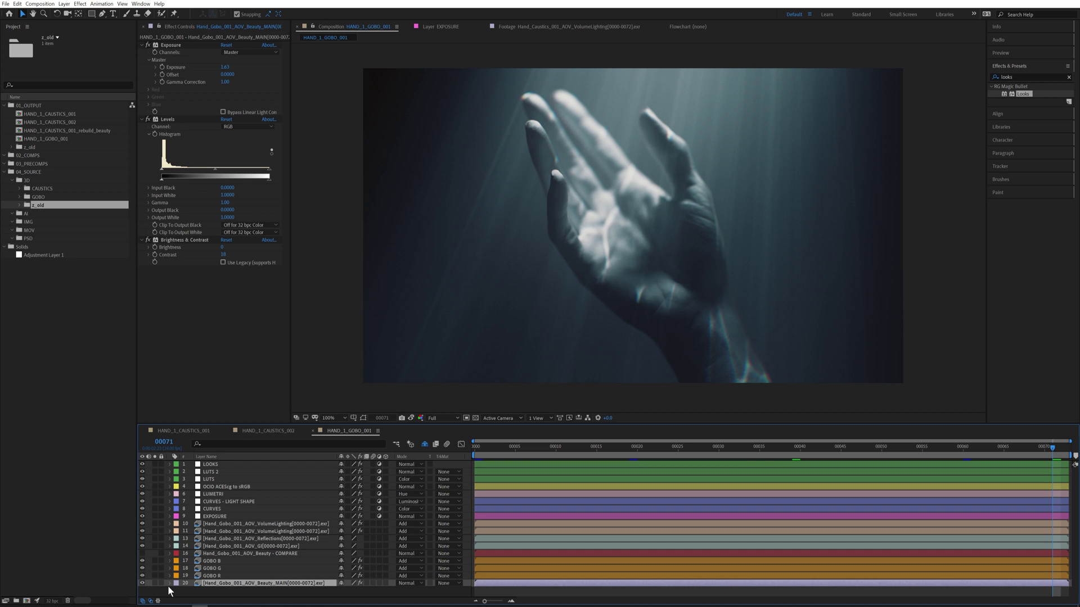
pyautogui.click(154, 583)
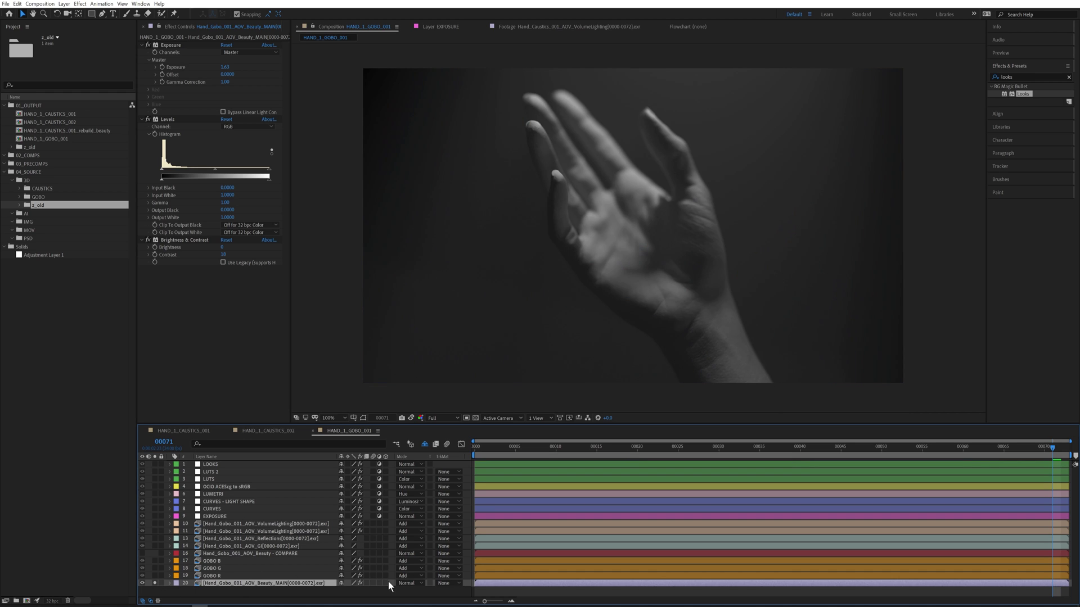
pyautogui.moveTo(155, 576); pyautogui.dragTo(160, 566)
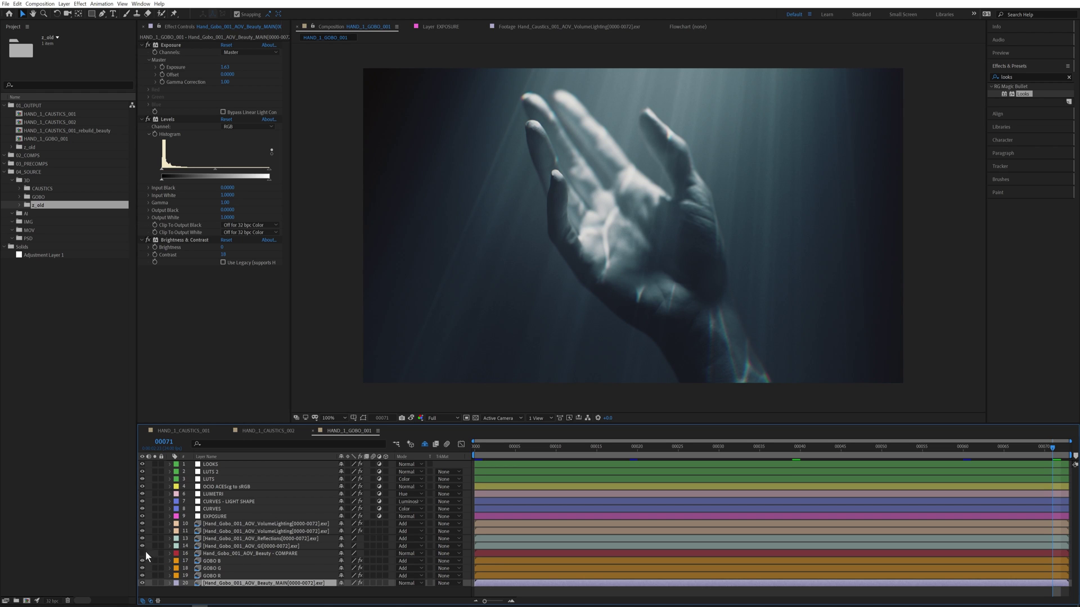
pyautogui.click(155, 553)
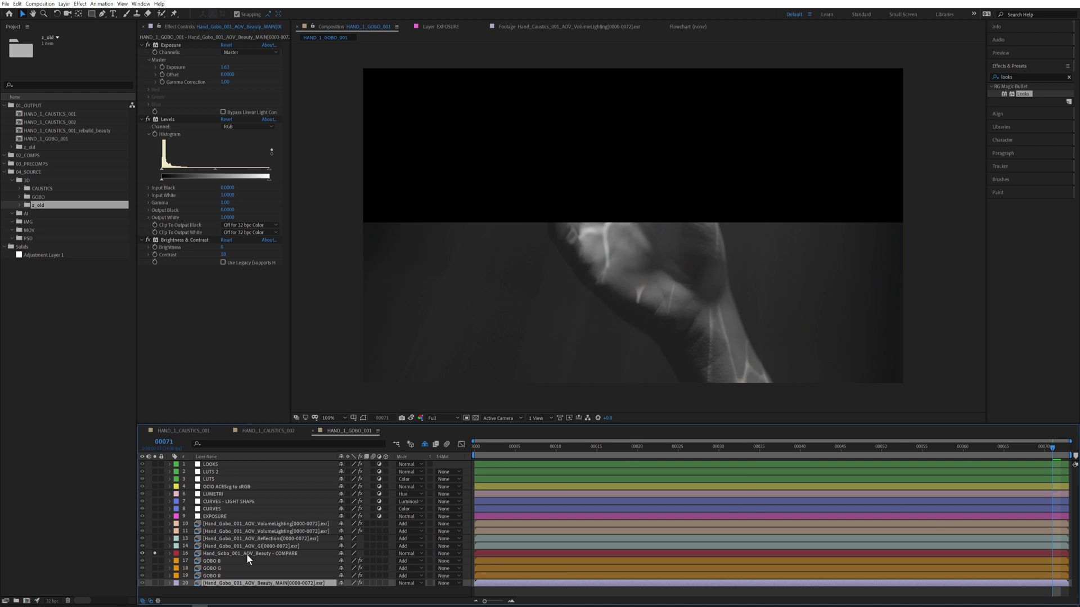
pyautogui.click(247, 554)
pyautogui.press('m')
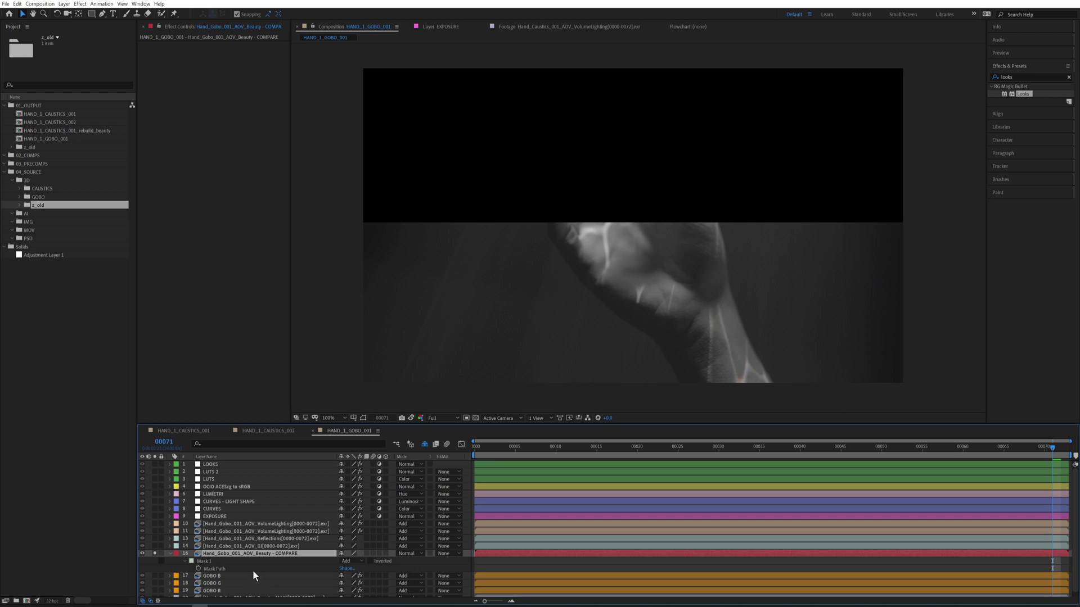
pyautogui.click(356, 562)
pyautogui.click(369, 498)
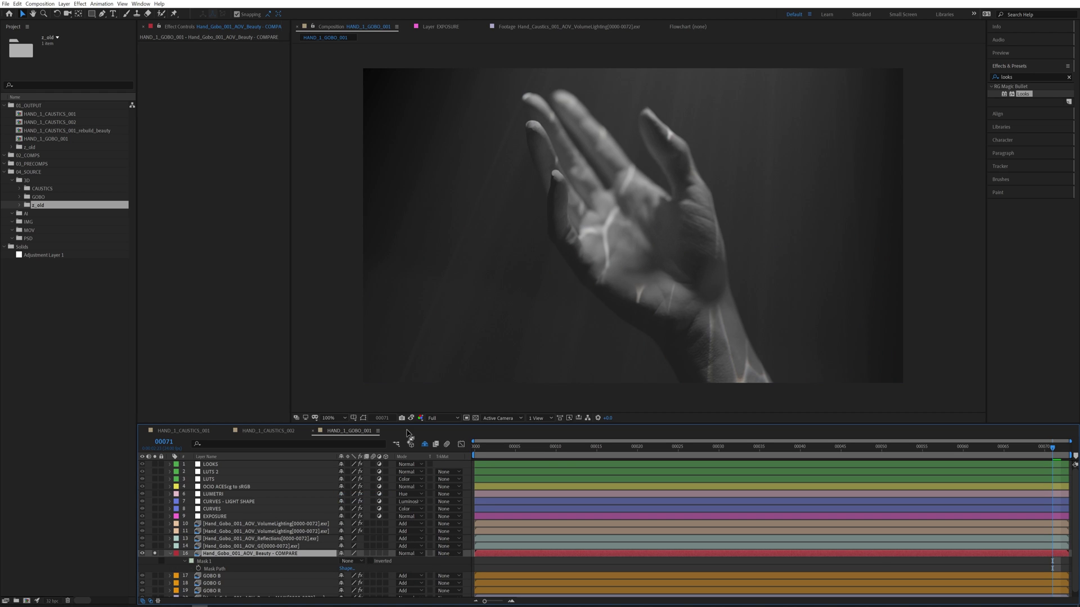
# Step: Scrub from frame 8 toward 51, then turn the COMPARE mask back on to black out the top
pyautogui.click(539, 449)
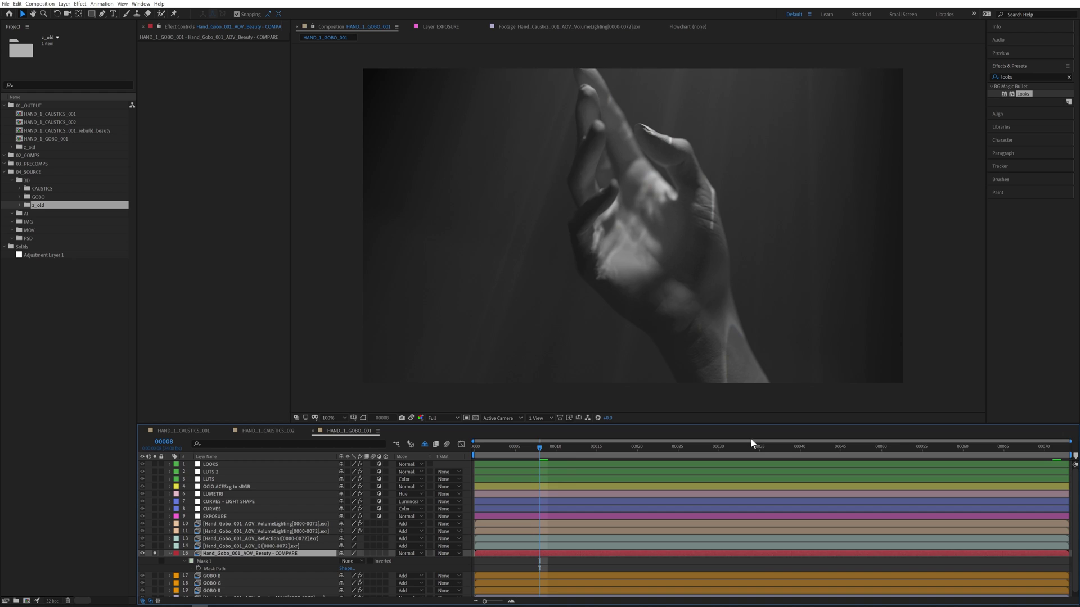
pyautogui.click(763, 449)
pyautogui.click(820, 448)
pyautogui.click(894, 449)
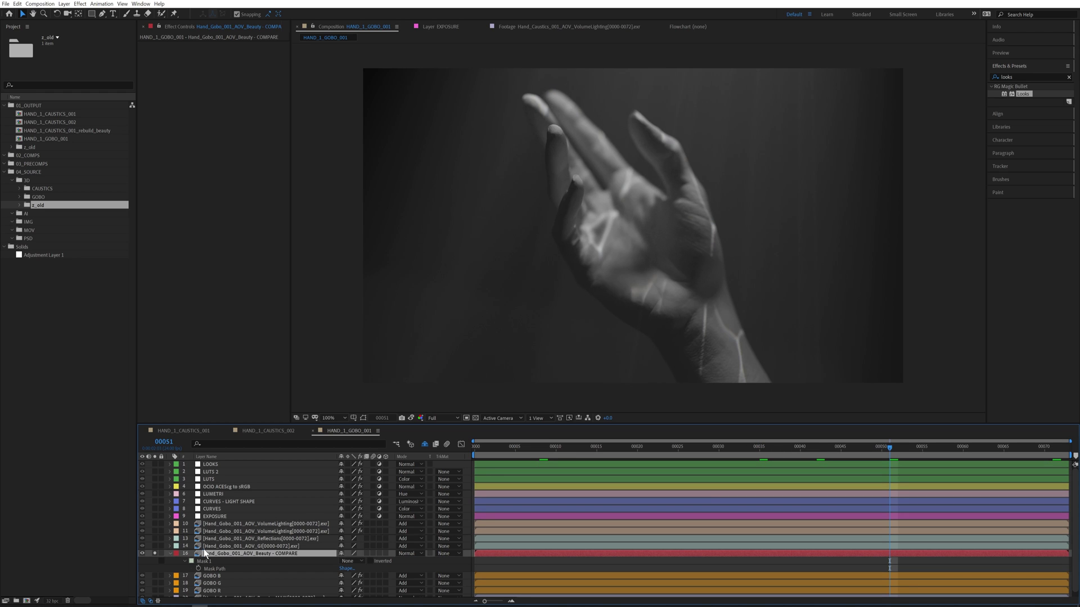
pyautogui.click(350, 561)
pyautogui.click(371, 506)
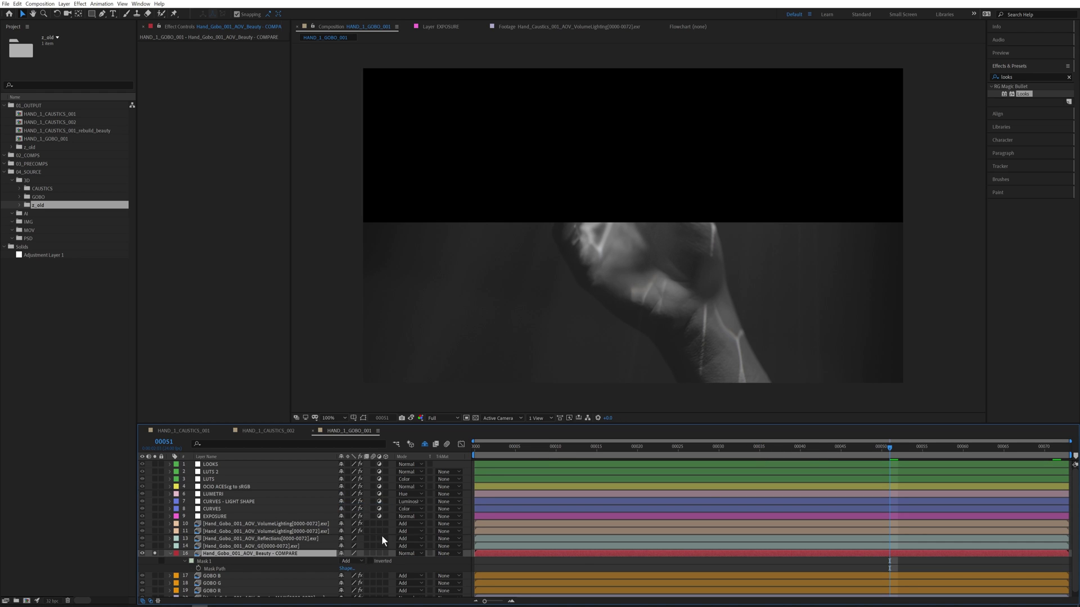
# Step: Re-solo the beauty and three gobo layers, hide Beauty COMPARE, un-solo the gobo layers and preview
pyautogui.scroll(-1, 184, 573)
pyautogui.click(156, 593)
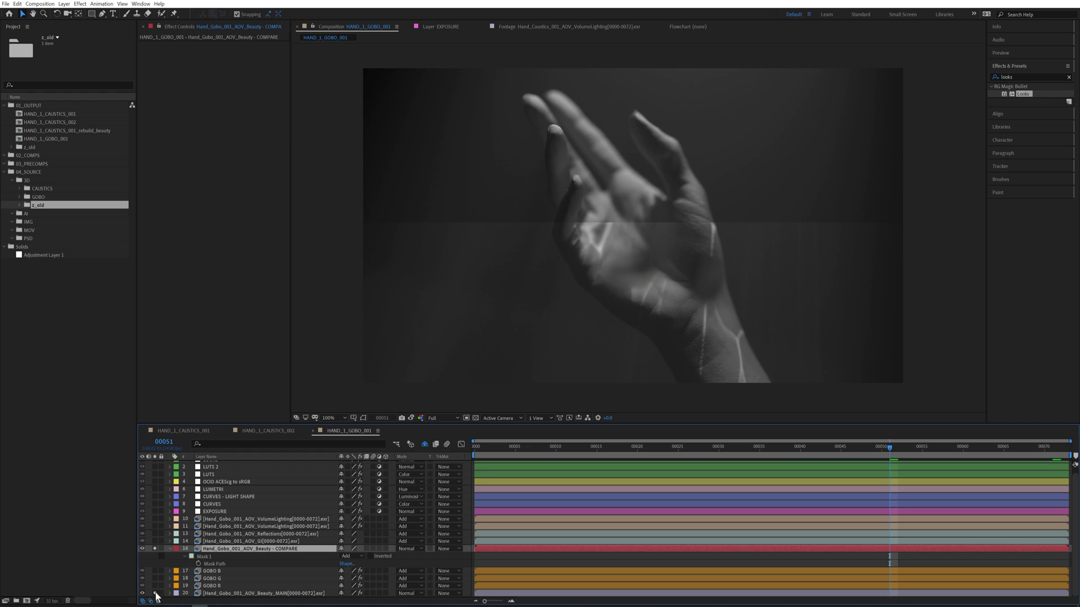
pyautogui.moveTo(156, 585); pyautogui.dragTo(155, 570)
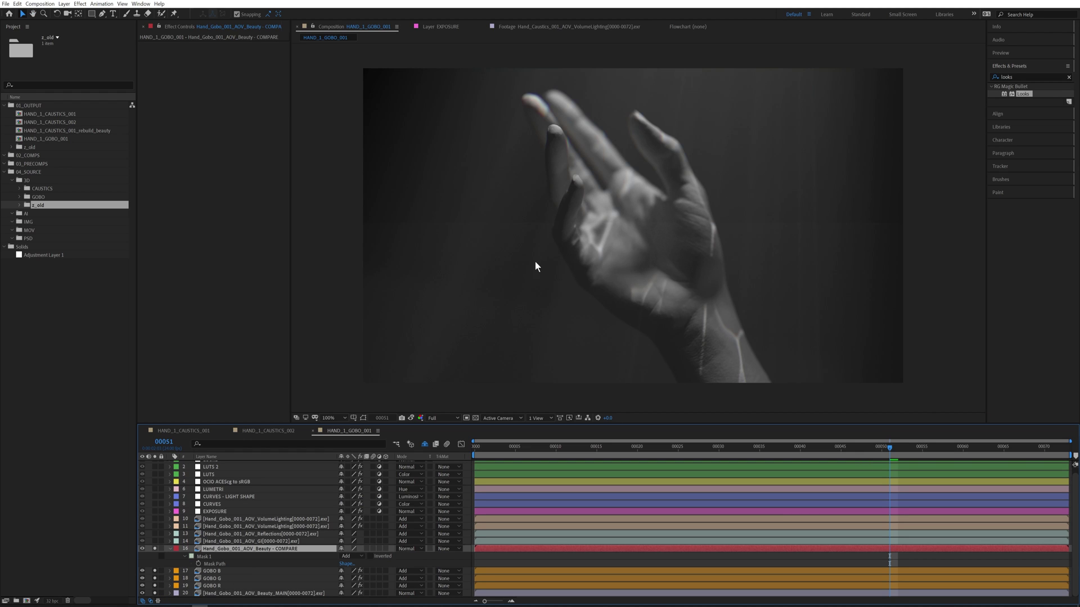
pyautogui.press('q')
pyautogui.click(142, 548)
pyautogui.moveTo(156, 572); pyautogui.dragTo(156, 593)
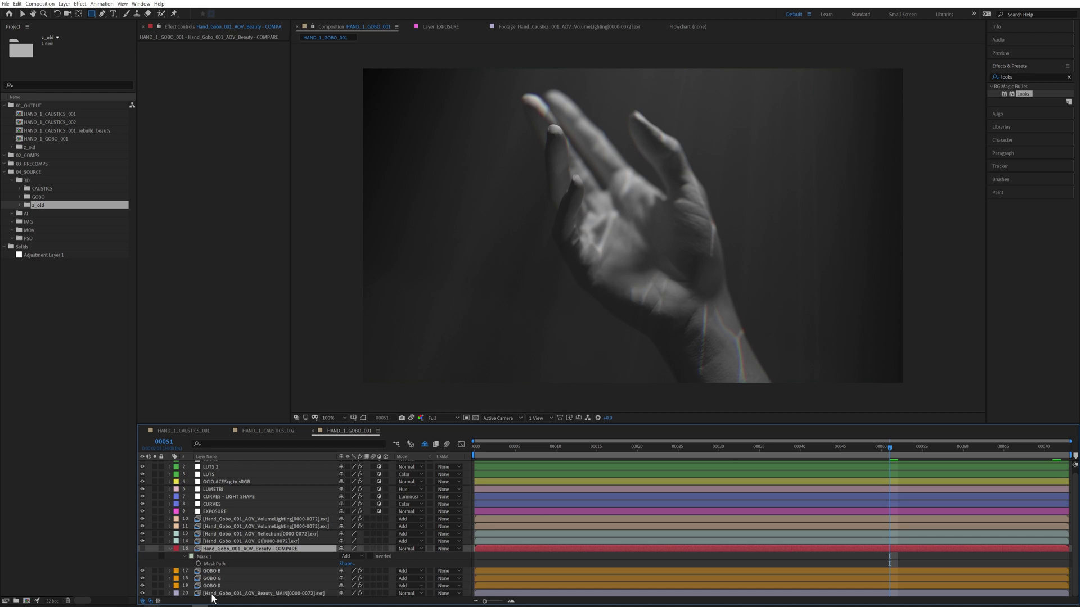
pyautogui.press('v')
pyautogui.press('space')
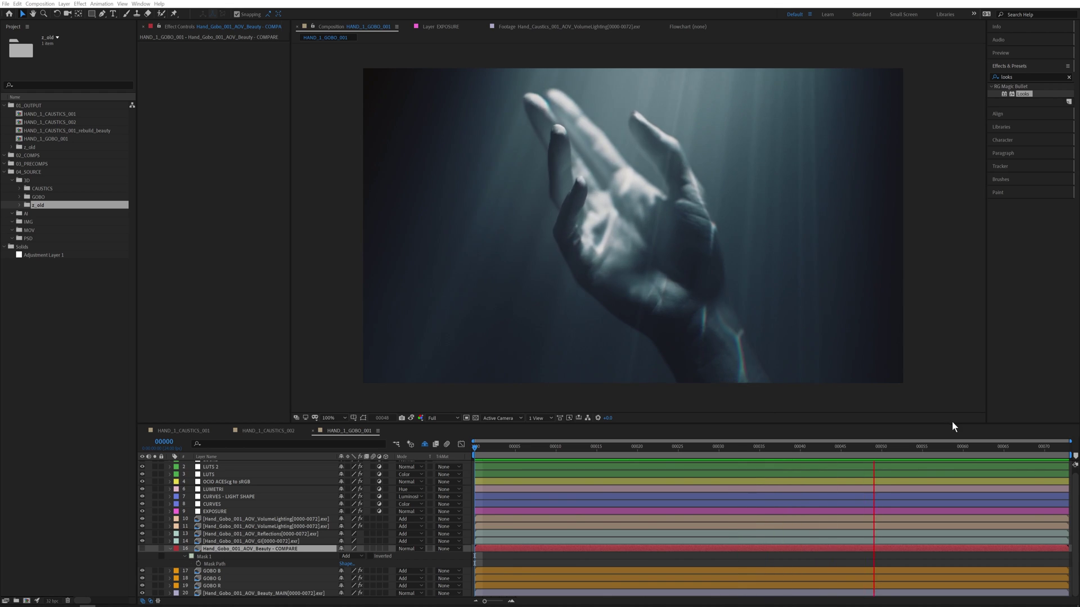
# Step: Stop playback, switch to HAND_1_CAUSTICS_002 and set the time to frame 34
pyautogui.press('space')
pyautogui.click(265, 431)
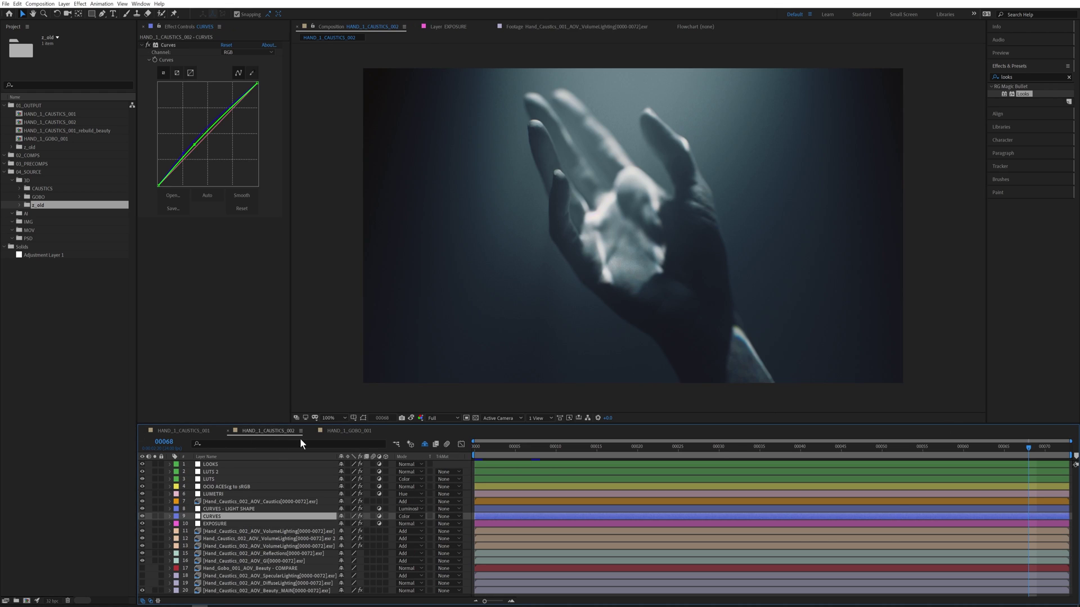
pyautogui.click(1065, 452)
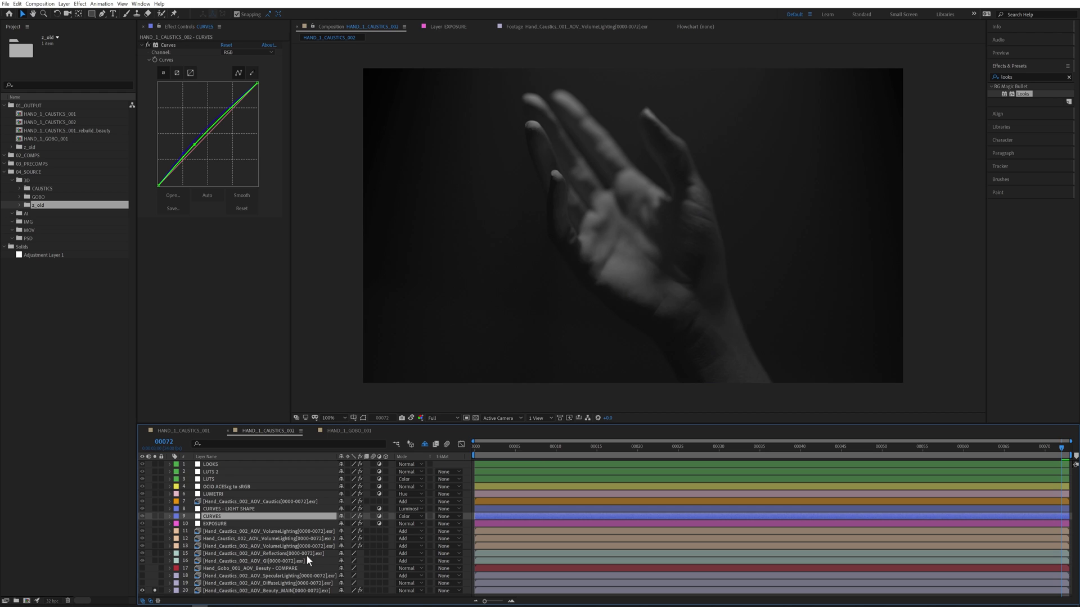
pyautogui.click(523, 453)
pyautogui.click(753, 452)
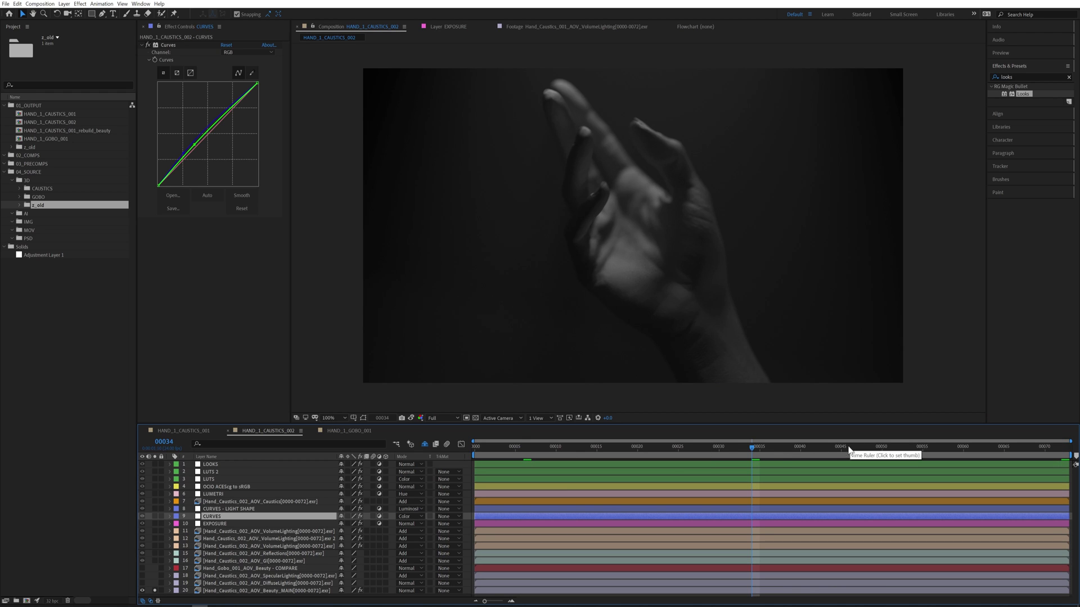
# Step: Solo layers 15–16, the three volume lighting passes and the OCIO ACEScg to sRGB layer
pyautogui.click(156, 561)
pyautogui.click(155, 553)
pyautogui.moveTo(155, 546); pyautogui.dragTo(157, 532)
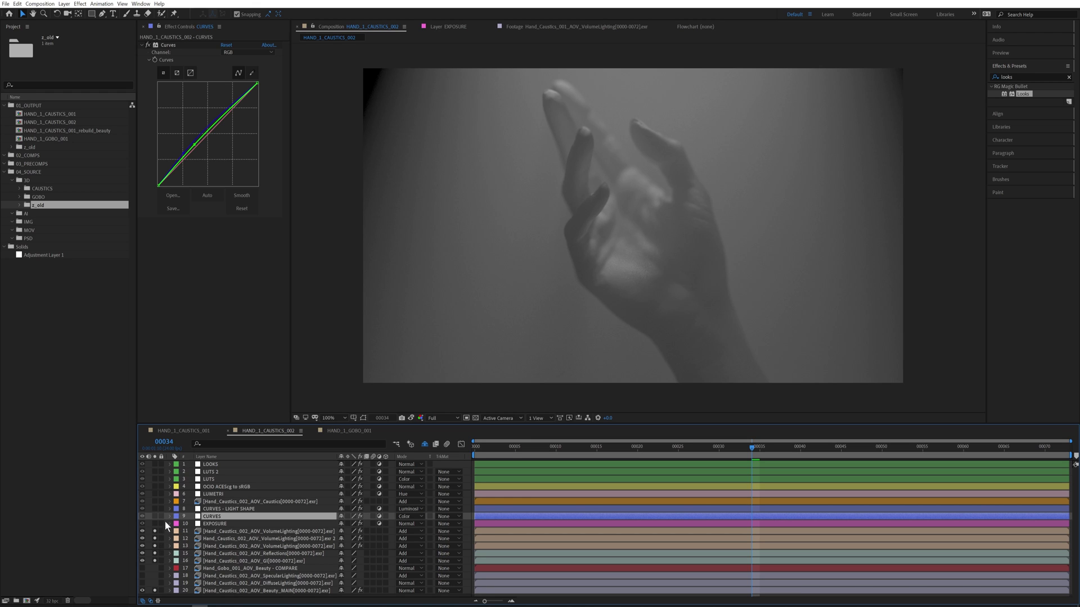
pyautogui.click(155, 487)
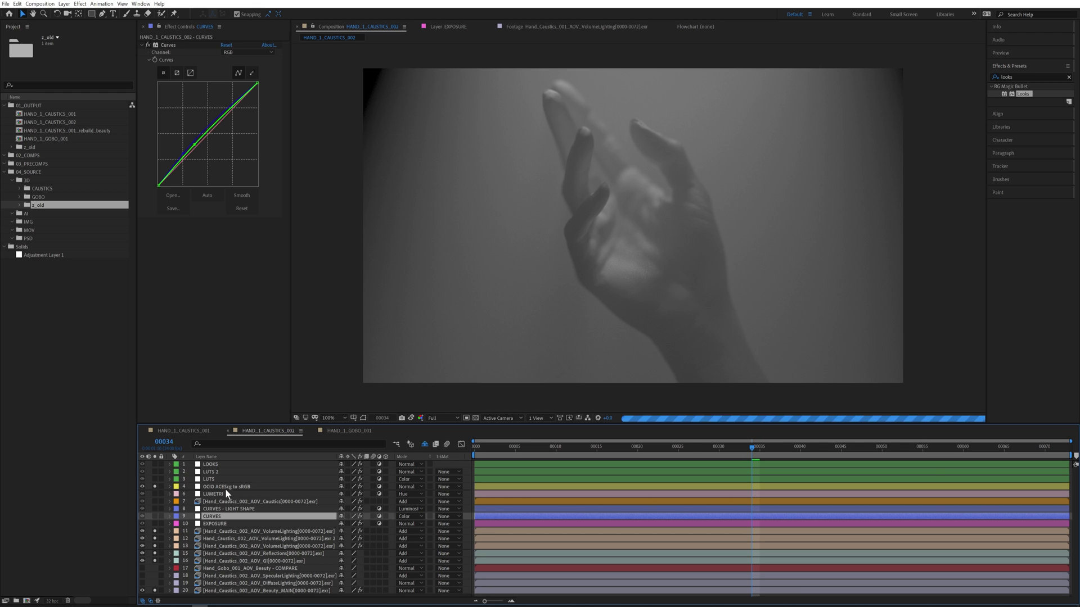
pyautogui.click(227, 487)
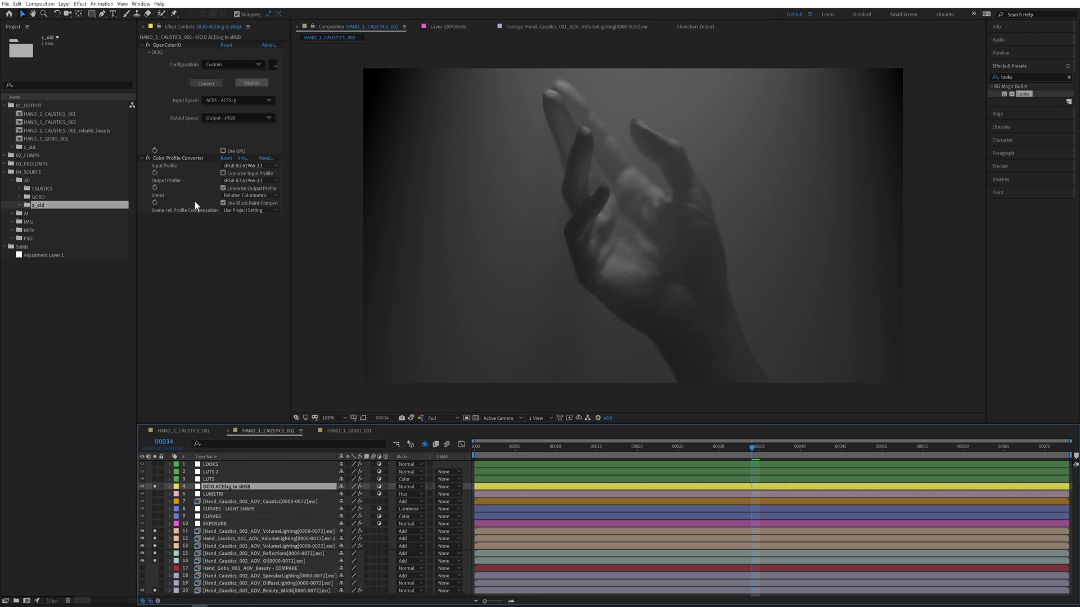
# Step: Solo LOOKS and LUTS 2, show the Lumetri colour wheels, and solo the curves and exposure layers
pyautogui.click(155, 464)
pyautogui.click(155, 472)
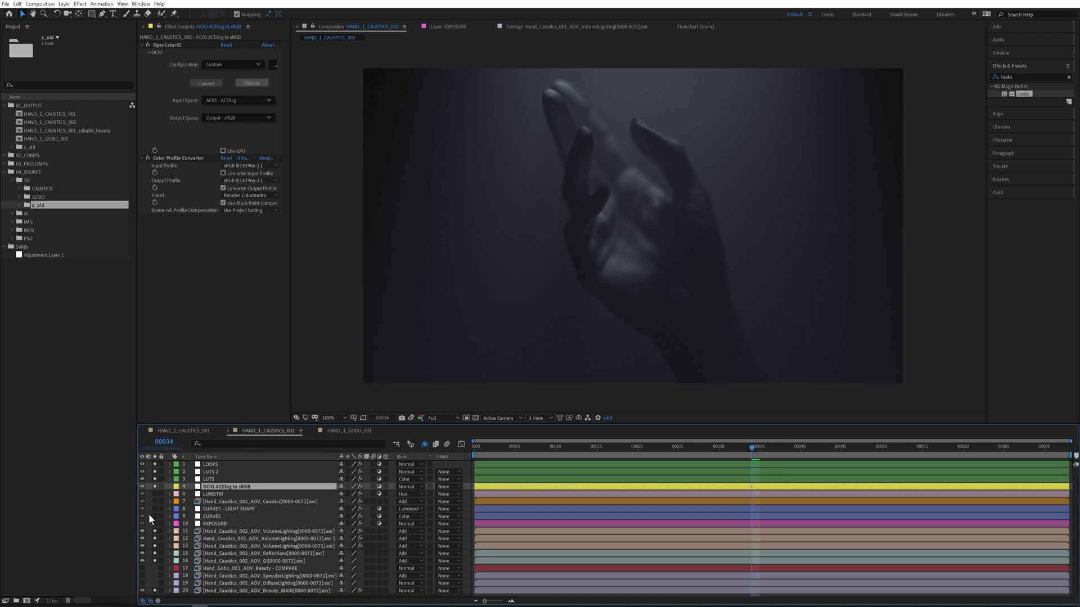
pyautogui.click(214, 494)
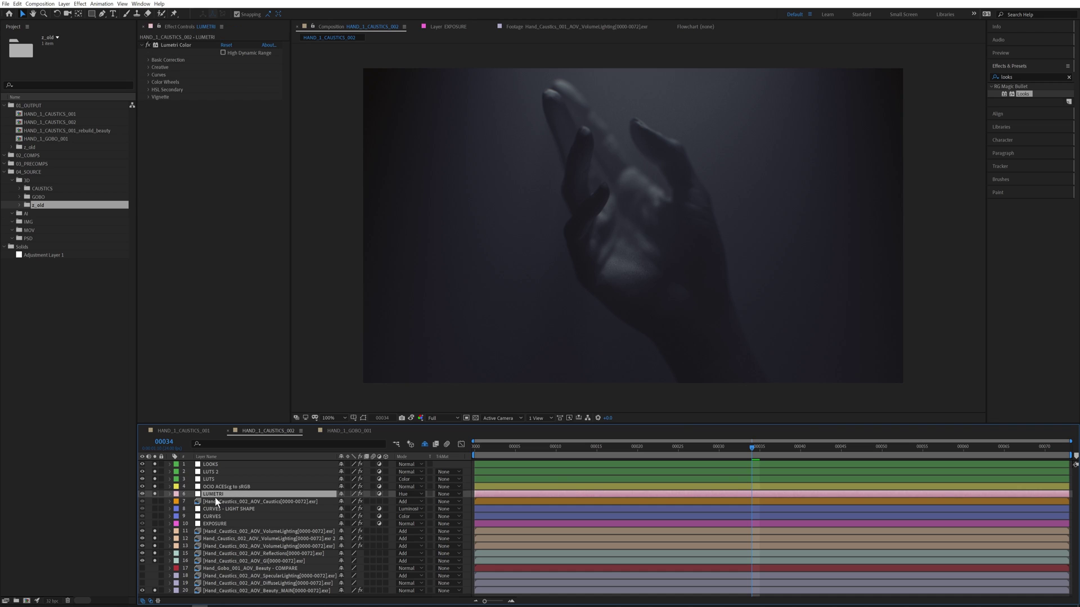
pyautogui.click(149, 83)
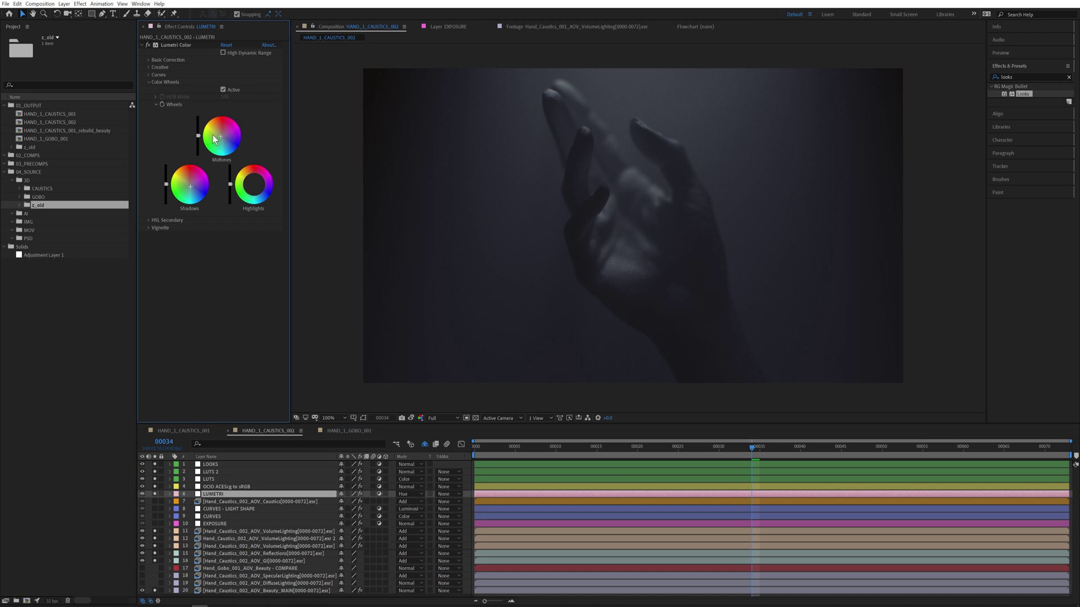
pyautogui.moveTo(154, 509); pyautogui.dragTo(157, 525)
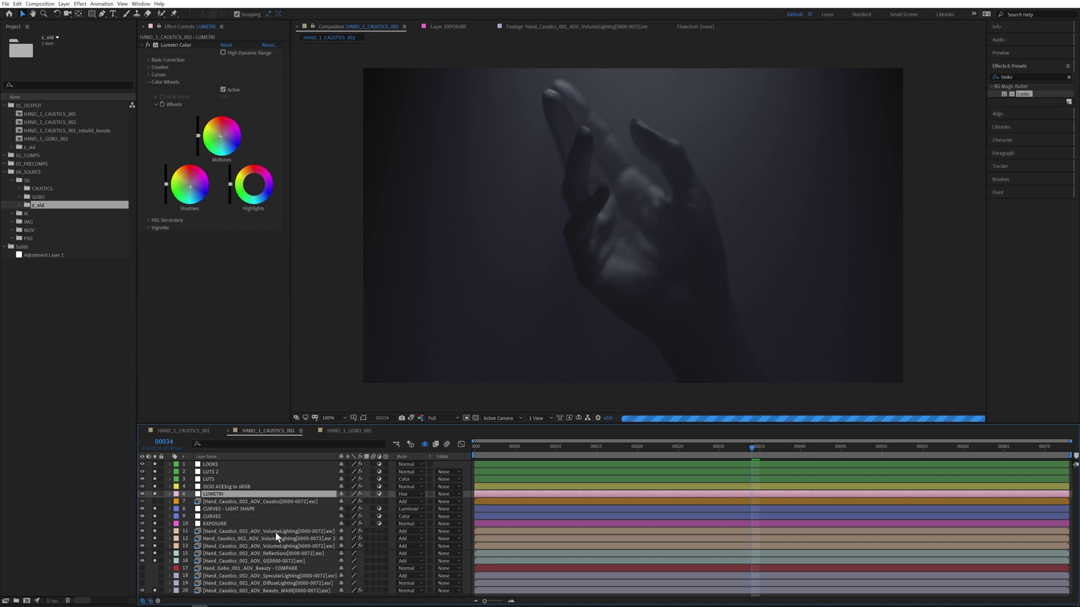
# Step: At frame 62, compare with and without the caustic pass, then play only layer 7 soloed
pyautogui.click(981, 450)
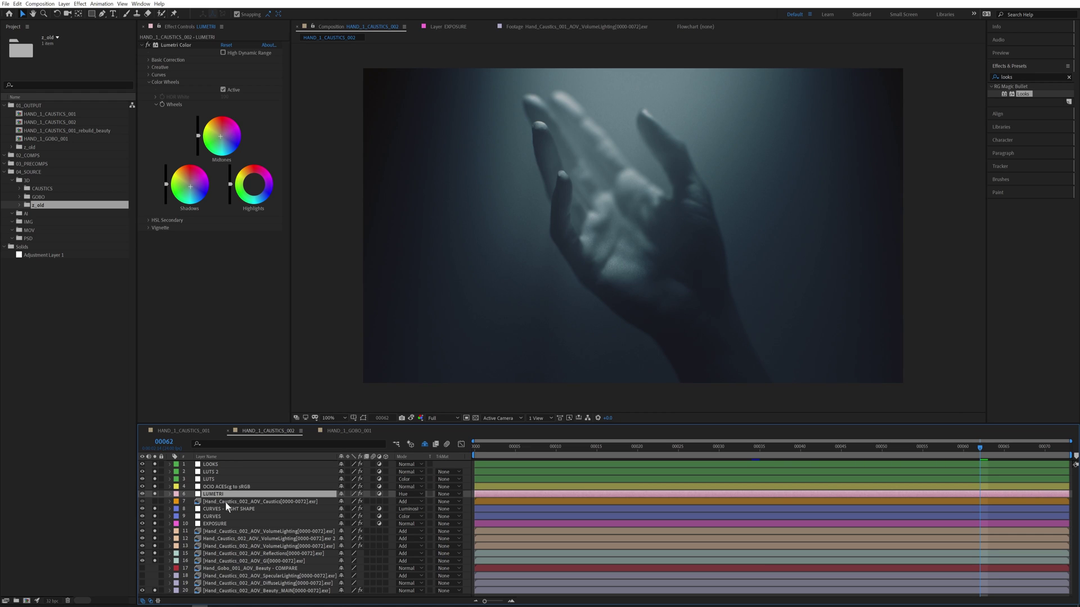
pyautogui.click(155, 501)
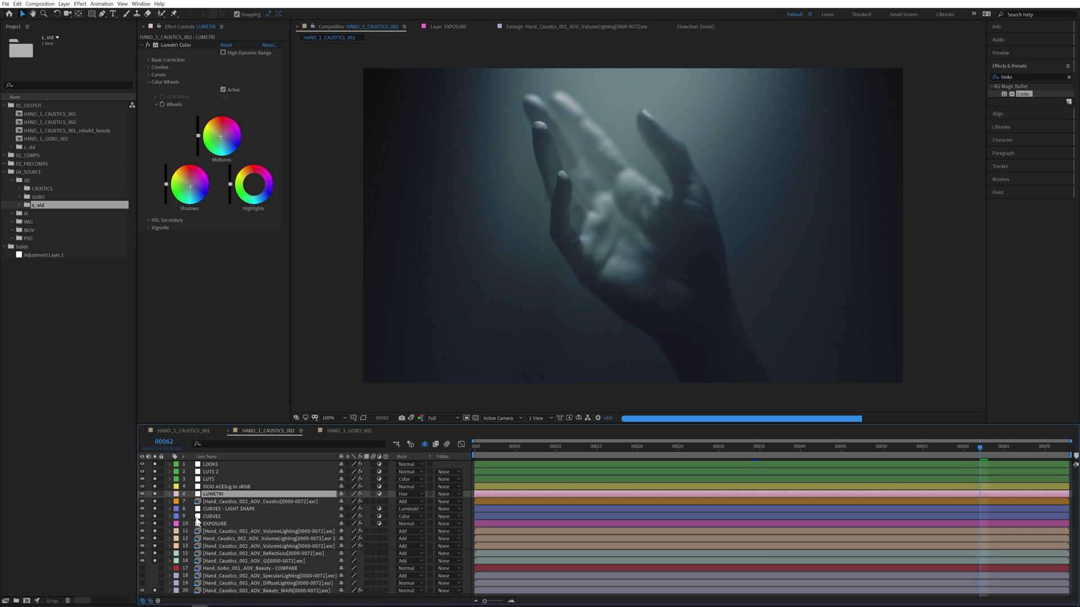
pyautogui.click(154, 501)
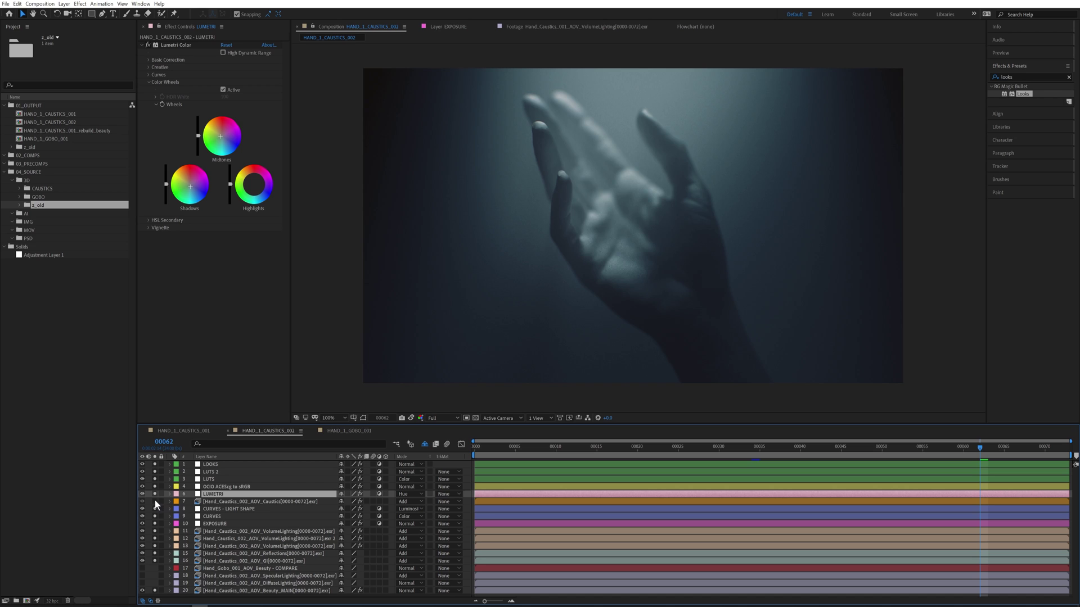
pyautogui.click(155, 493)
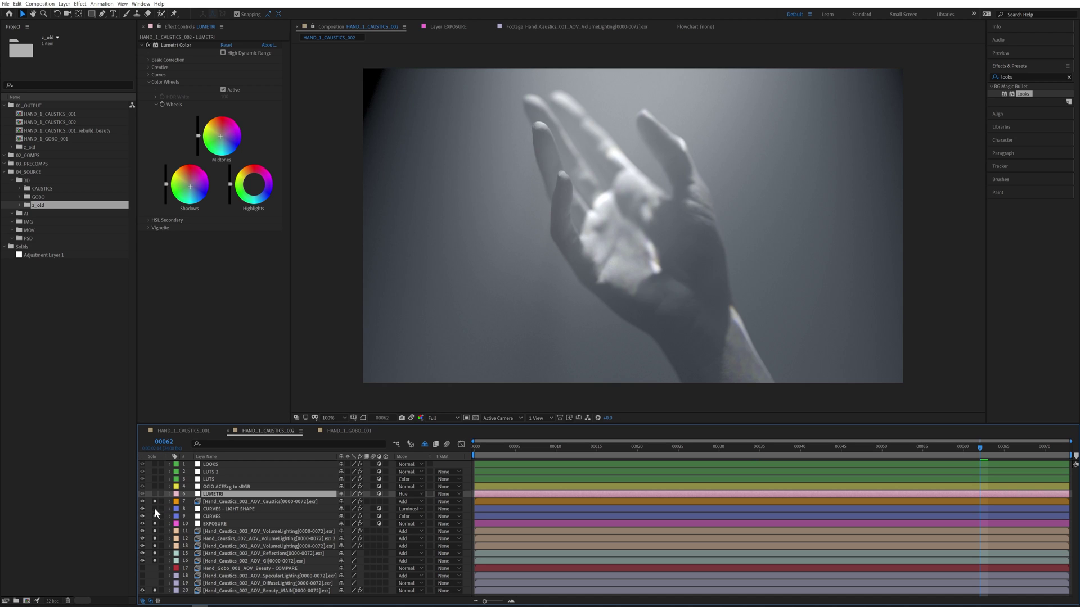
pyautogui.keyDown('alt'); pyautogui.click(154, 501); pyautogui.keyUp('alt')
pyautogui.press('space')
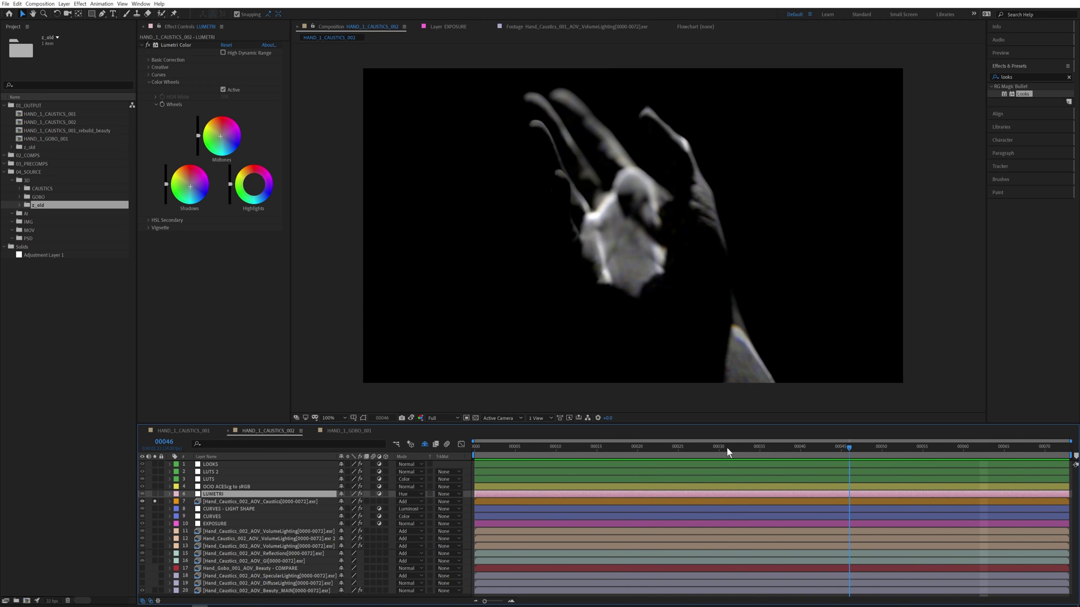
# Step: Isolate HAND_1_CAUSTICS_001's caustic pass and check its exposure/saturation, then return to HAND_1_CAUSTICS_002
pyautogui.click(197, 429)
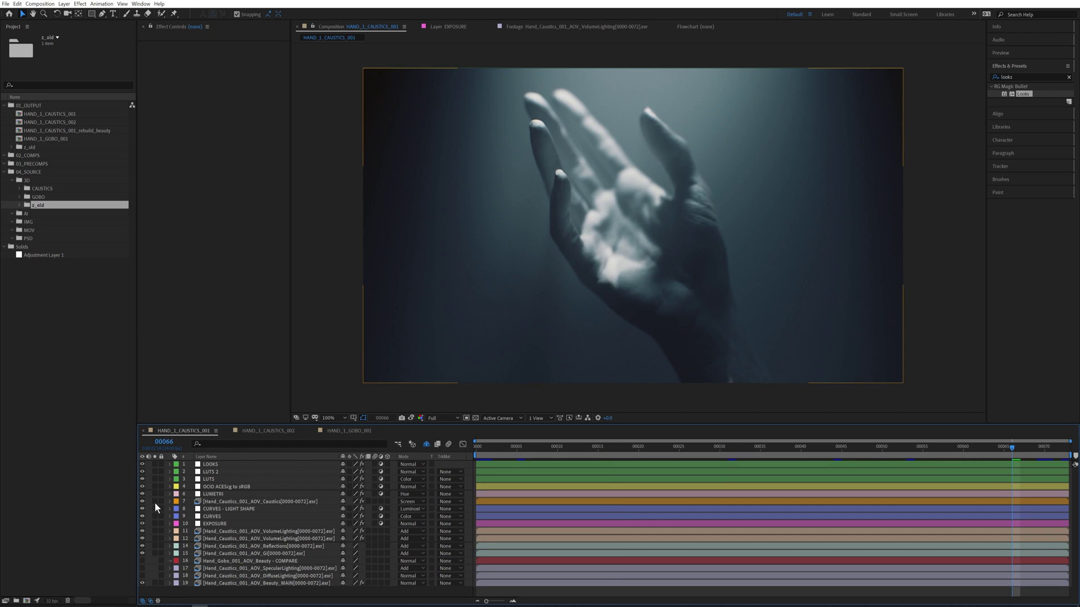
pyautogui.click(154, 502)
pyautogui.click(212, 501)
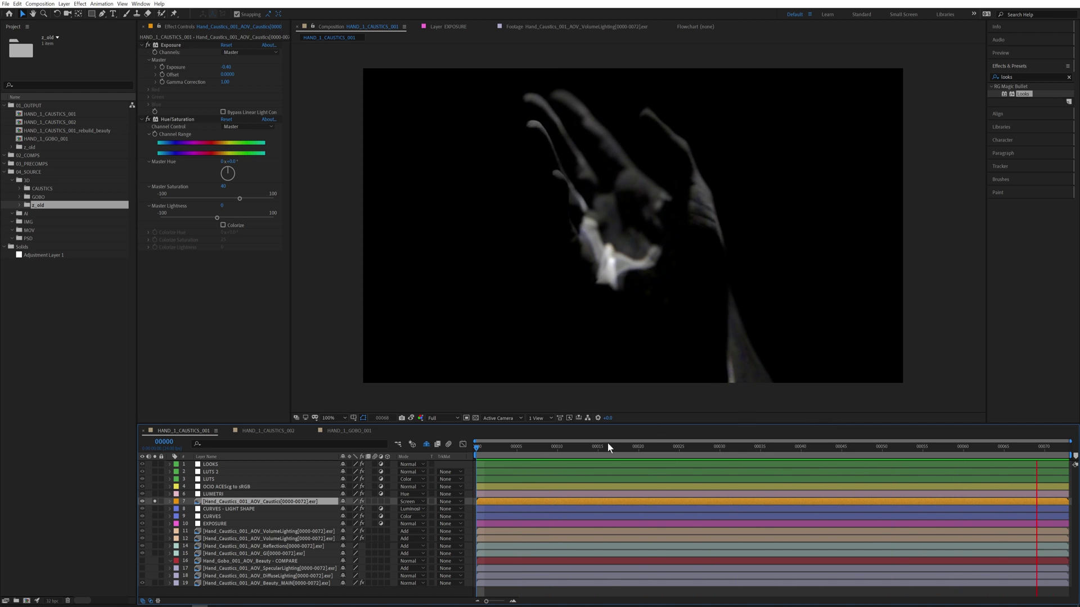
pyautogui.press('space')
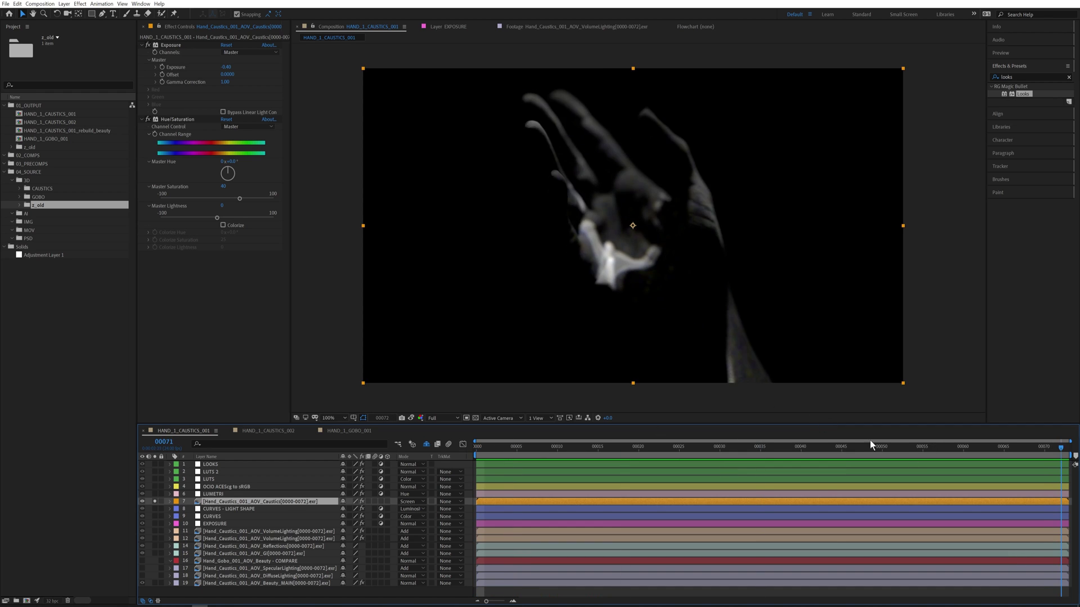
pyautogui.click(524, 453)
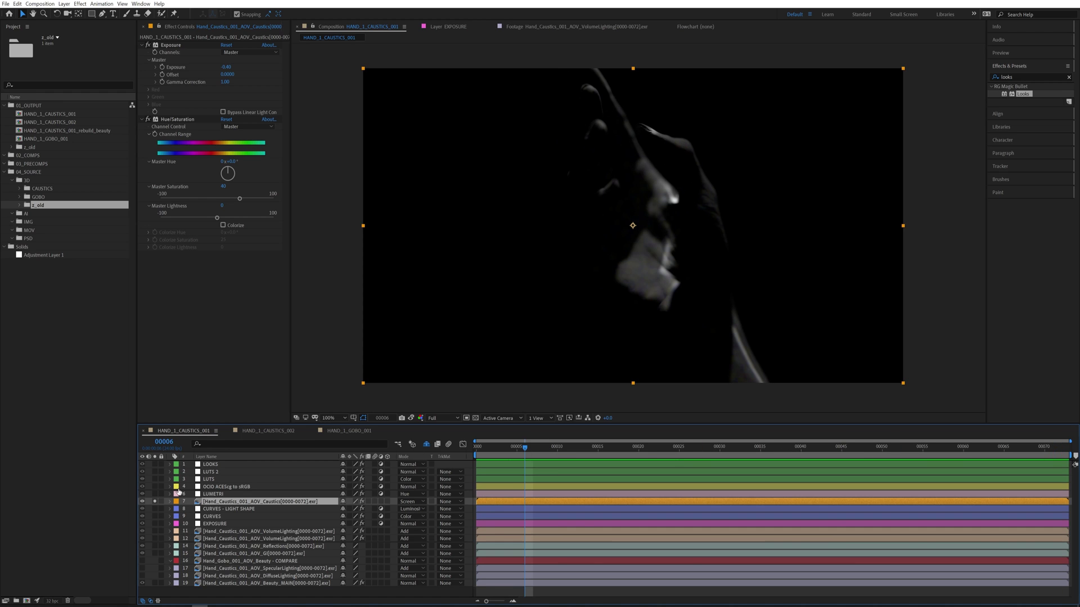
pyautogui.click(278, 430)
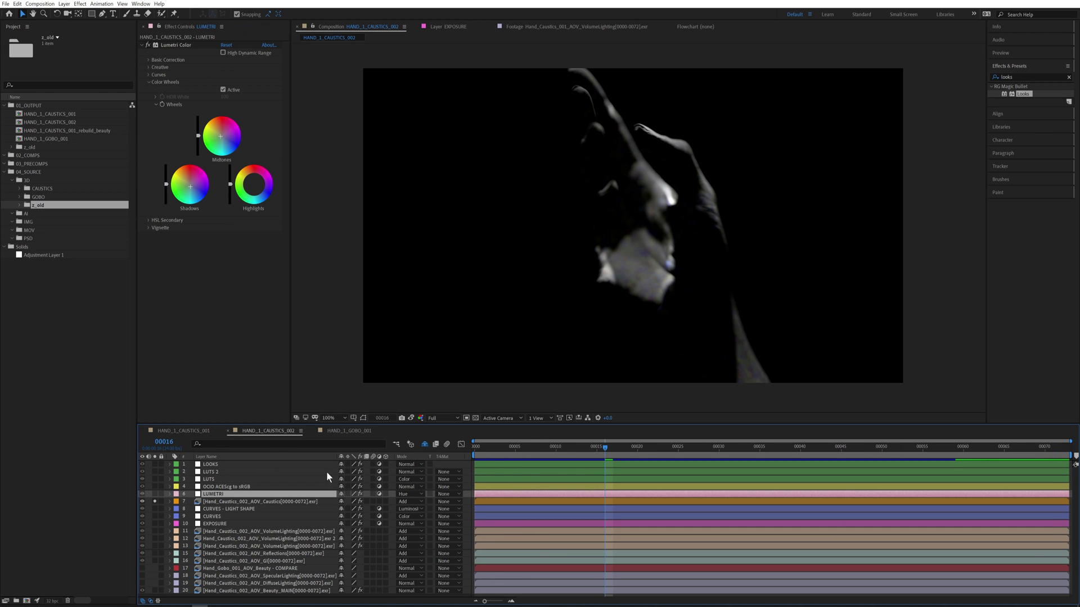
# Step: Bring HAND_1_CAUSTICS_001's caustic layer above layer 7 in HAND_1_CAUSTICS_002 and play from frame 0
pyautogui.moveTo(484, 449); pyautogui.dragTo(996, 448)
pyautogui.moveTo(832, 443); pyautogui.dragTo(1061, 448)
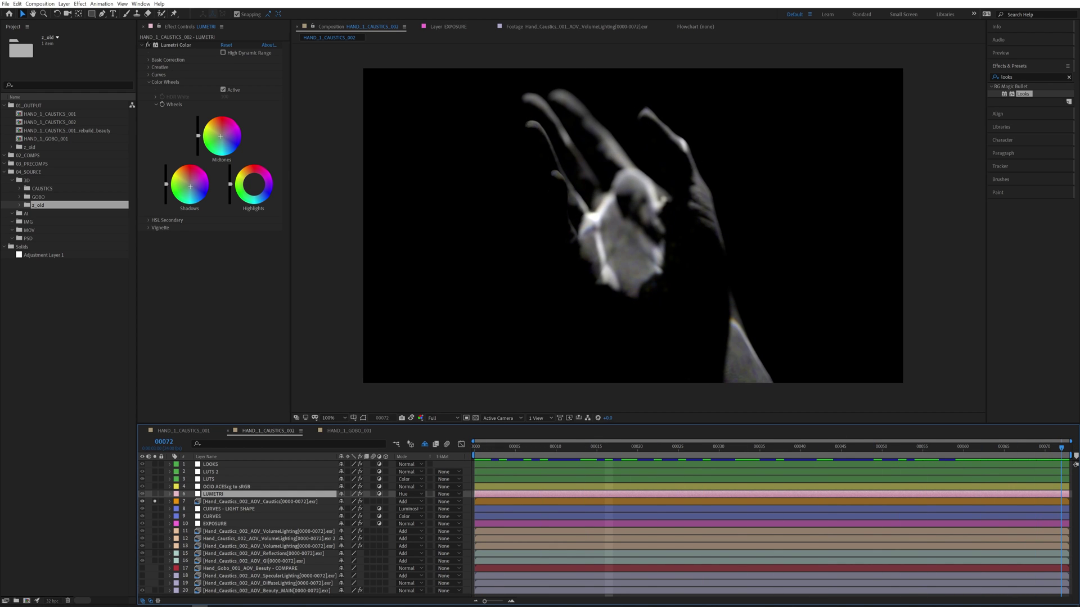
pyautogui.click(196, 429)
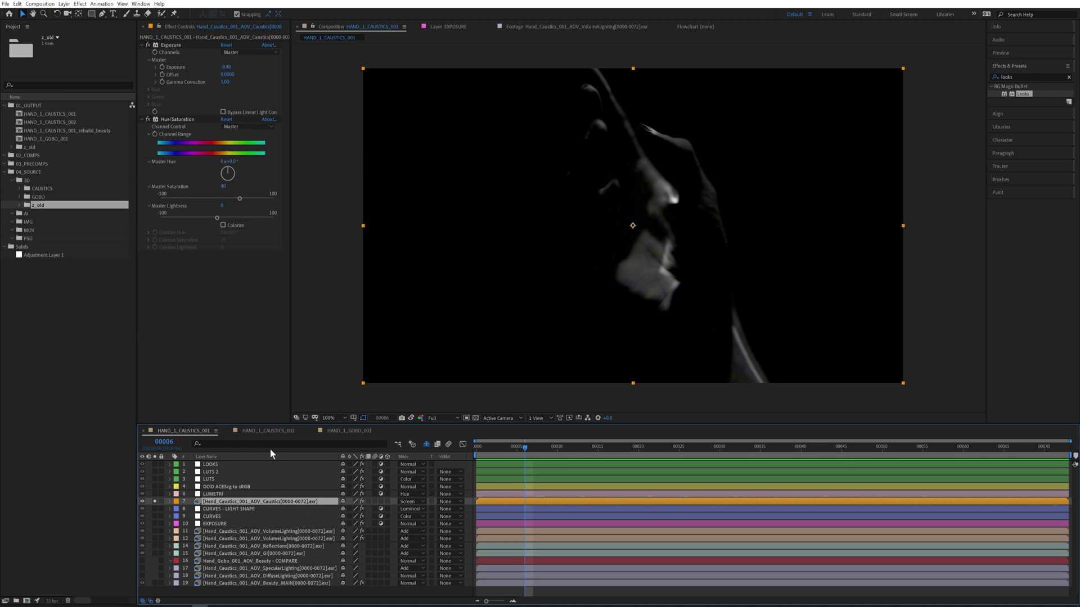
pyautogui.click(262, 431)
pyautogui.click(235, 501)
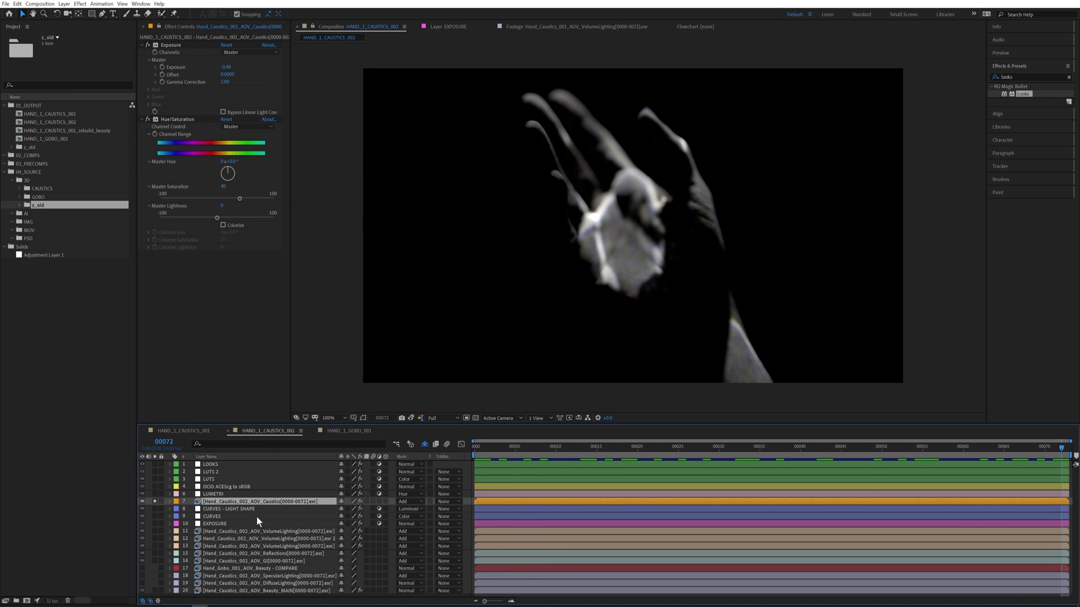
pyautogui.press('Home')
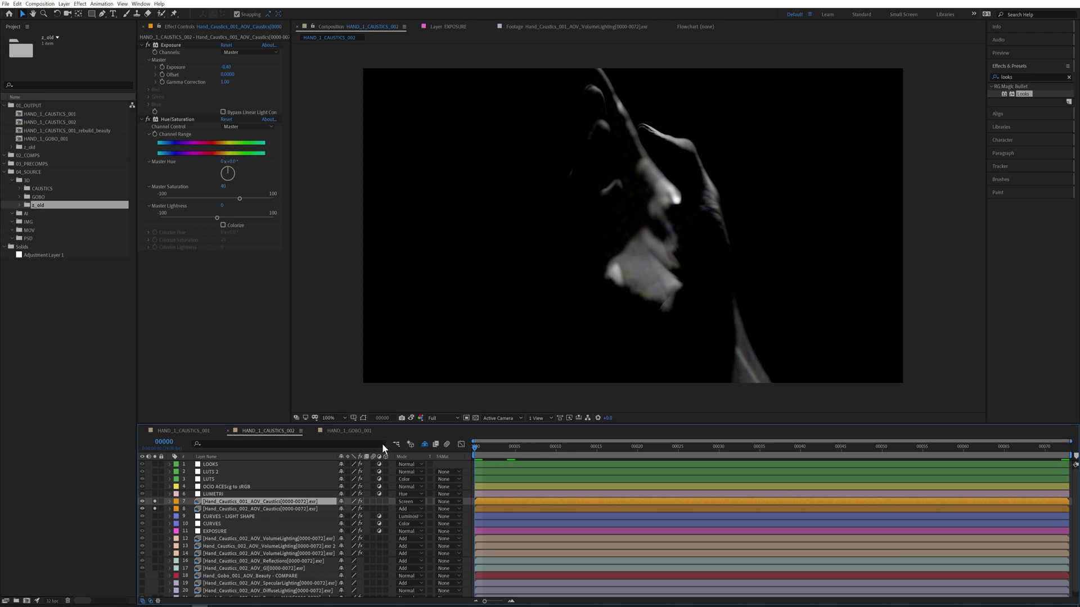
pyautogui.press('space')
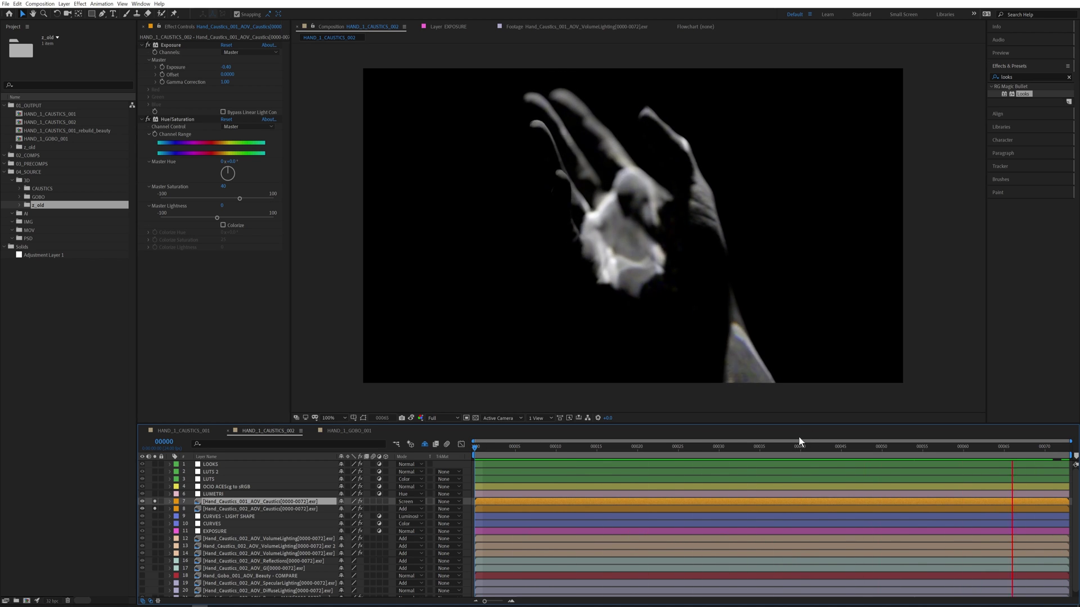
# Step: Check frames 43, 58 and 71, preview the caustics comp from frame 0, then open HAND_1_GOBO_001
pyautogui.press('space')
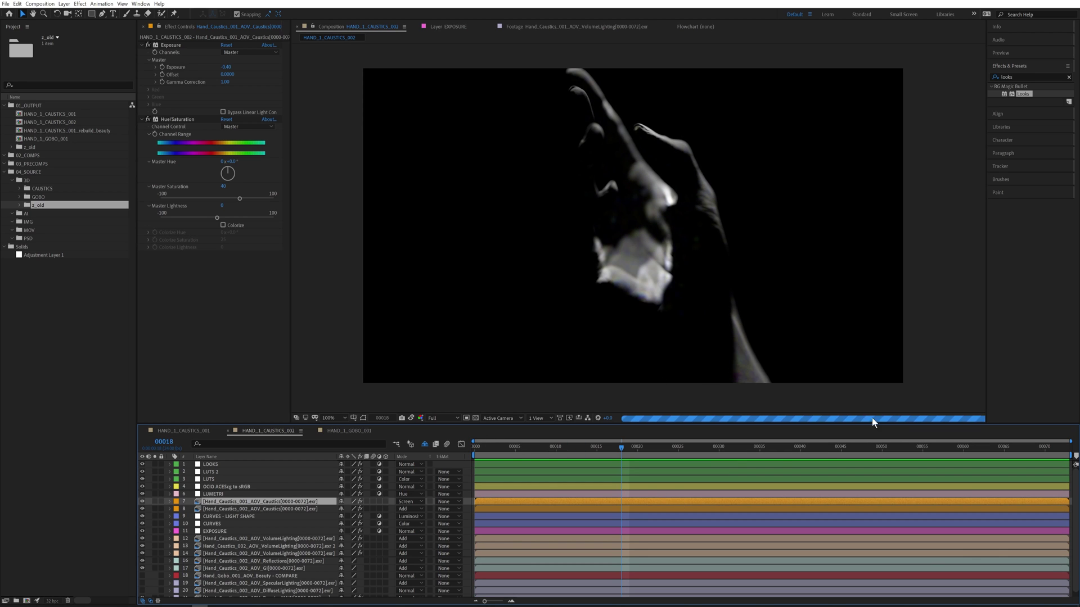
pyautogui.click(826, 450)
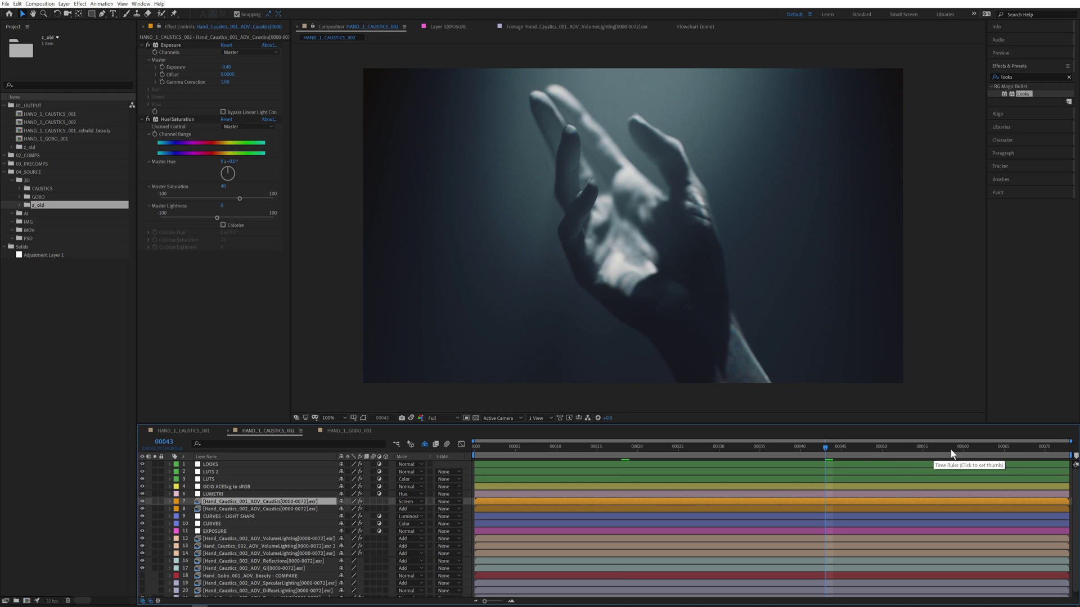
pyautogui.click(950, 449)
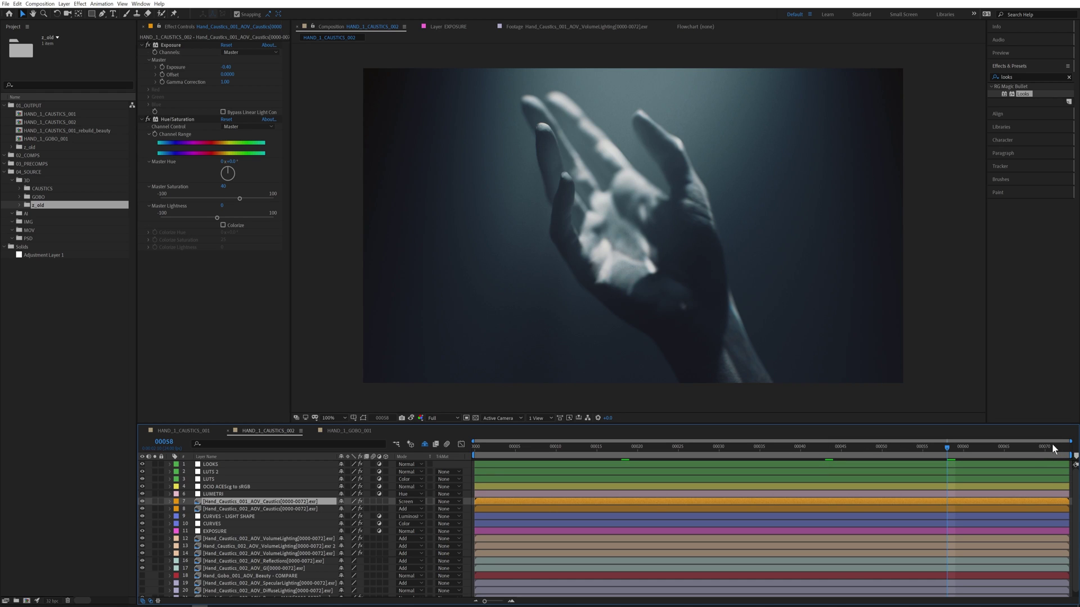
pyautogui.click(1052, 447)
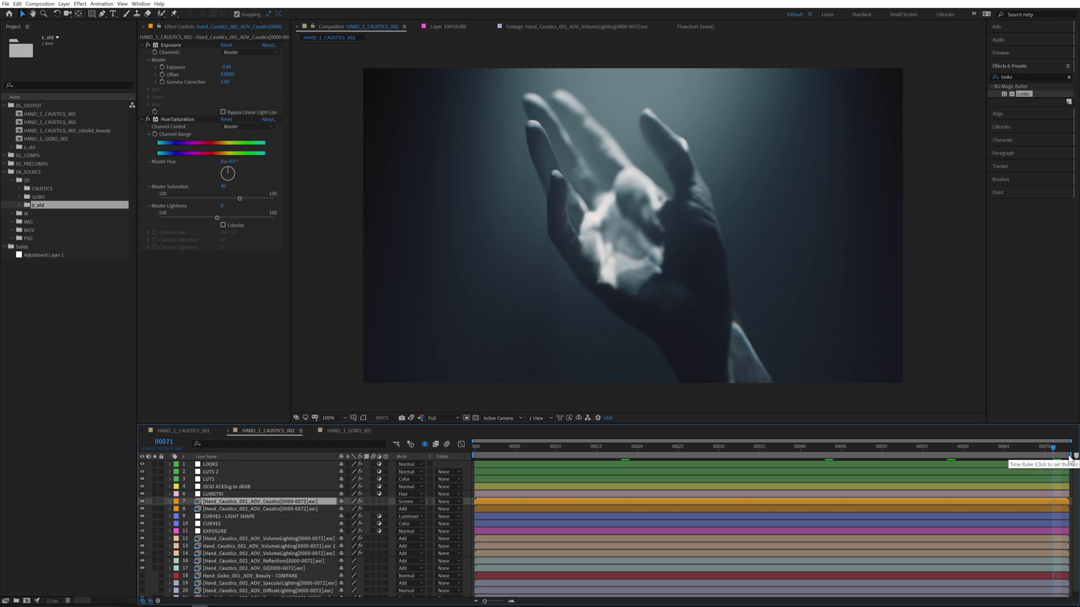
pyautogui.click(474, 447)
pyautogui.press('space')
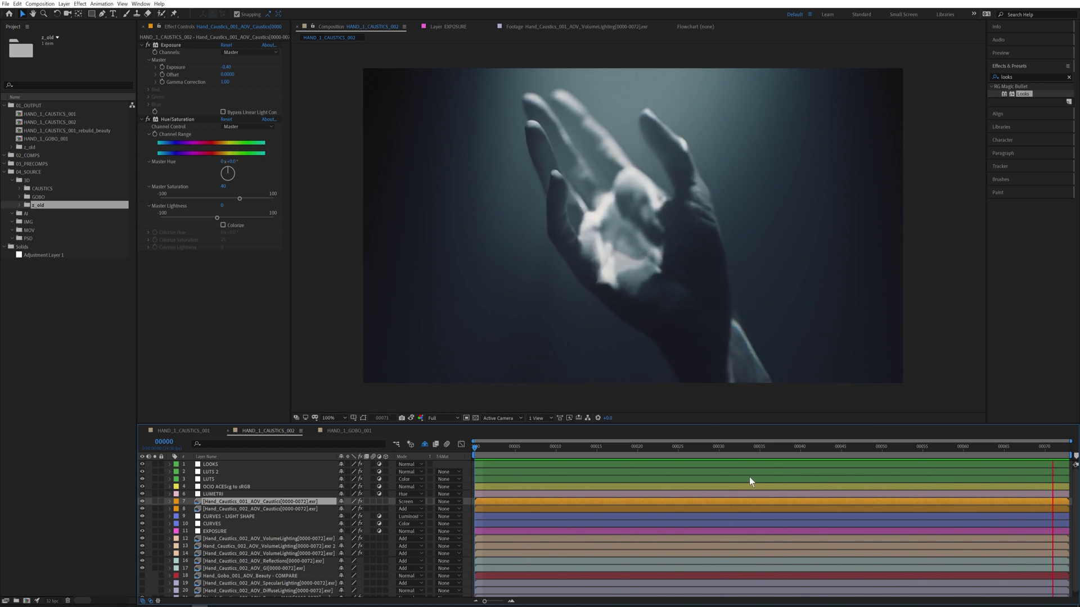
pyautogui.click(346, 431)
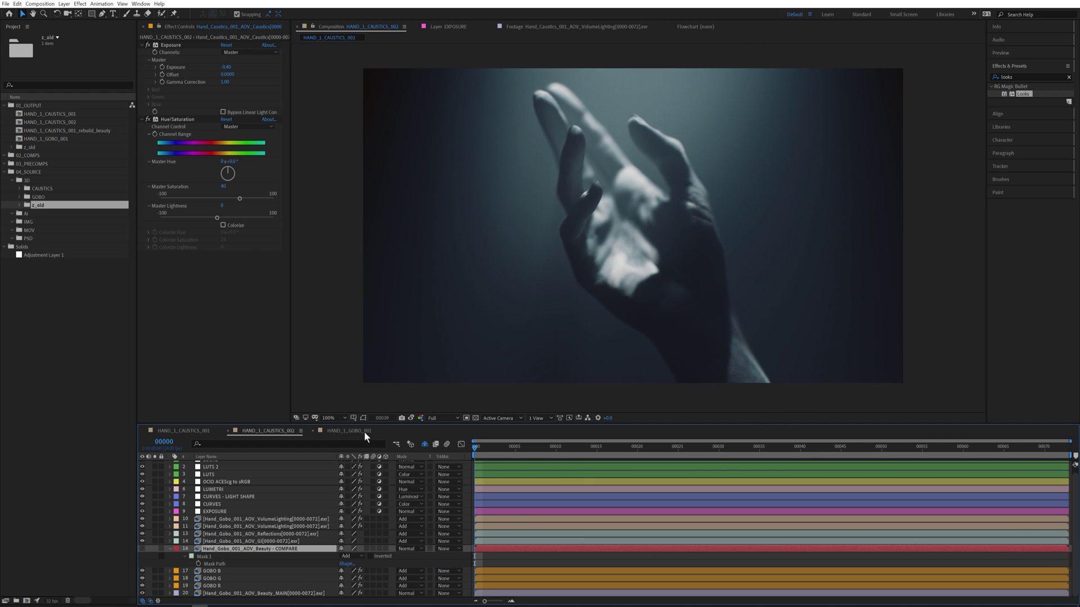
# Step: View the gobo comp at frames 71, 0 and 24 to judge the light rays
pyautogui.click(1052, 448)
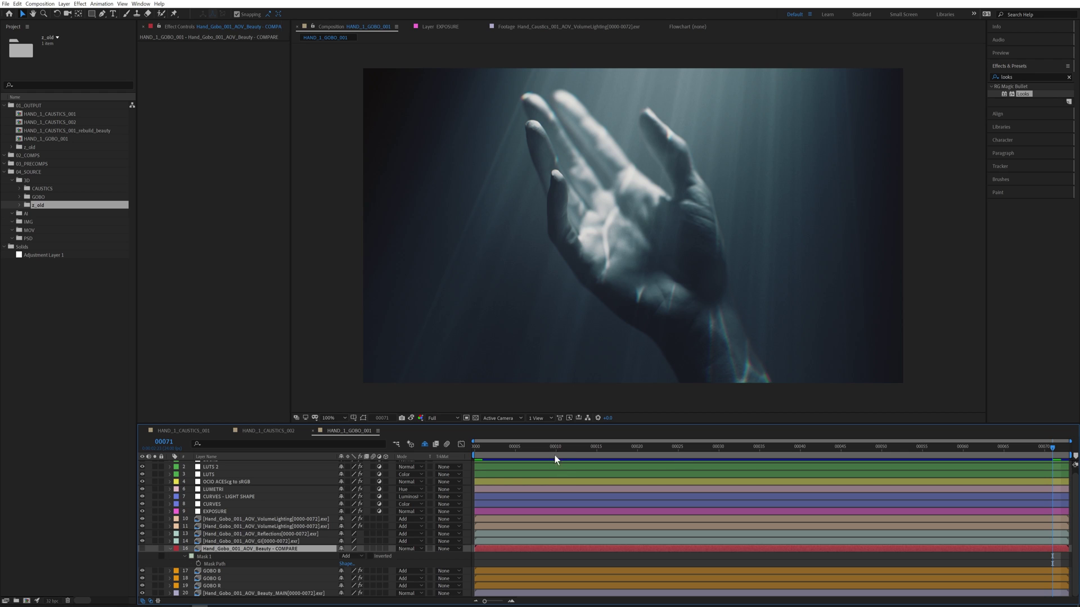
pyautogui.click(474, 450)
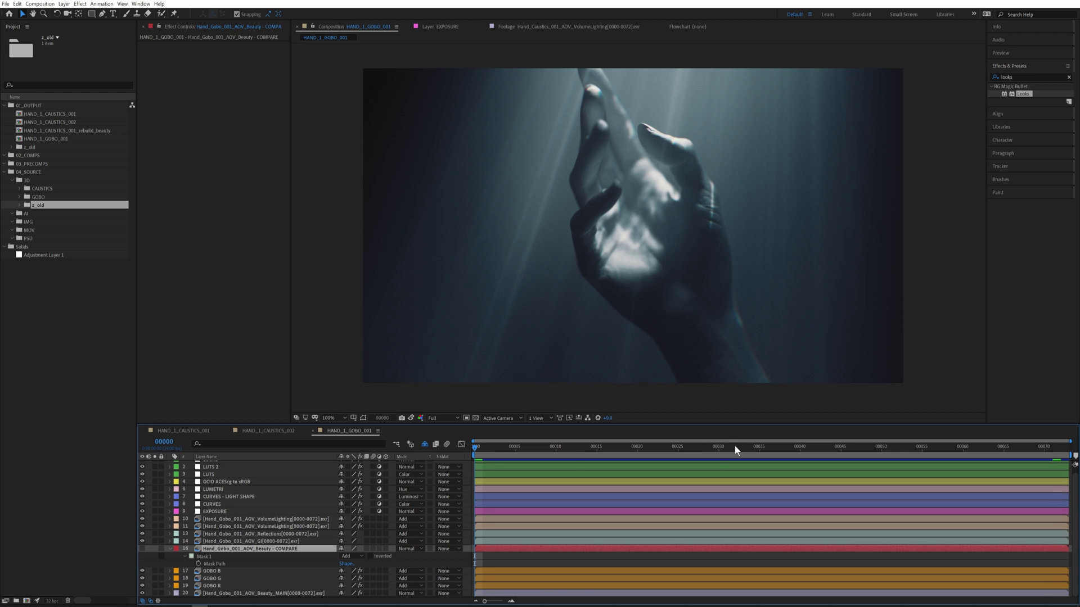
pyautogui.click(669, 450)
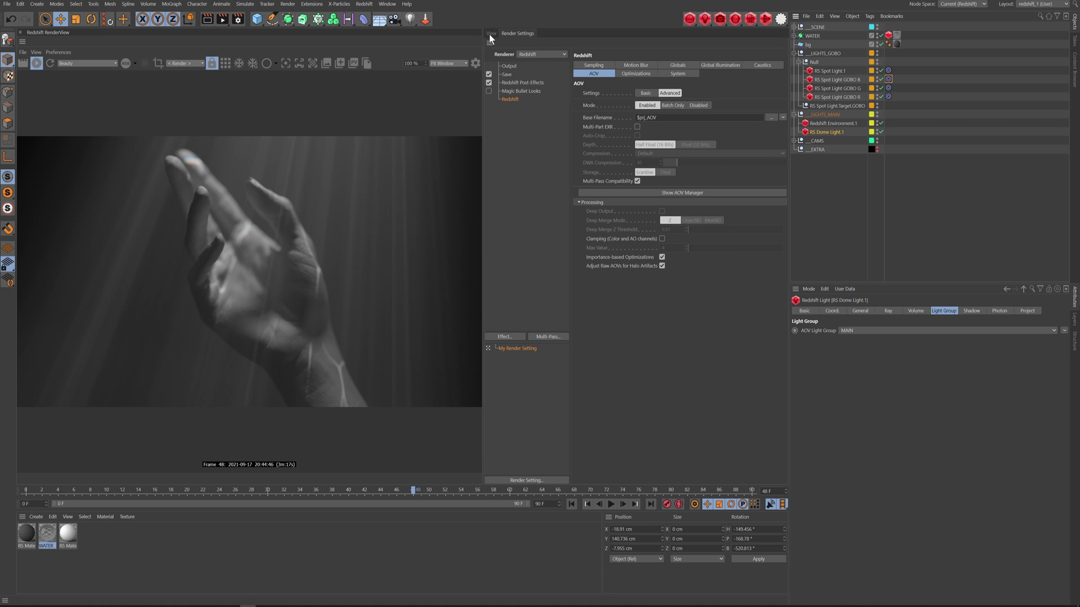
# Step: Return to the 3D viewport in a four-view layout and select the gobo spotlights' Null
pyautogui.click(490, 33)
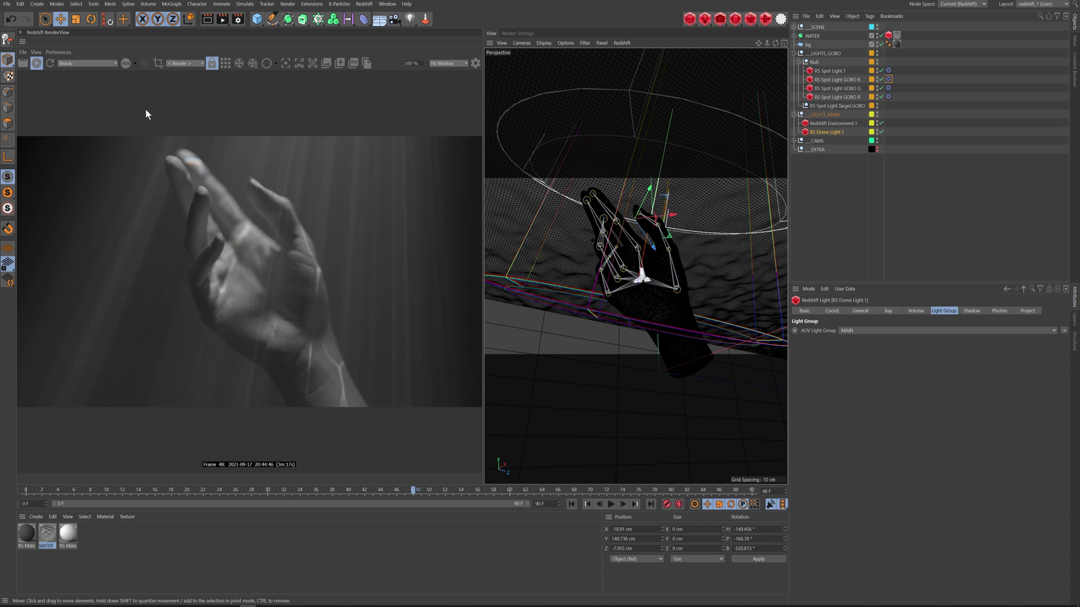
pyautogui.middleClick(657, 217)
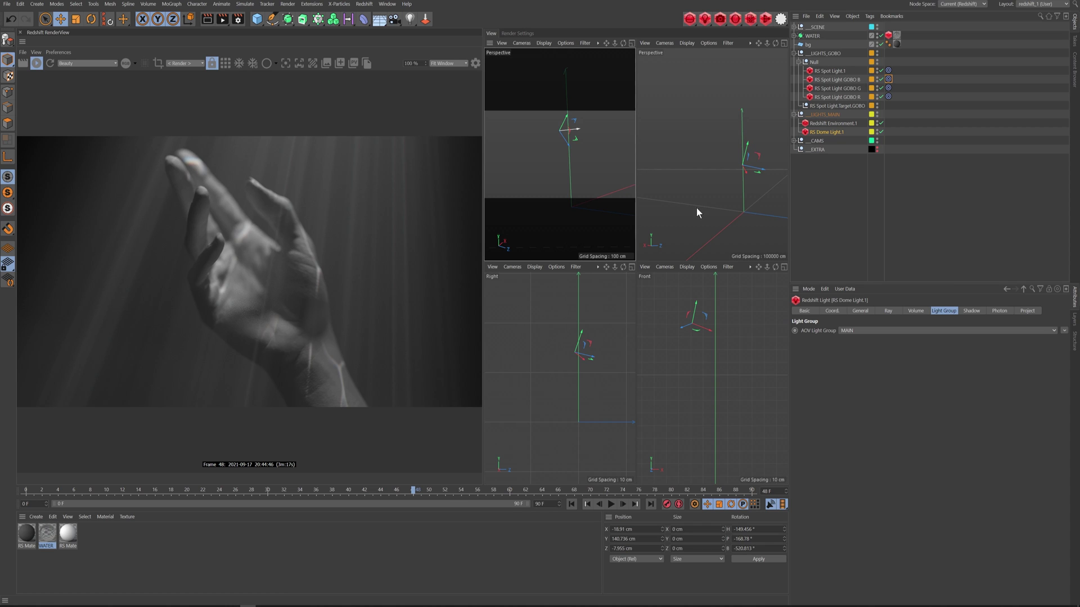
pyautogui.click(814, 62)
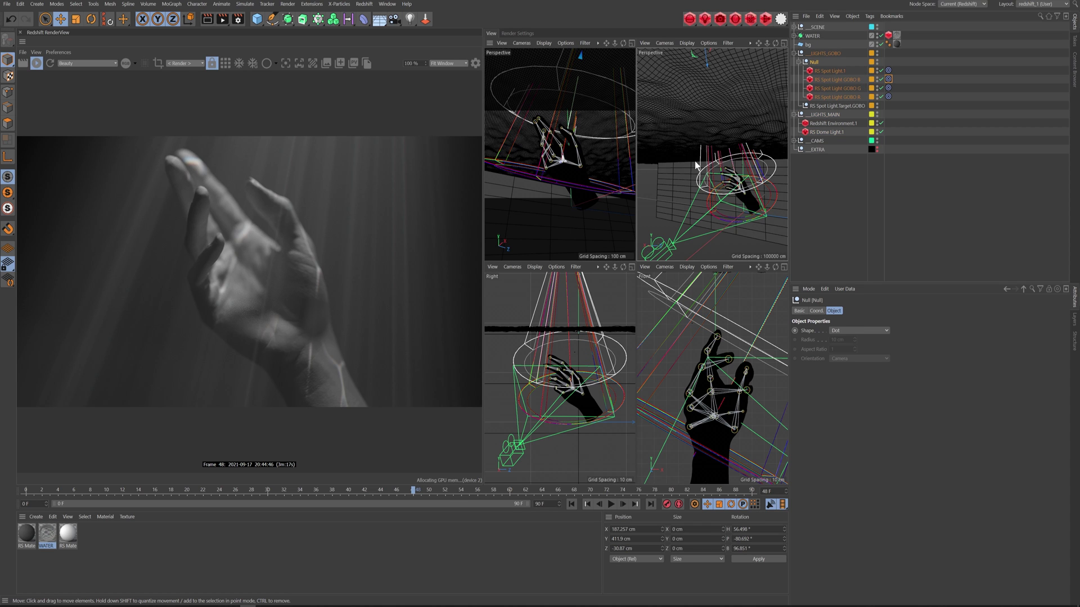
pyautogui.keyDown('alt'); pyautogui.moveTo(681, 176); pyautogui.dragTo(715, 187); pyautogui.keyUp('alt')
pyautogui.press('e')
# Step: Move the gobo spotlight rig Null to X -112.4, Y 467.6 so the cones re-aim
pyautogui.click(827, 105)
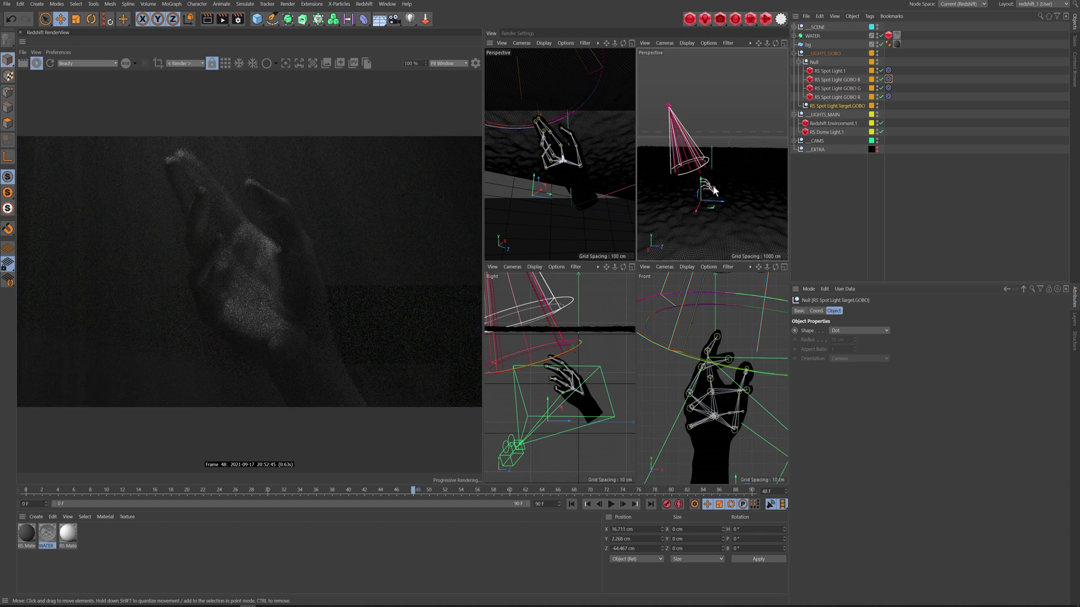
pyautogui.click(813, 62)
pyautogui.moveTo(720, 136); pyautogui.dragTo(752, 123)
pyautogui.keyDown('alt'); pyautogui.moveTo(716, 153); pyautogui.dragTo(780, 211); pyautogui.keyUp('alt')
pyautogui.scroll(-5, 777, 117)
pyautogui.scroll(5, 740, 187)
pyautogui.moveTo(716, 106); pyautogui.dragTo(757, 185)
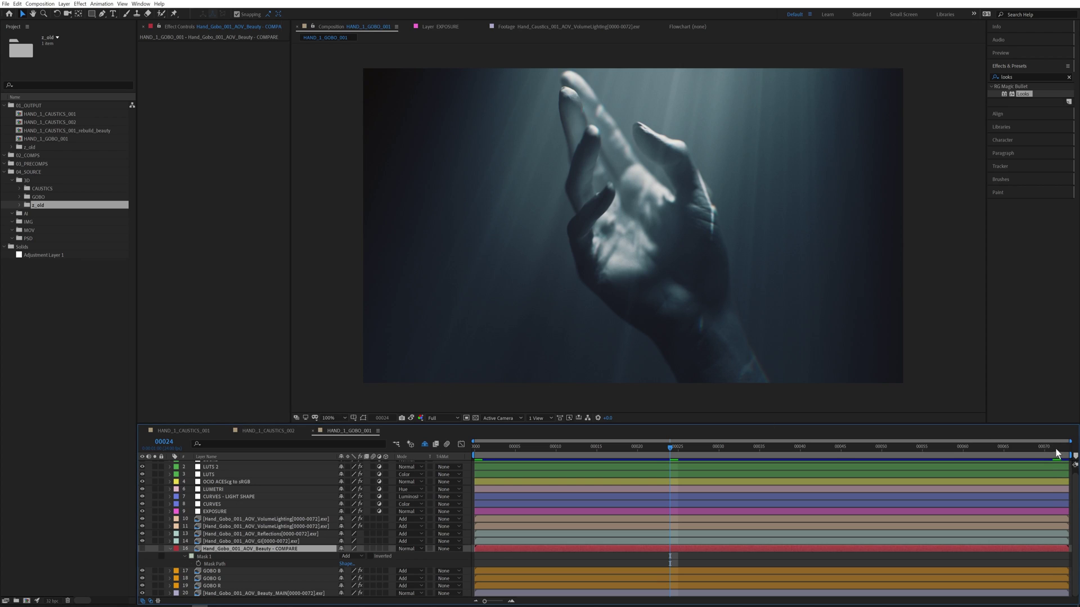
# Step: At frame 5, solo the GOBO R, G and B layers and unsolo the beauty pass
pyautogui.click(1054, 449)
pyautogui.click(874, 447)
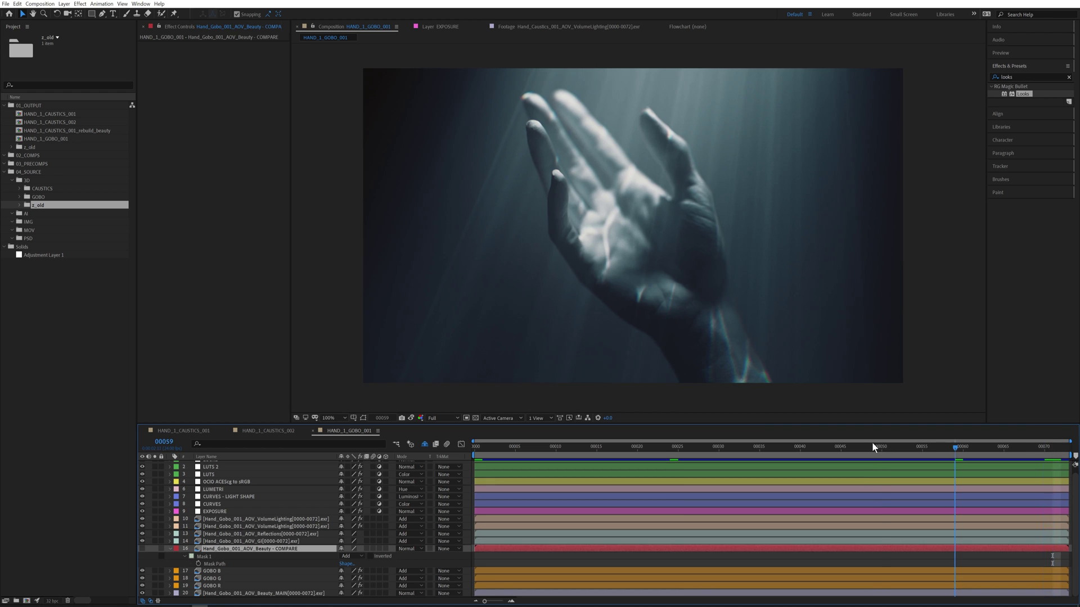
pyautogui.click(516, 447)
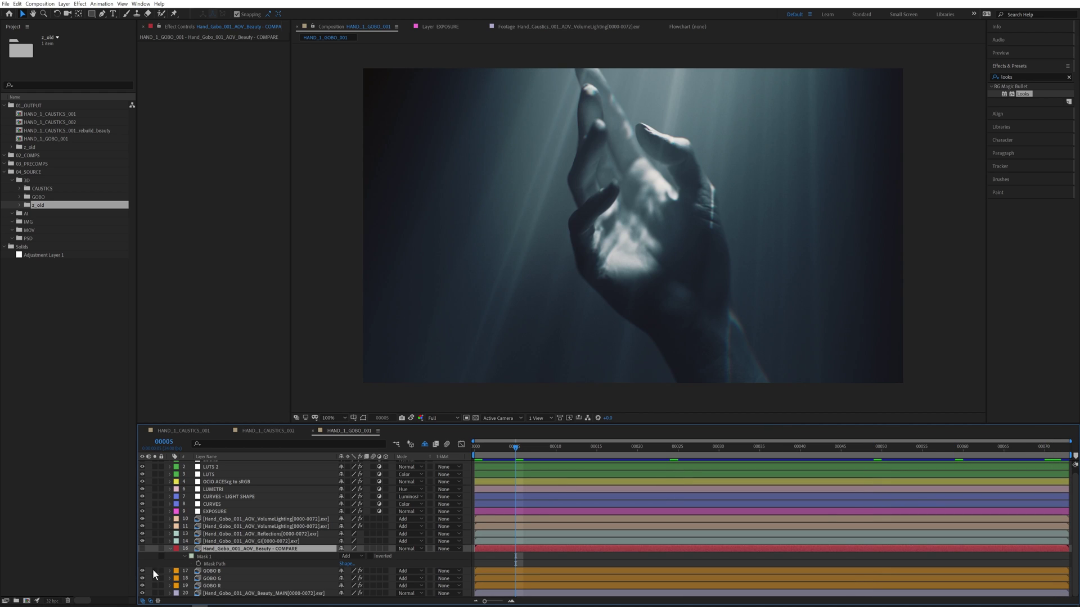
pyautogui.click(155, 593)
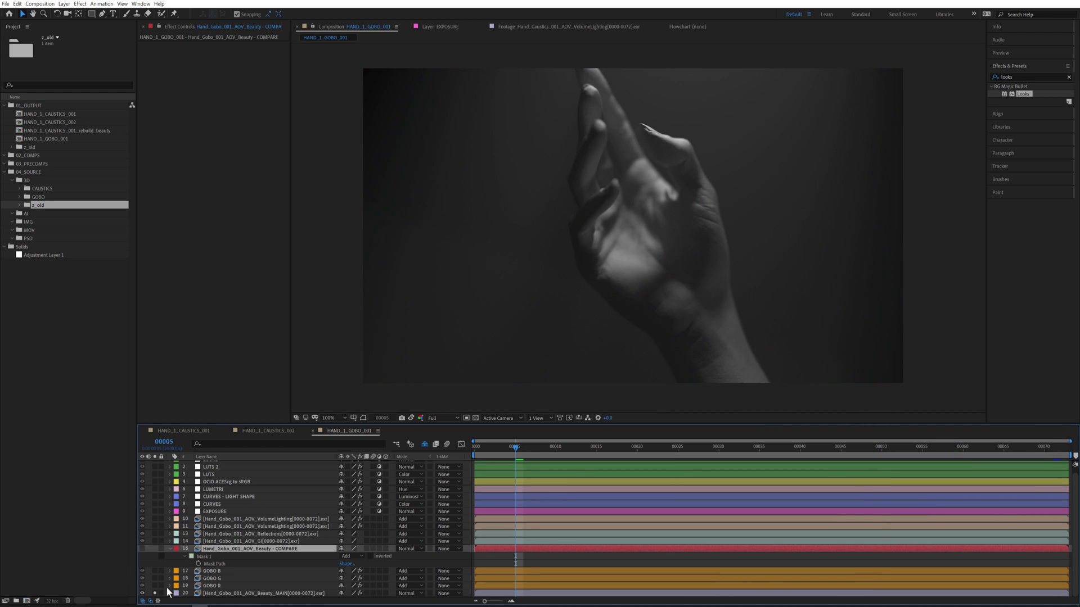
pyautogui.click(172, 585)
pyautogui.moveTo(155, 586); pyautogui.dragTo(155, 570)
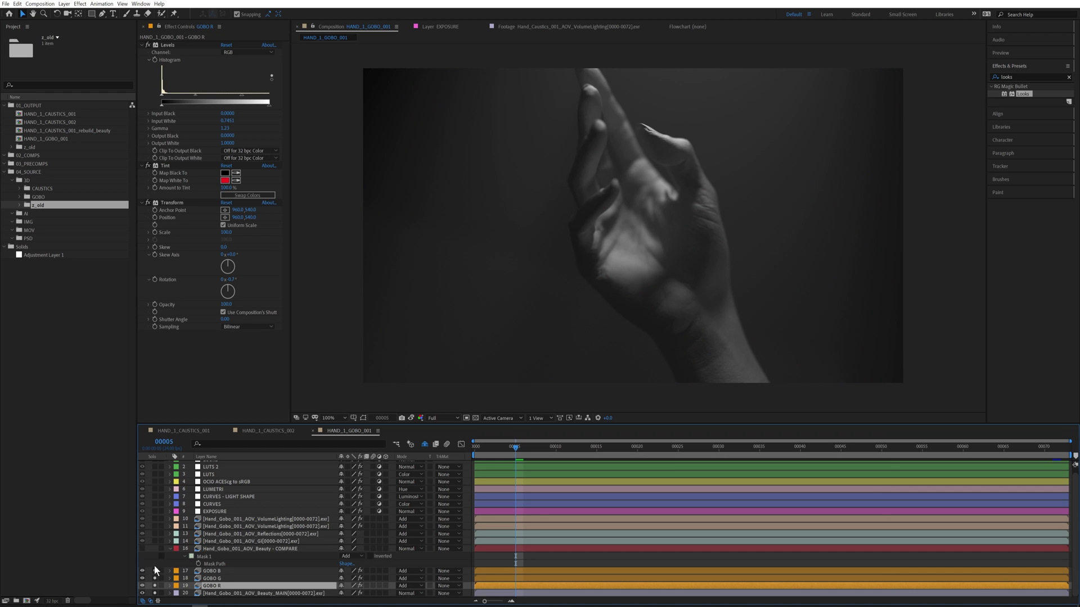
pyautogui.click(154, 593)
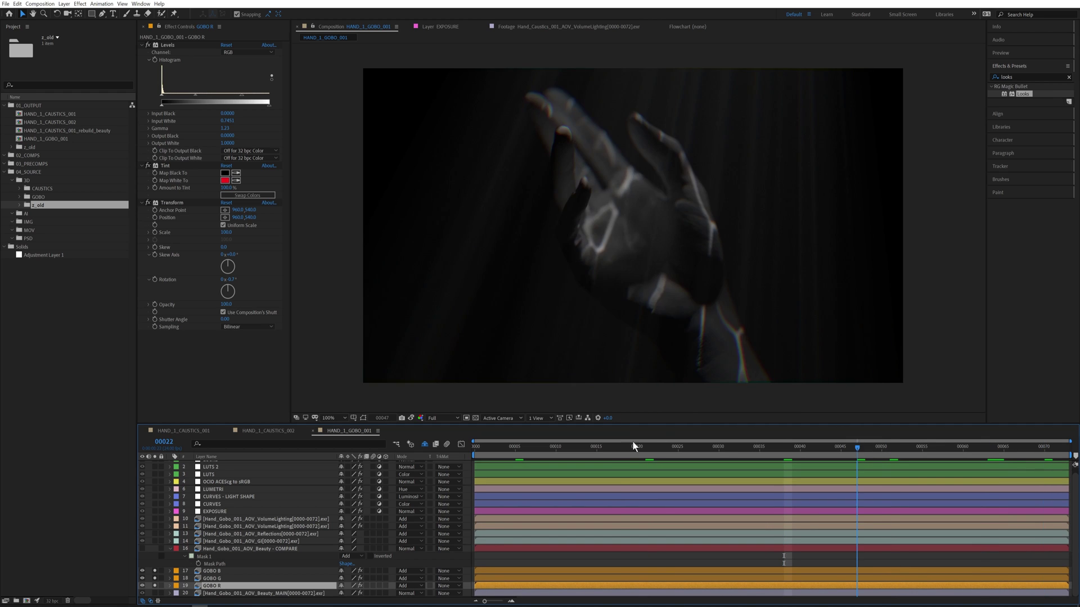
# Step: At frame 17, solo layers 13–14 and the VolumeLighting passes, then re-solo the GOBO layers at frame 50
pyautogui.click(613, 446)
pyautogui.moveTo(154, 541); pyautogui.dragTo(155, 534)
pyautogui.moveTo(156, 585); pyautogui.dragTo(156, 570)
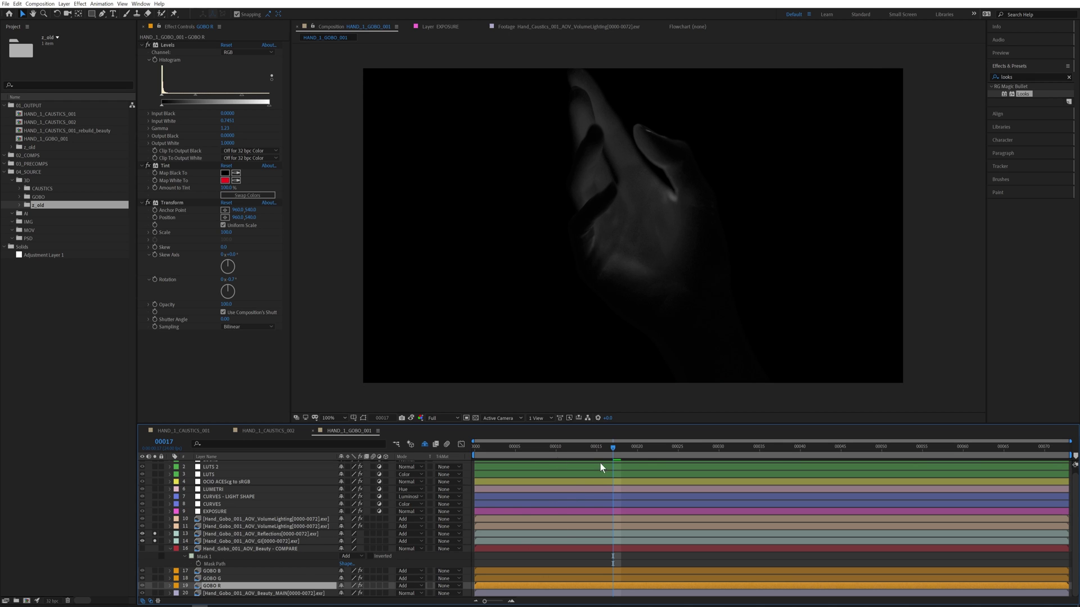
pyautogui.keyDown('alt'); pyautogui.click(155, 525); pyautogui.keyUp('alt')
pyautogui.click(155, 518)
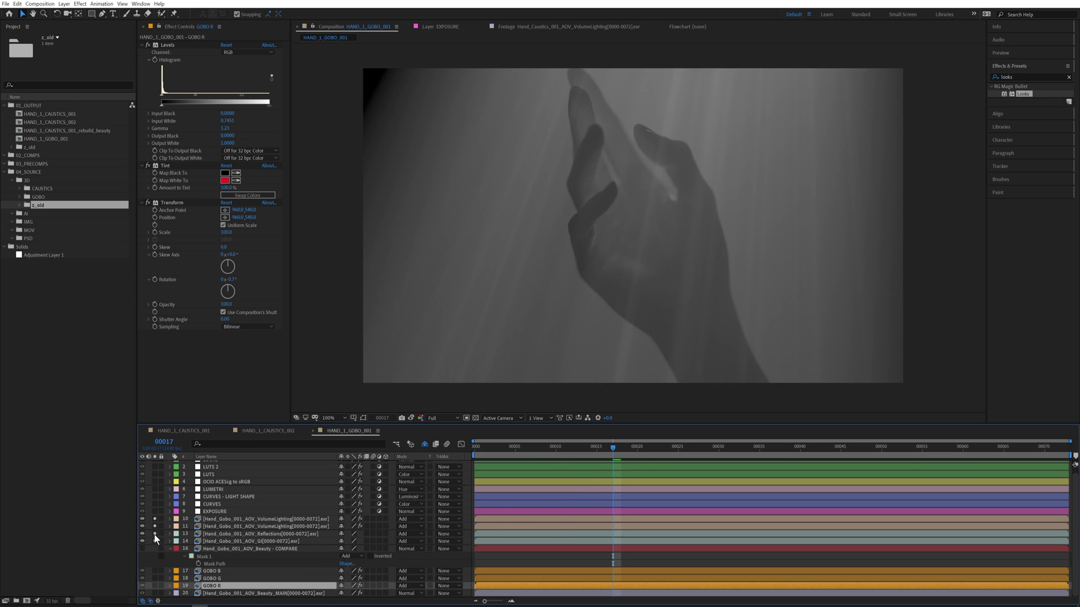
pyautogui.moveTo(707, 447); pyautogui.dragTo(881, 447)
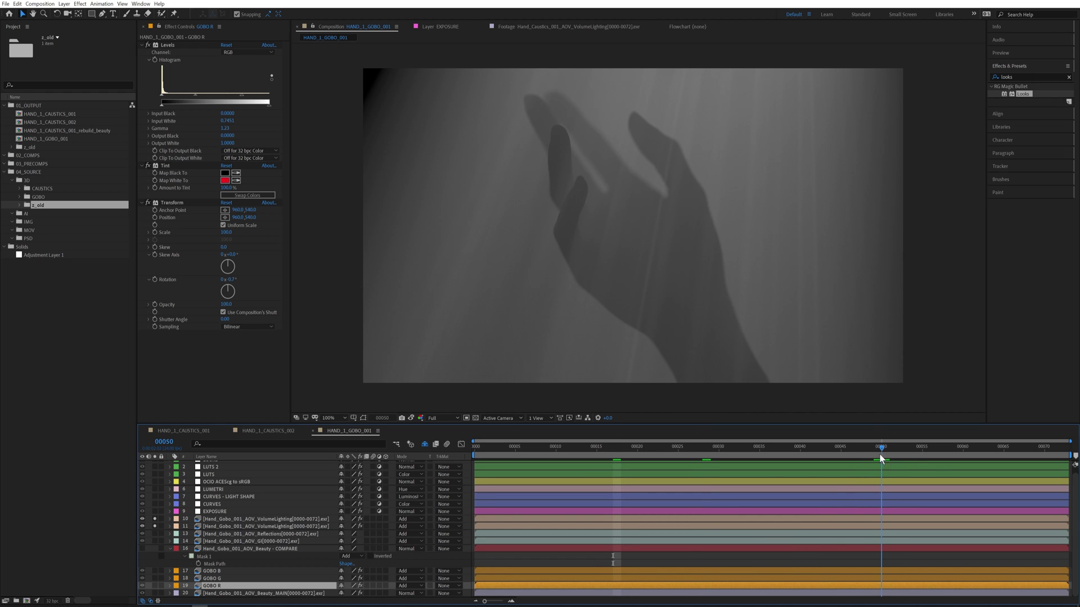
pyautogui.moveTo(155, 586); pyautogui.dragTo(158, 433)
# Step: Solo the LOOKS grade, collapse layer 16's mask and add Beauty_MAIN, checking frames 25, 53 and 66
pyautogui.click(155, 464)
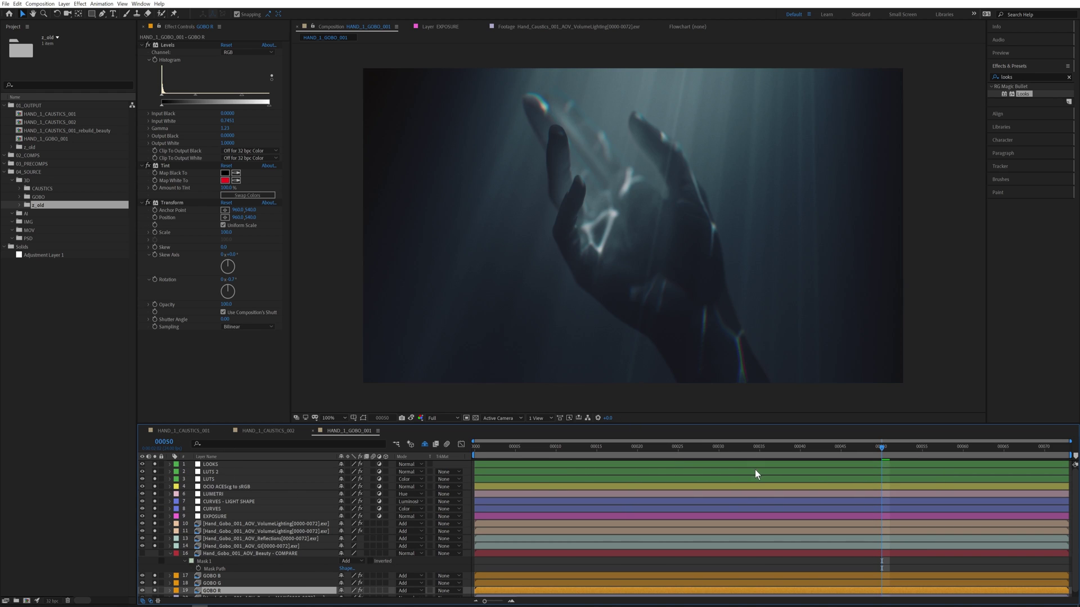
pyautogui.click(677, 447)
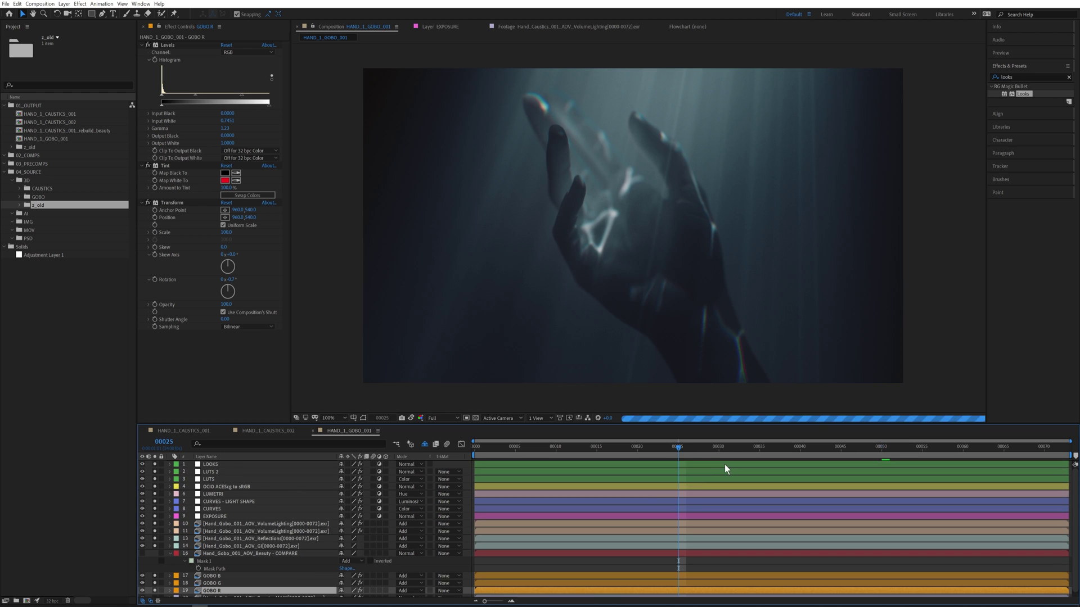
pyautogui.click(170, 553)
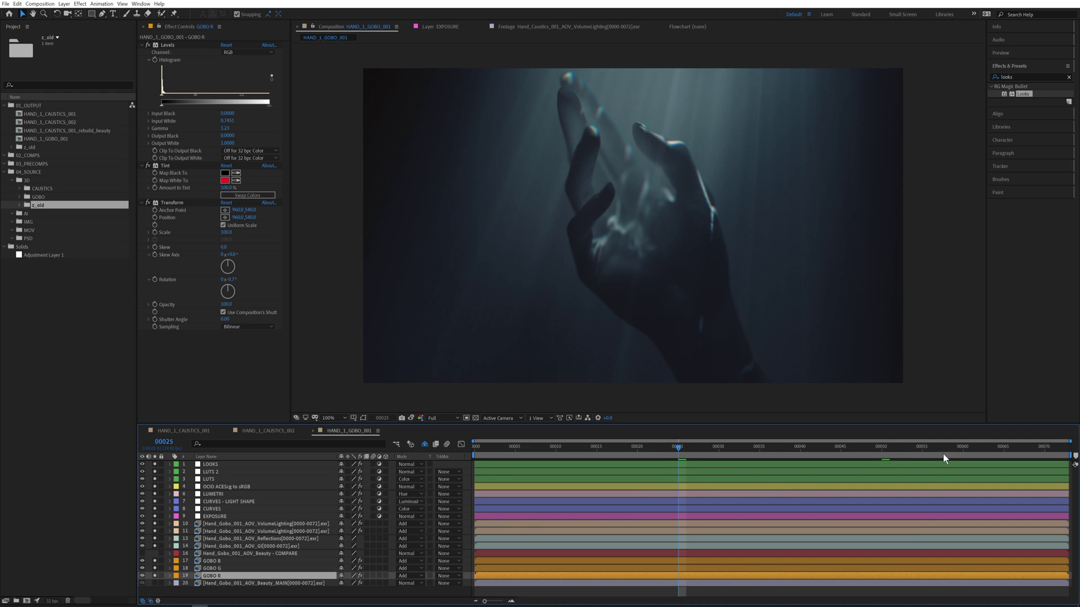
pyautogui.click(911, 454)
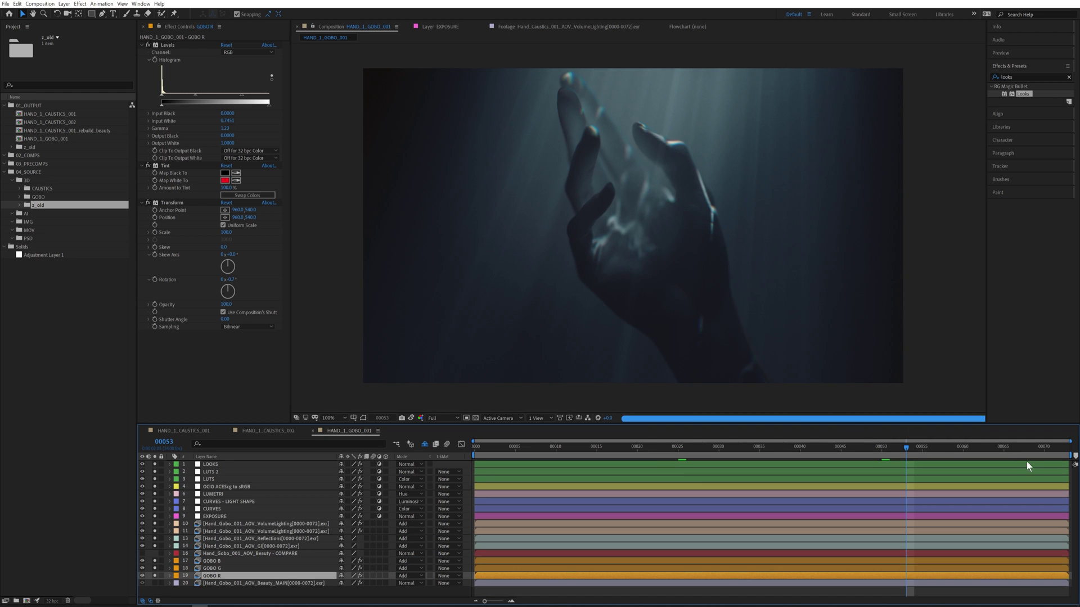
pyautogui.click(1011, 447)
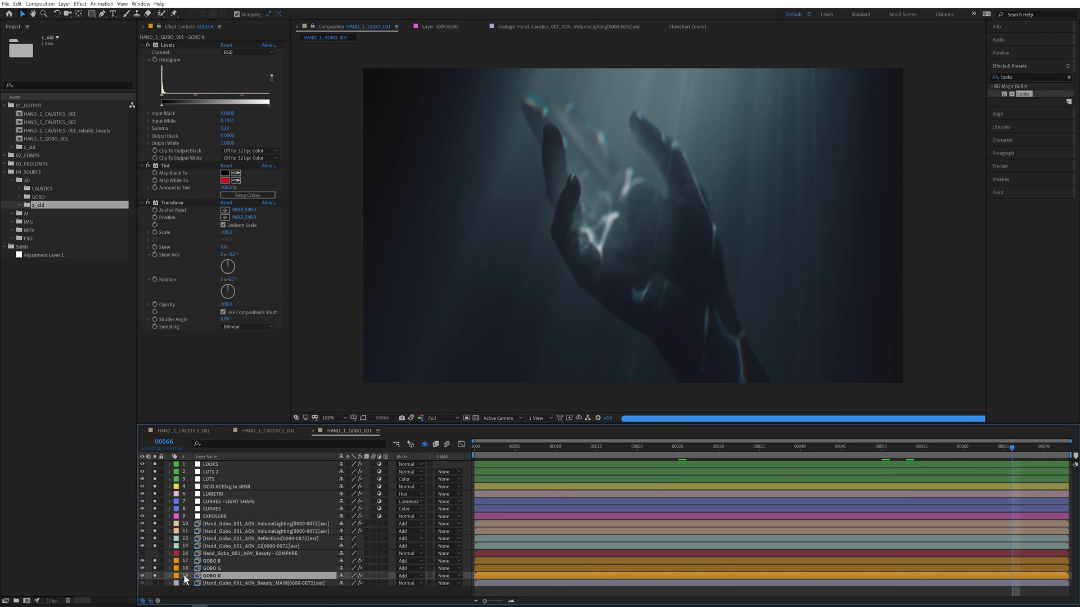
pyautogui.click(155, 584)
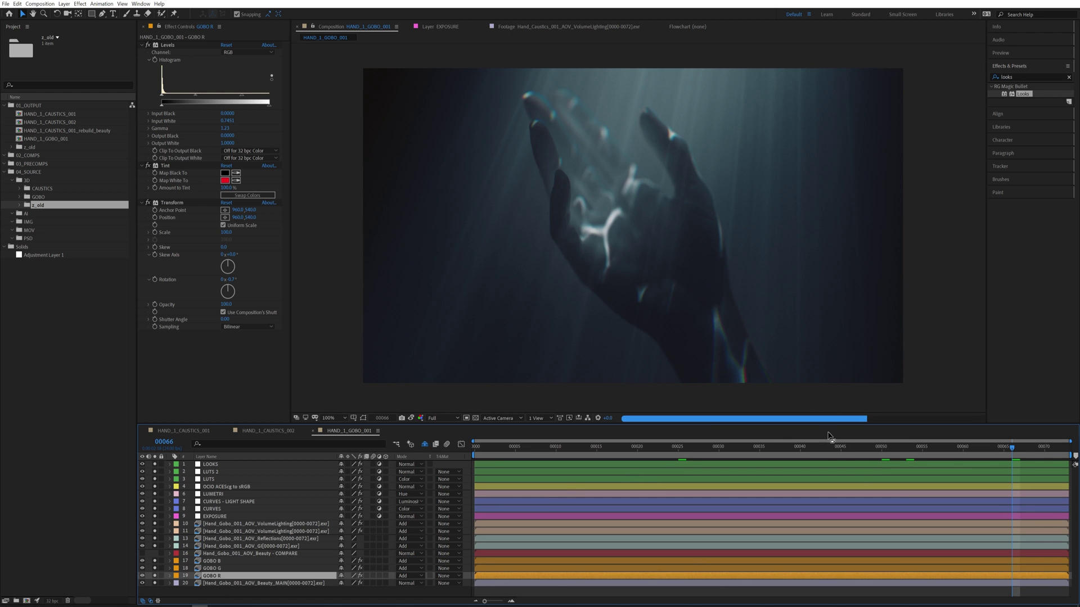
# Step: Review the graded composite at frames 19, 10, 40, 53 and 66
pyautogui.click(630, 456)
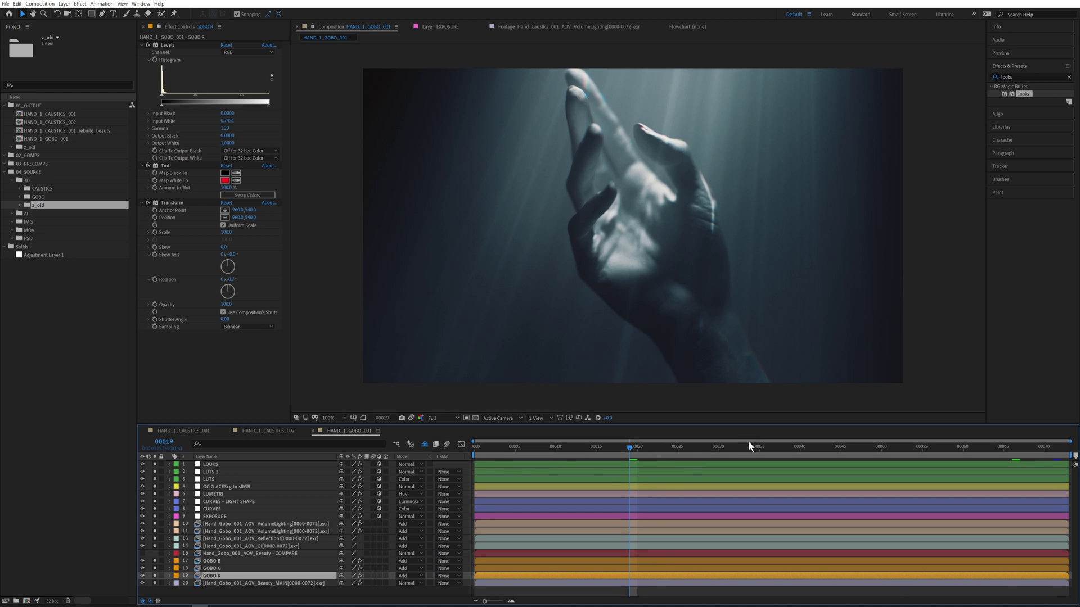
pyautogui.click(556, 453)
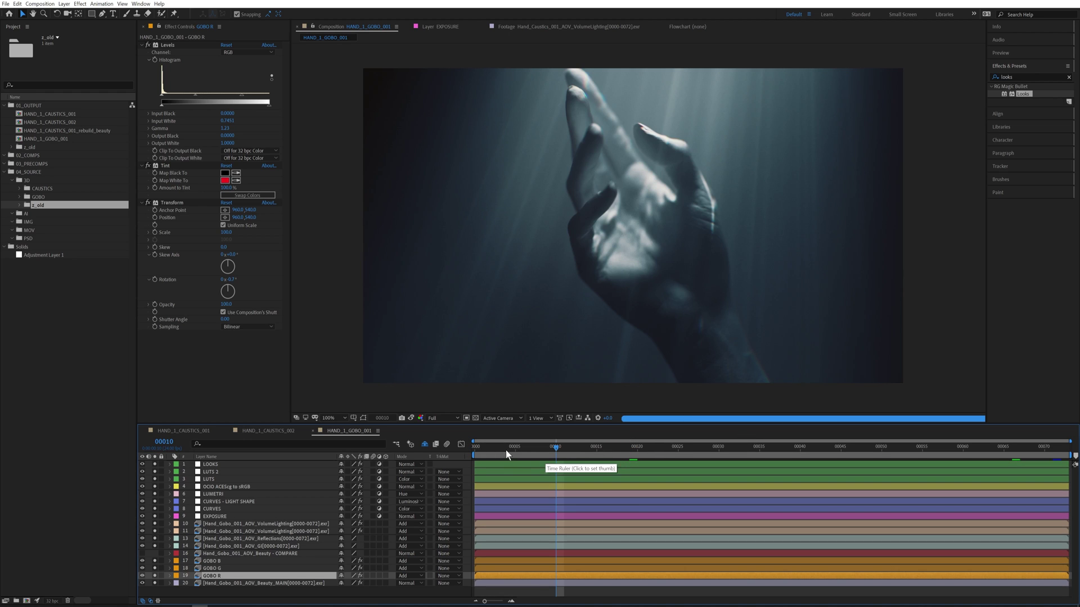
pyautogui.click(804, 448)
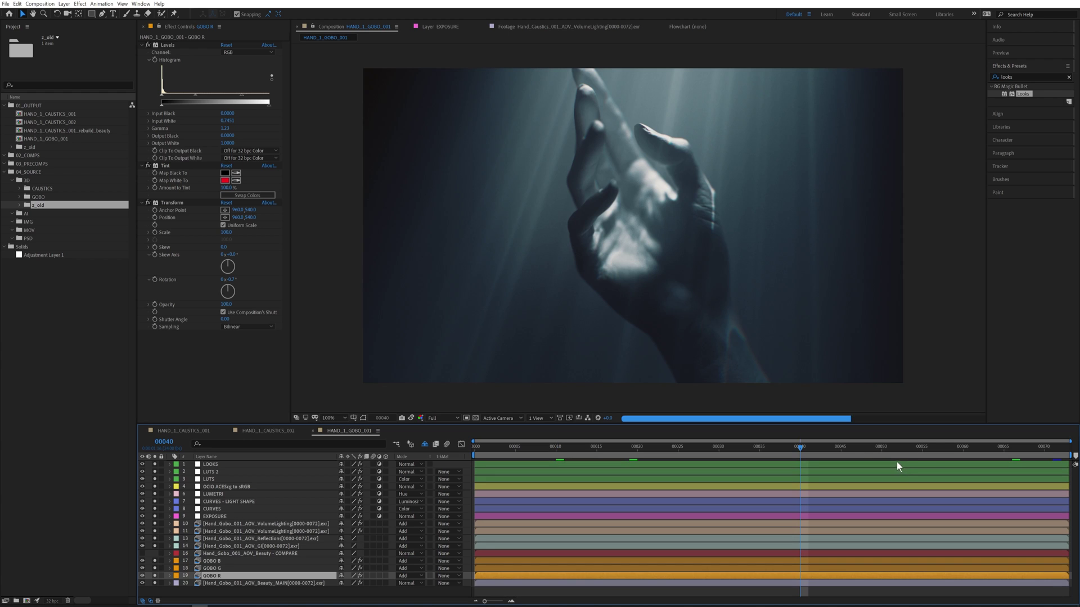
pyautogui.click(907, 448)
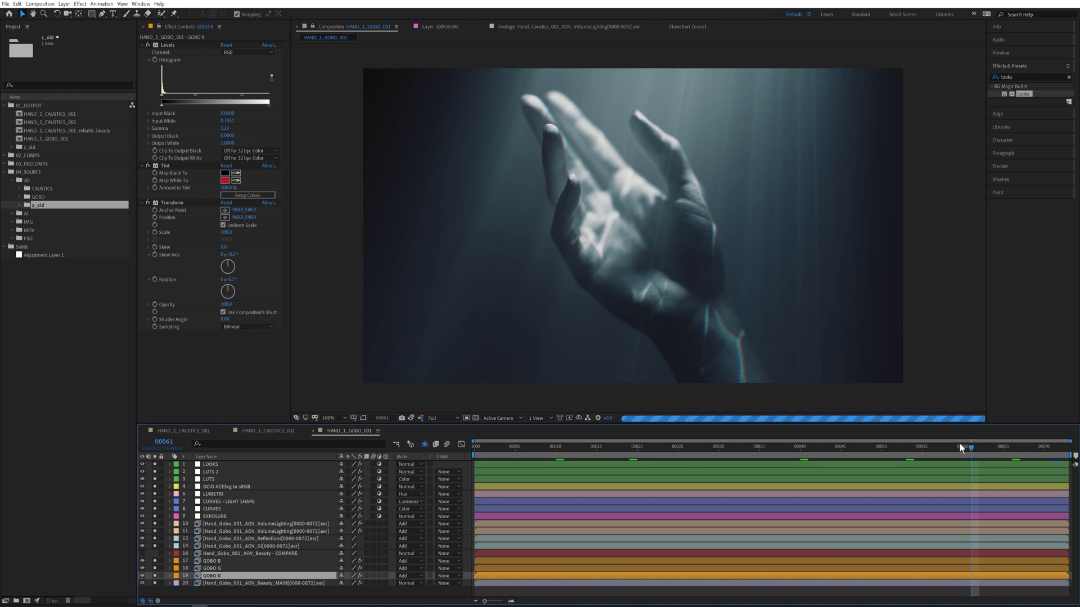
pyautogui.click(1011, 448)
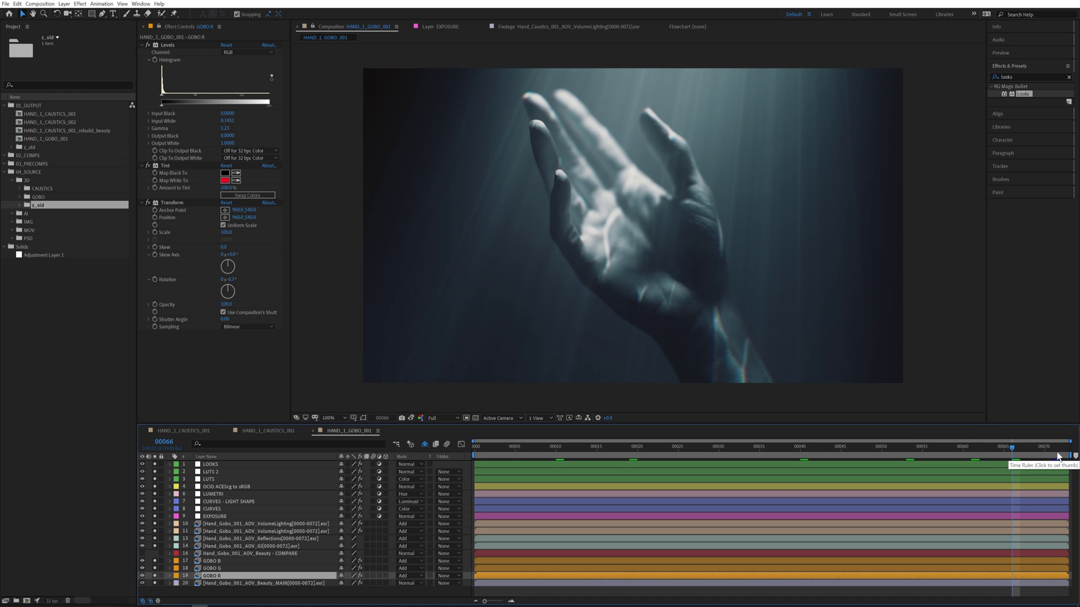